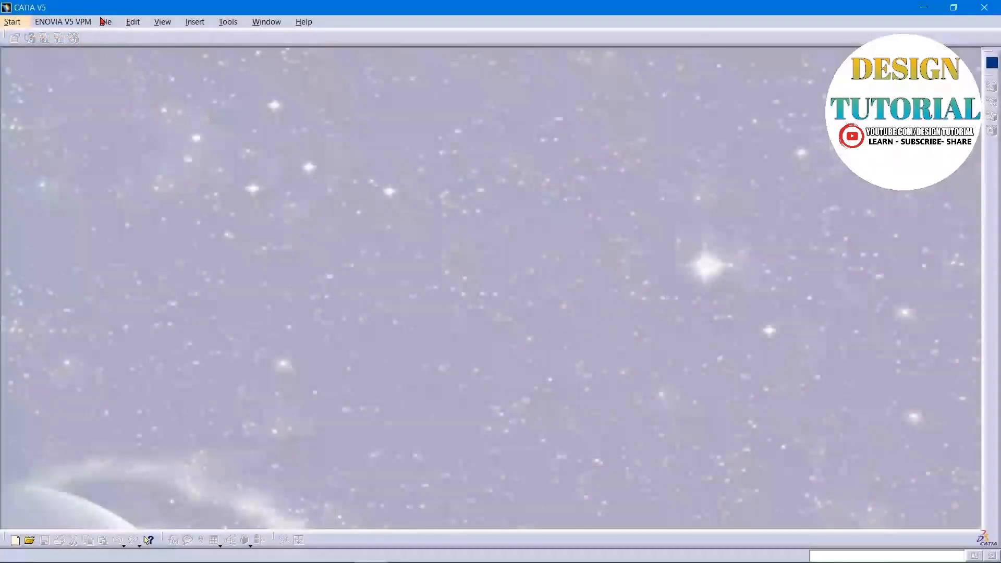
Step: Create a new part document named Part1 with hybrid design enabled
{"action": "left_click", "coordinate": [106, 21]}
{"action": "left_click", "coordinate": [118, 37]}
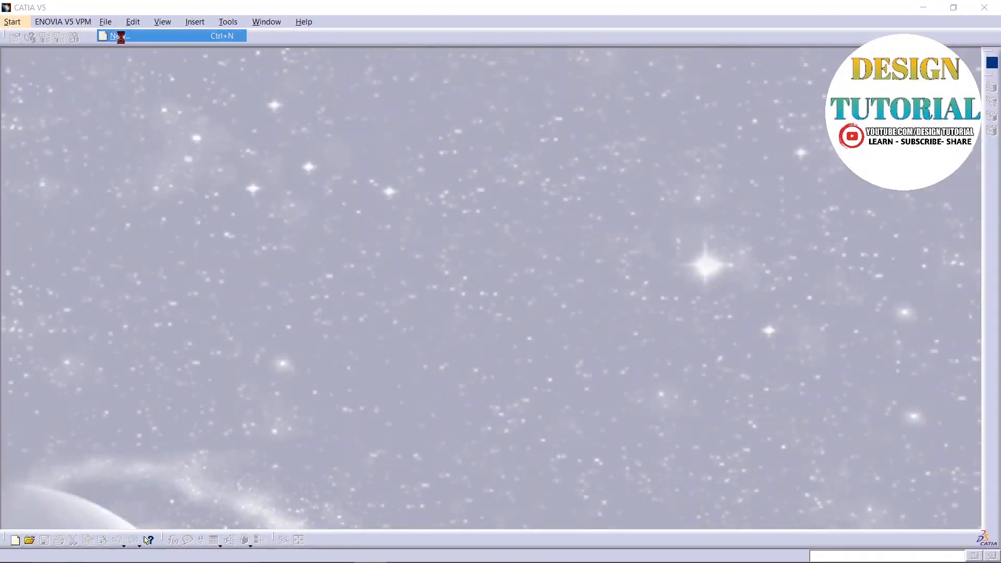
{"action": "scroll", "coordinate": [852, 438], "scroll_direction": "down", "scroll_amount": 5}
{"action": "left_click", "coordinate": [852, 420]}
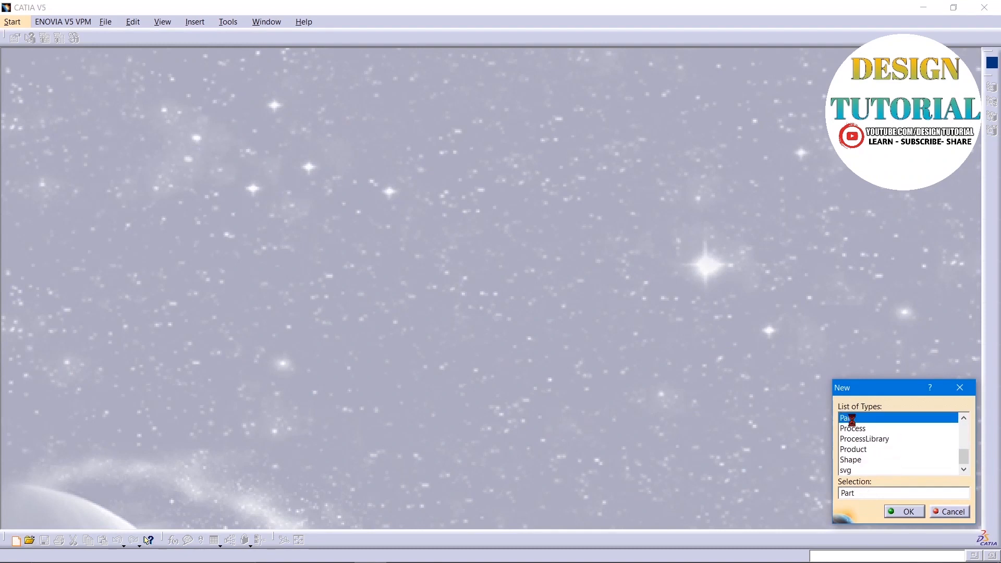
{"action": "left_click", "coordinate": [904, 513]}
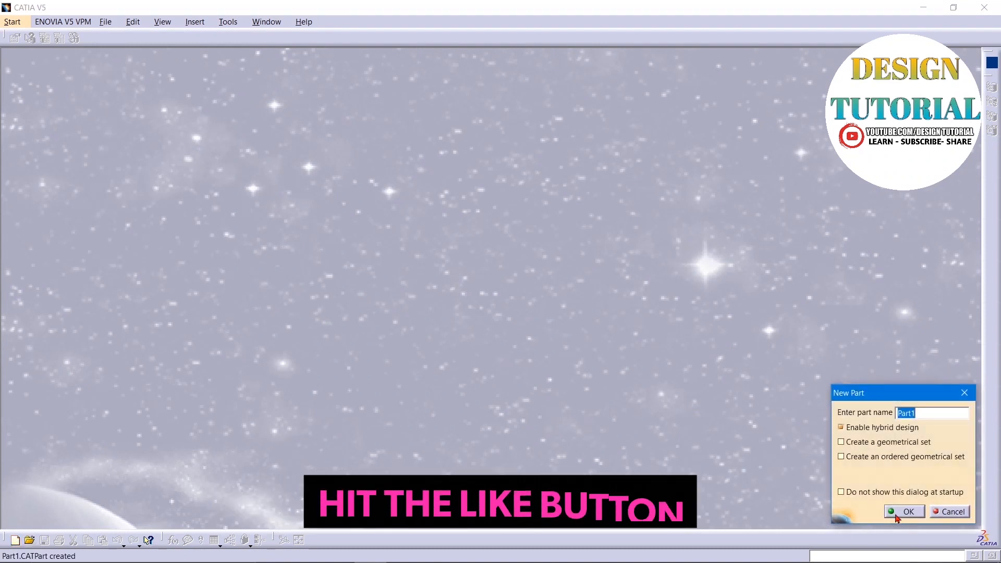
{"action": "left_click", "coordinate": [902, 509]}
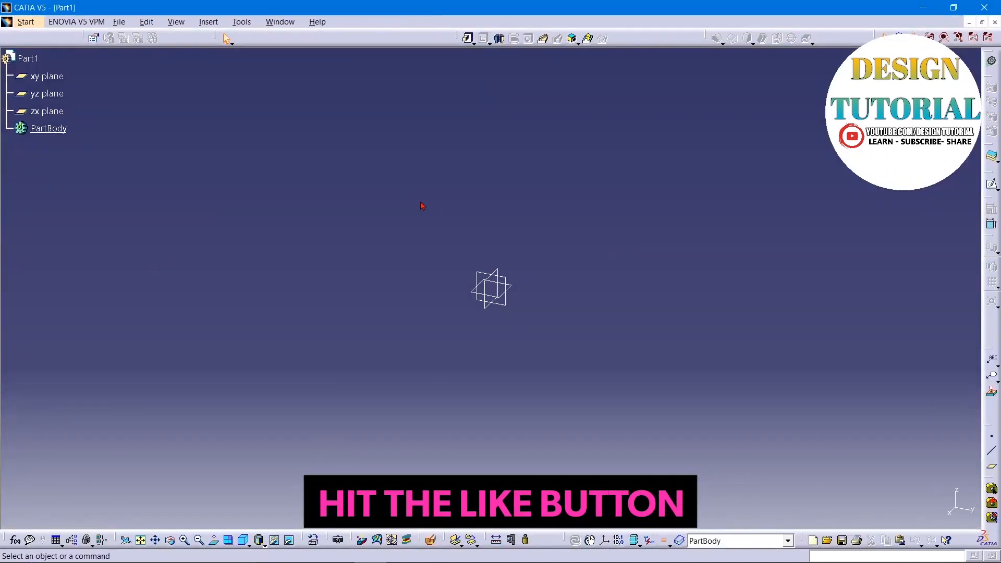
Step: Start a sketch on the xy plane and draw a circle centred at the origin with a radius of about 112 mm
{"action": "left_click", "coordinate": [511, 286]}
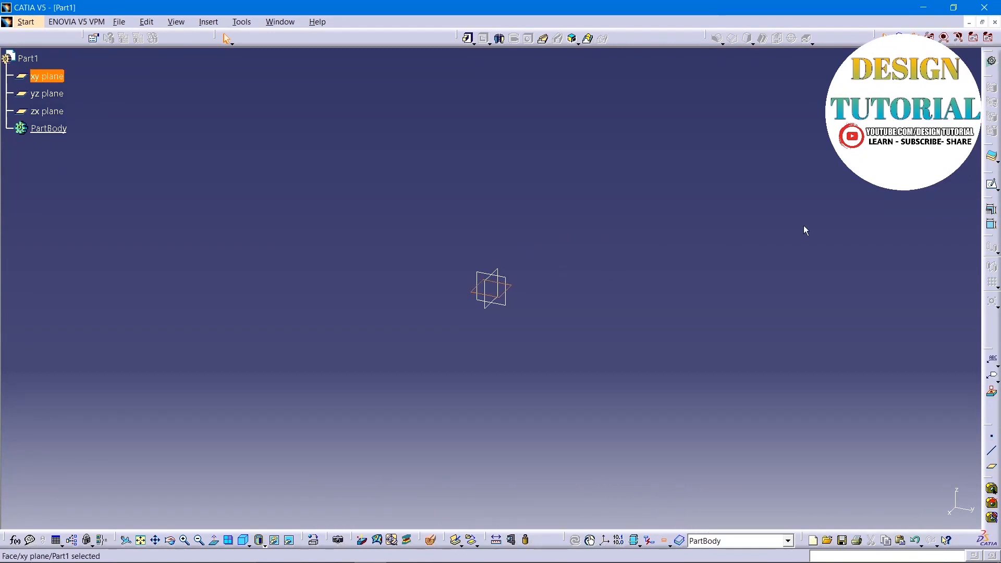
{"action": "left_click", "coordinate": [991, 185]}
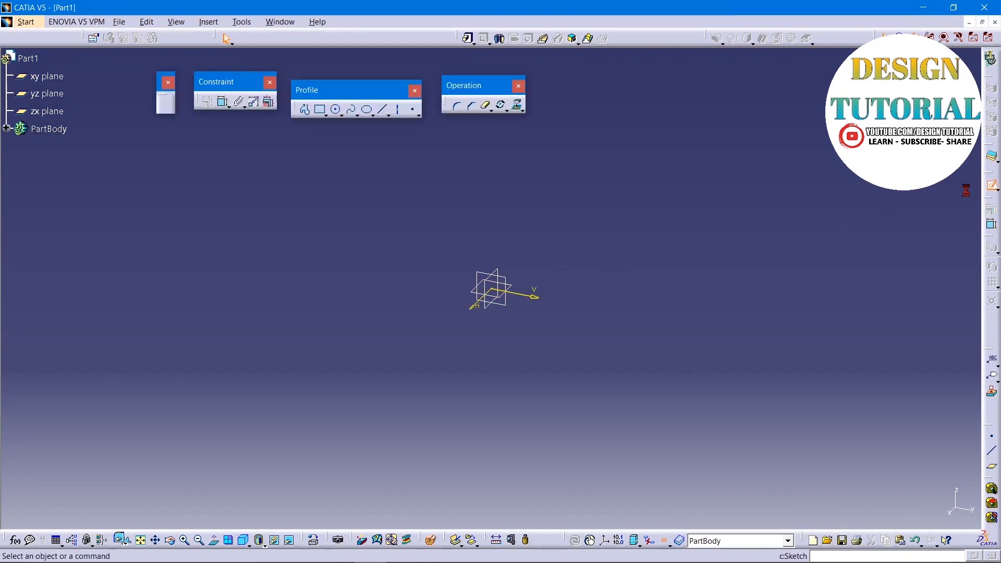
{"action": "left_click", "coordinate": [334, 111]}
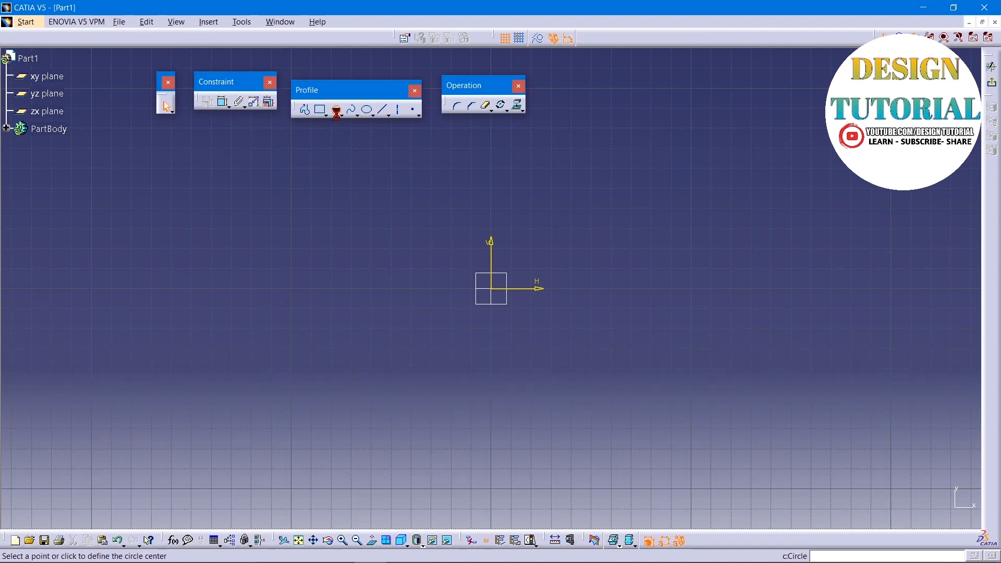
{"action": "left_click", "coordinate": [491, 288]}
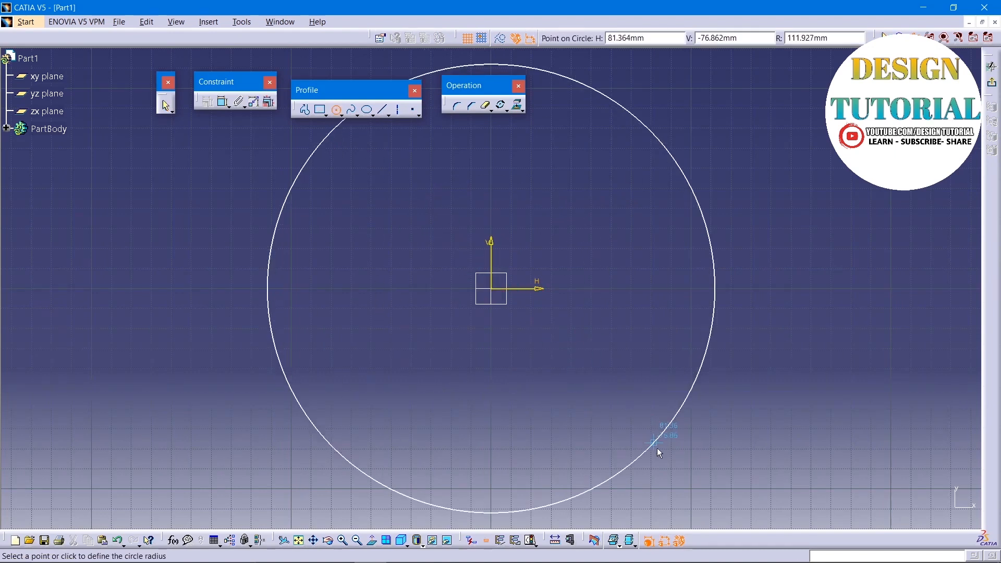
{"action": "left_click", "coordinate": [660, 449]}
Step: Dimension the circle with a radius of 90 mm and exit the sketch
{"action": "left_click", "coordinate": [223, 102]}
{"action": "left_click", "coordinate": [138, 163]}
{"action": "double_click", "coordinate": [149, 165]}
{"action": "type", "text": "90"}
{"action": "key", "text": "Return"}
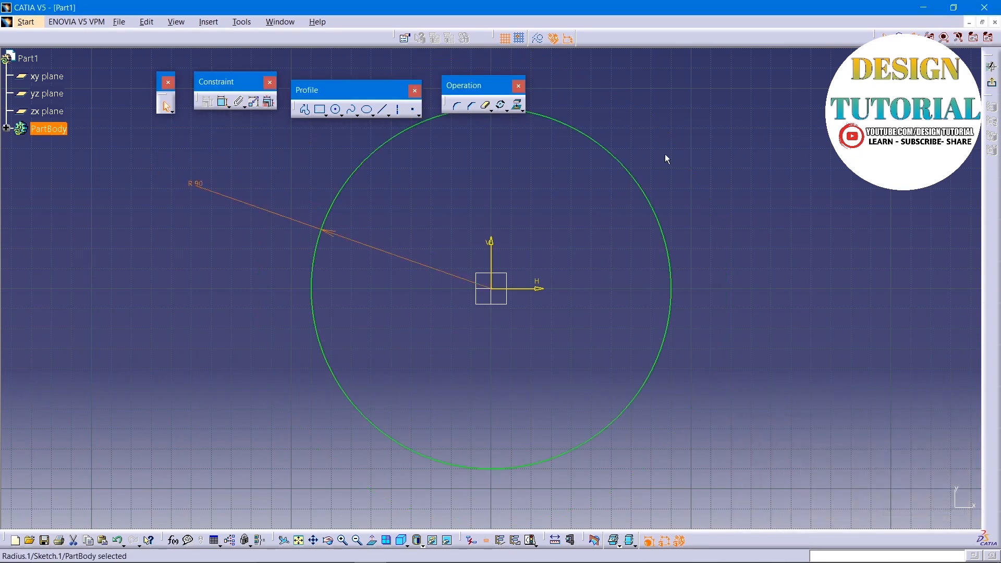
{"action": "left_click", "coordinate": [991, 82]}
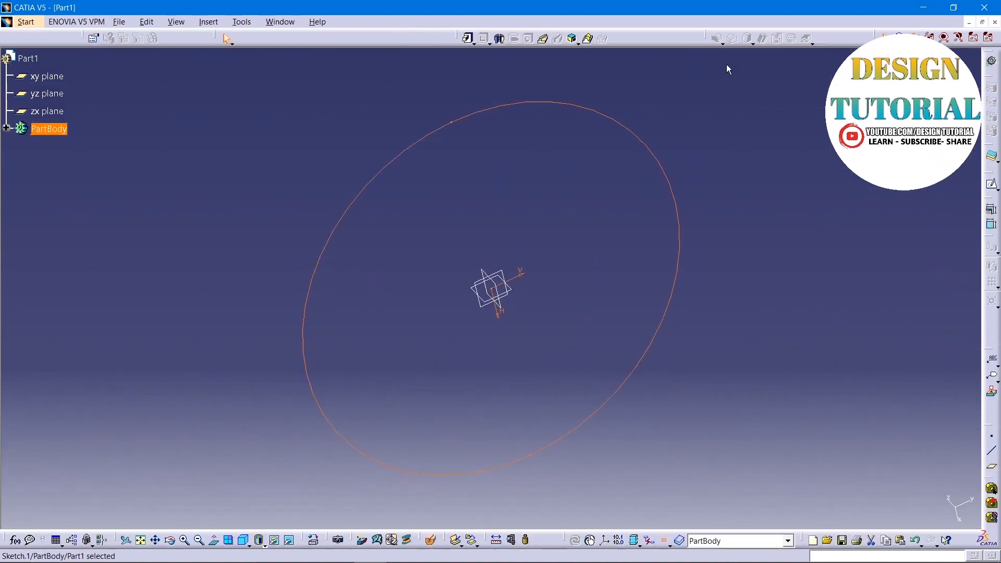
Step: Pad the circle sketch to a length of 15 mm to form a solid disc
{"action": "left_click", "coordinate": [466, 38]}
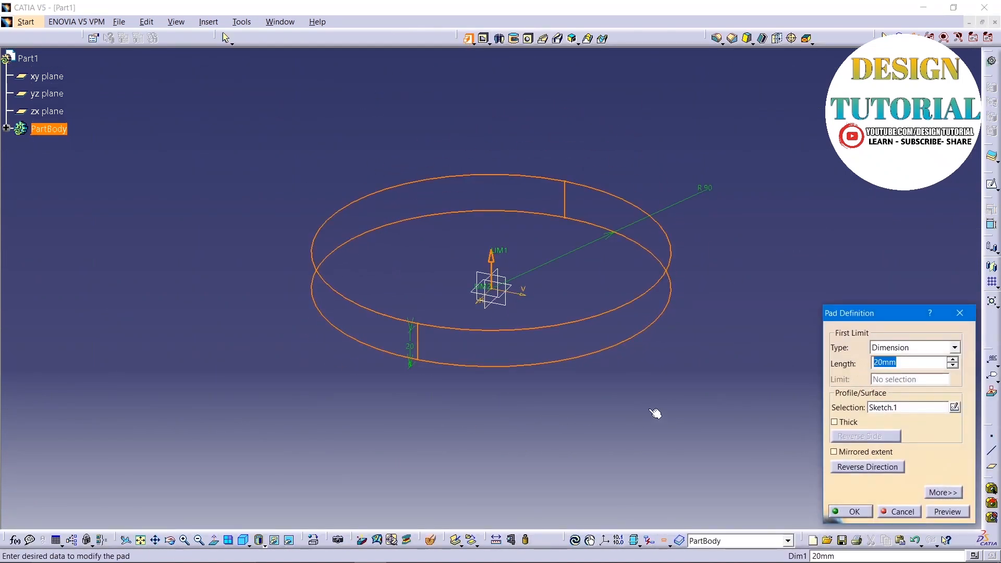
{"action": "type", "text": "15"}
{"action": "left_click", "coordinate": [946, 511]}
{"action": "left_click", "coordinate": [861, 513]}
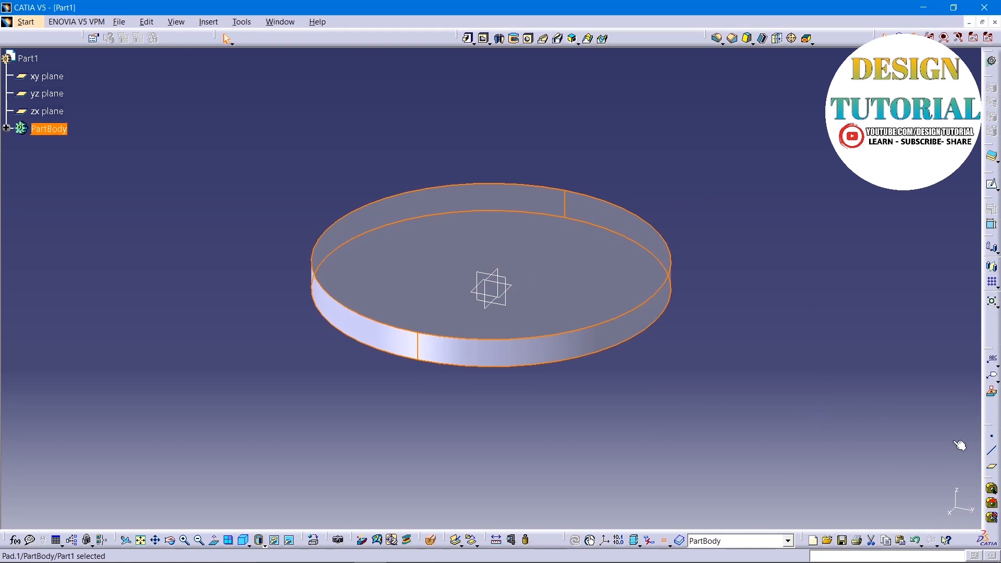
Step: Create a reference plane offset 40 mm above the top face of the disc
{"action": "left_click", "coordinate": [986, 463]}
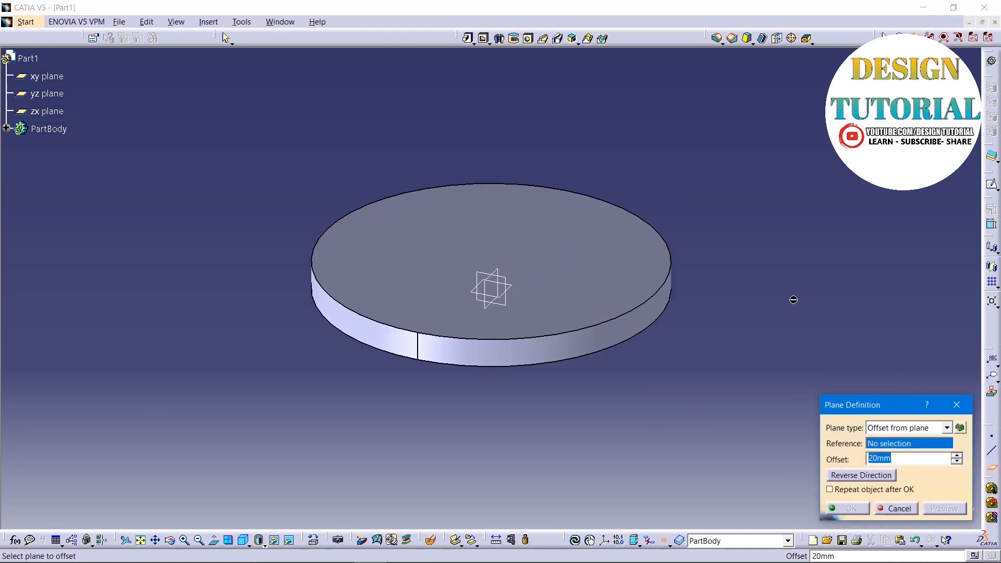
{"action": "left_click", "coordinate": [620, 266]}
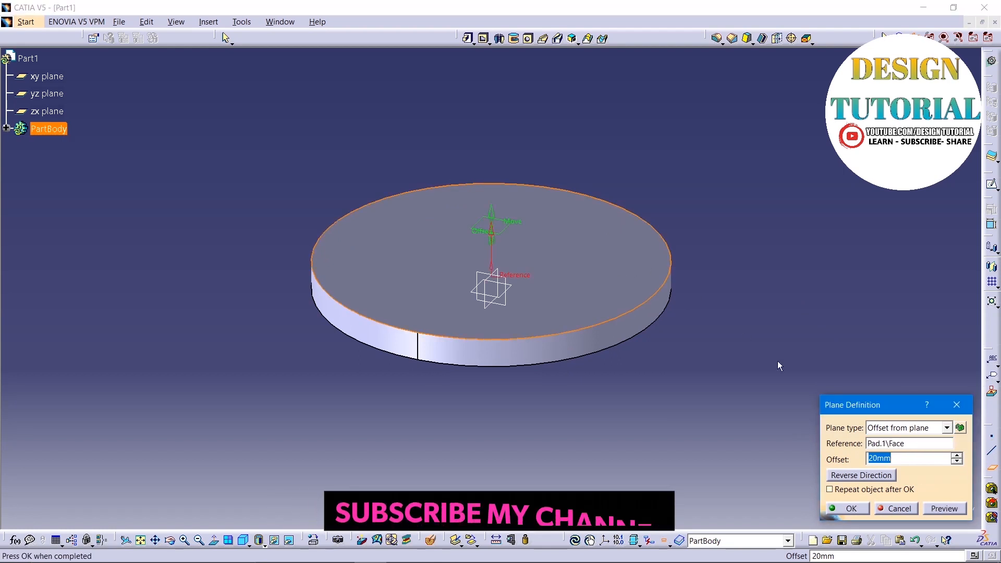
{"action": "type", "text": "40"}
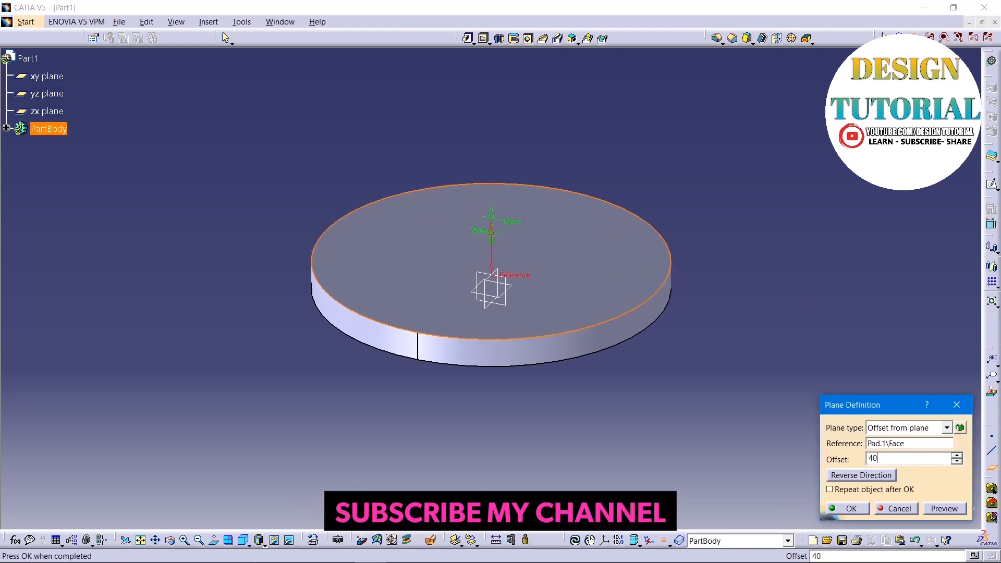
{"action": "left_click", "coordinate": [770, 276]}
{"action": "left_click", "coordinate": [855, 508]}
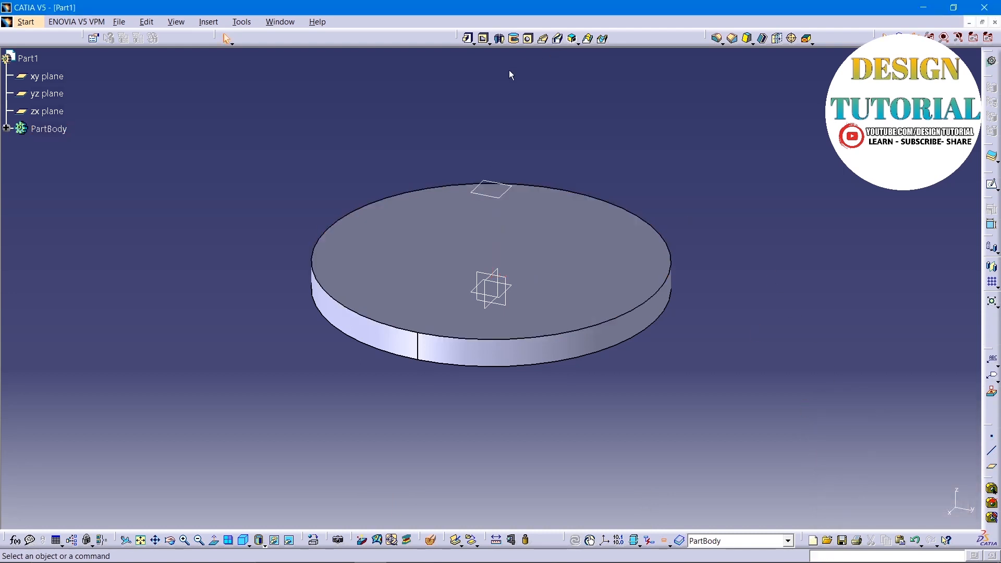
Step: Start a sketch on the offset plane and draw an origin-centred circle with a radius of about 74 mm
{"action": "left_click", "coordinate": [509, 188]}
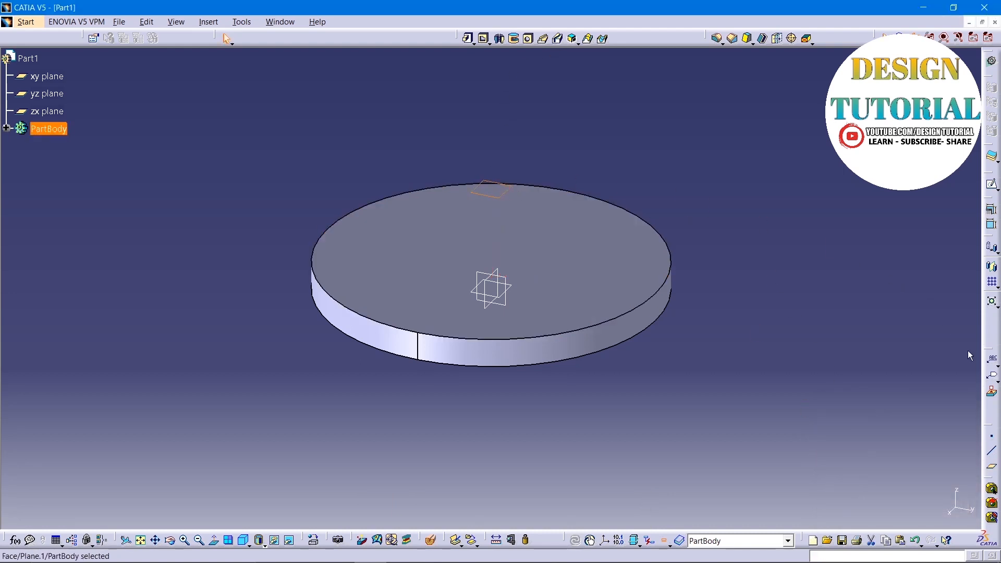
{"action": "left_click", "coordinate": [991, 184]}
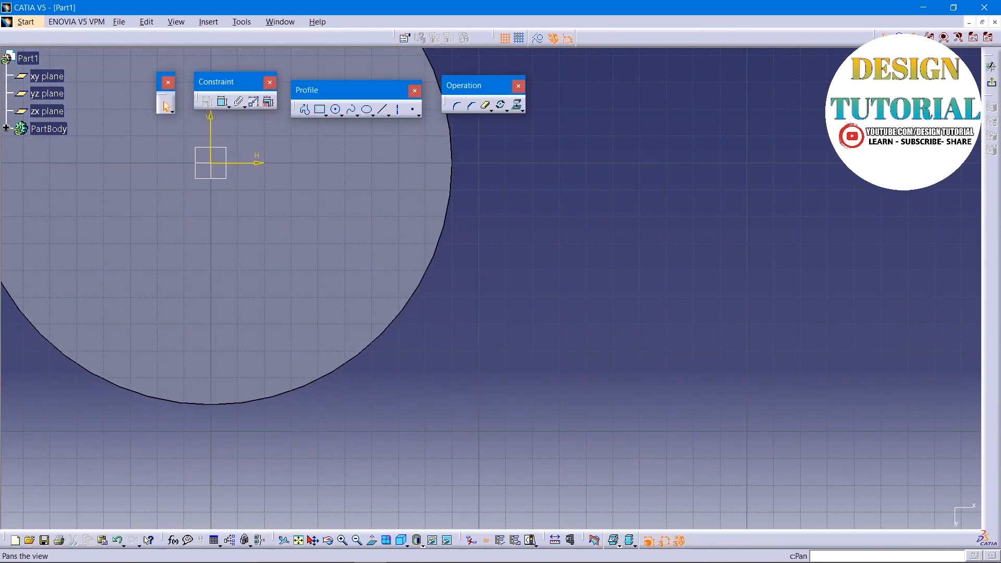
{"action": "left_click", "coordinate": [298, 540]}
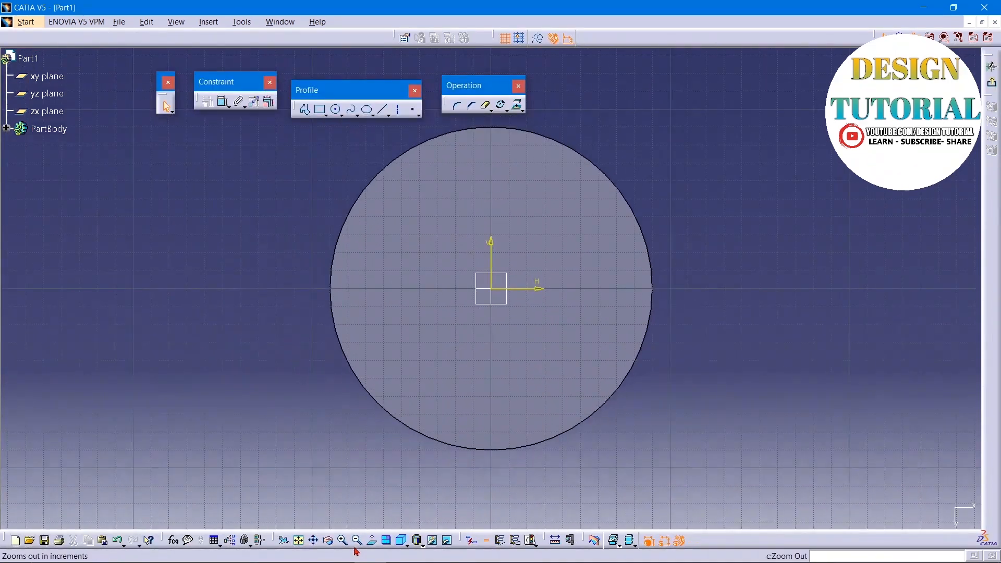
{"action": "left_click", "coordinate": [372, 540]}
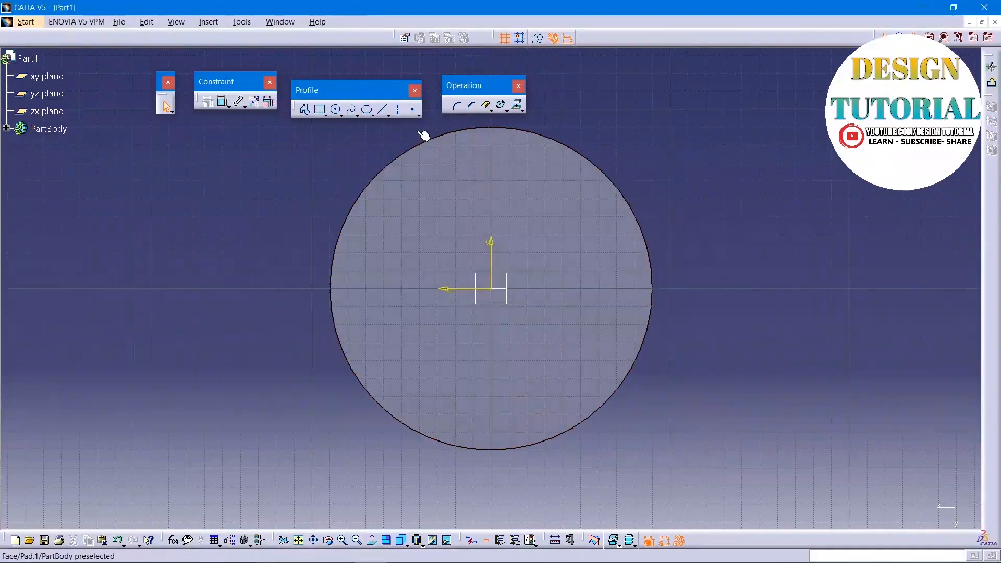
{"action": "left_click", "coordinate": [336, 110]}
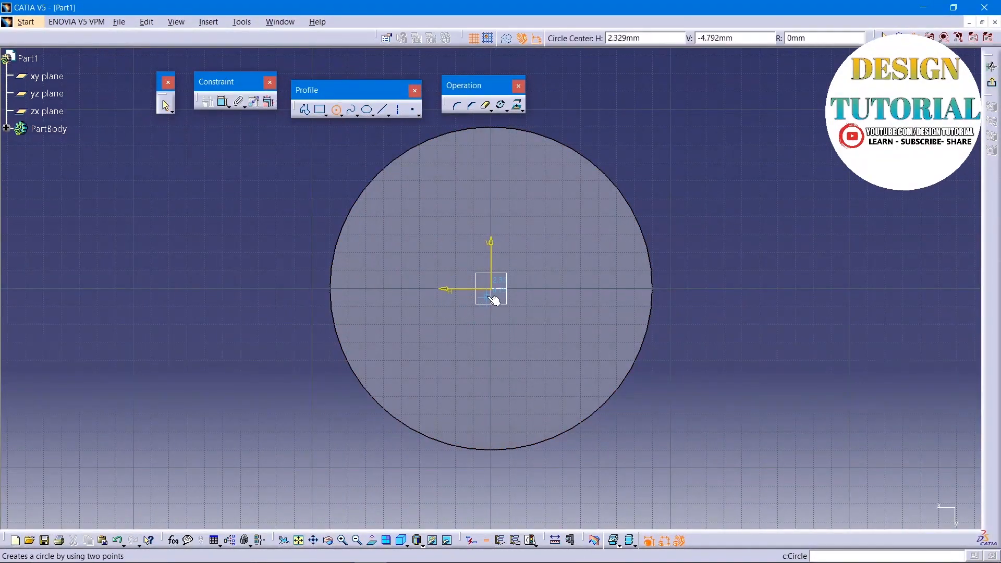
{"action": "left_click", "coordinate": [494, 290]}
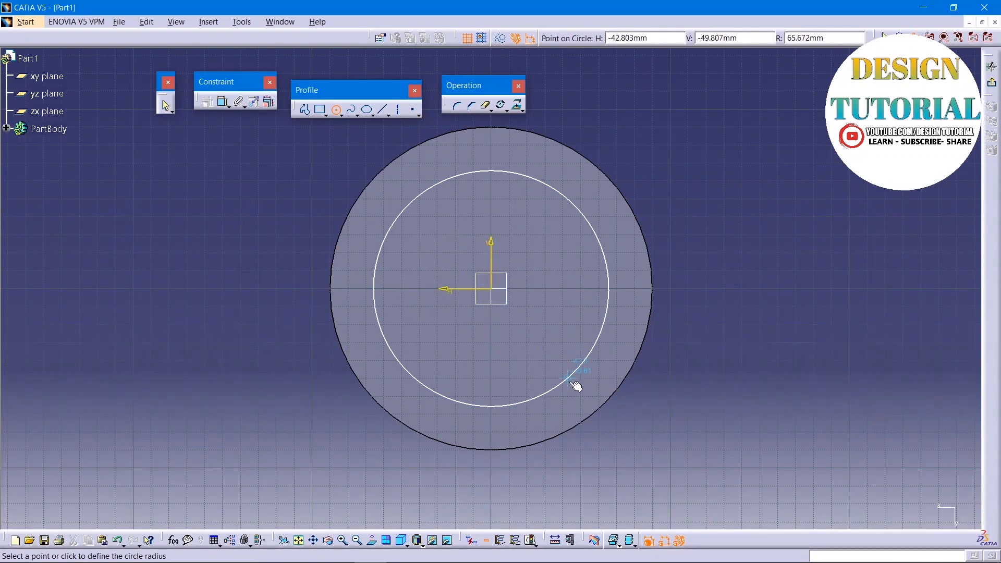
{"action": "left_click", "coordinate": [586, 392]}
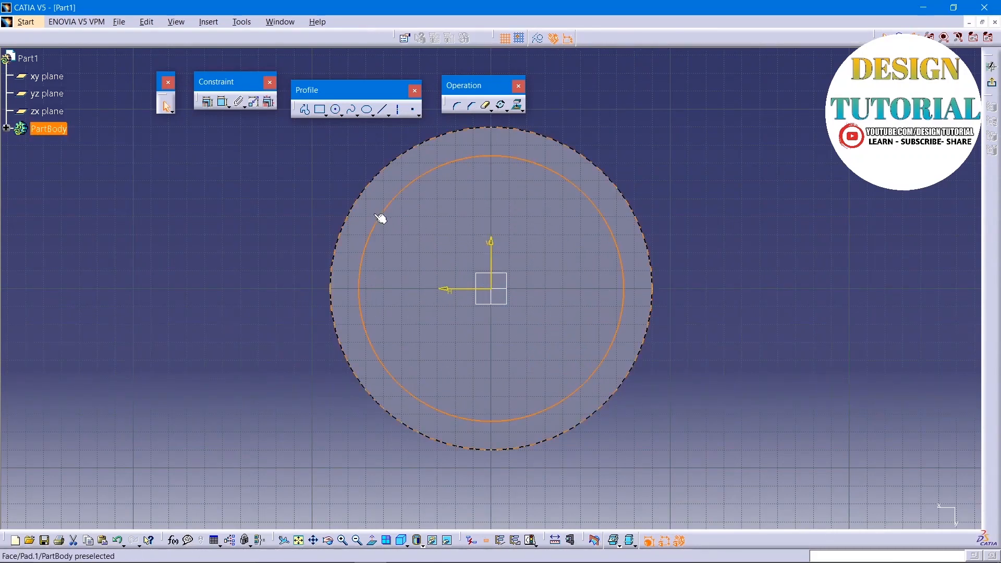
Step: Draw two horizontal lines about 139 mm long, extending past the disc's edge from the top and bottom points of the inner circle
{"action": "left_click", "coordinate": [383, 109]}
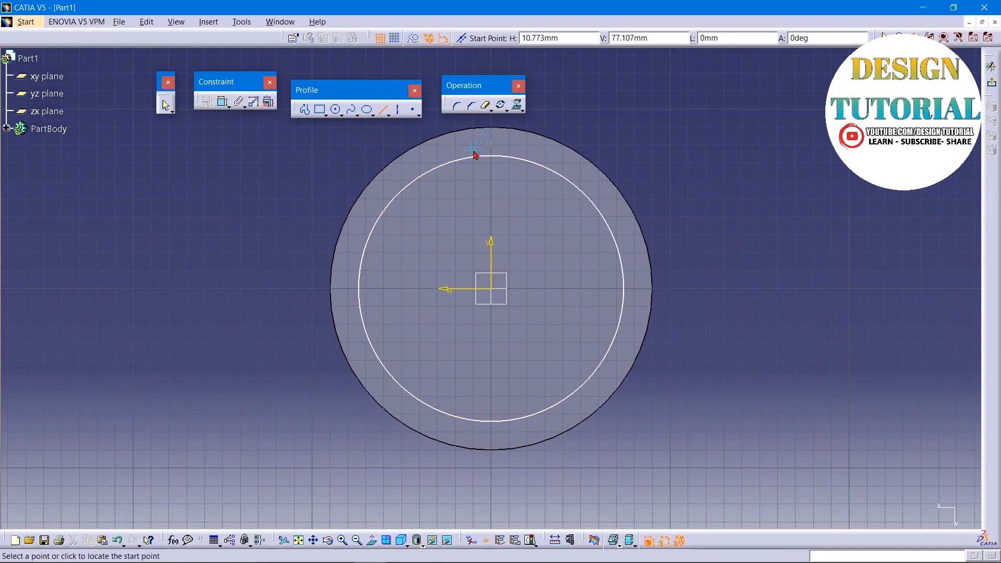
{"action": "left_click", "coordinate": [495, 155]}
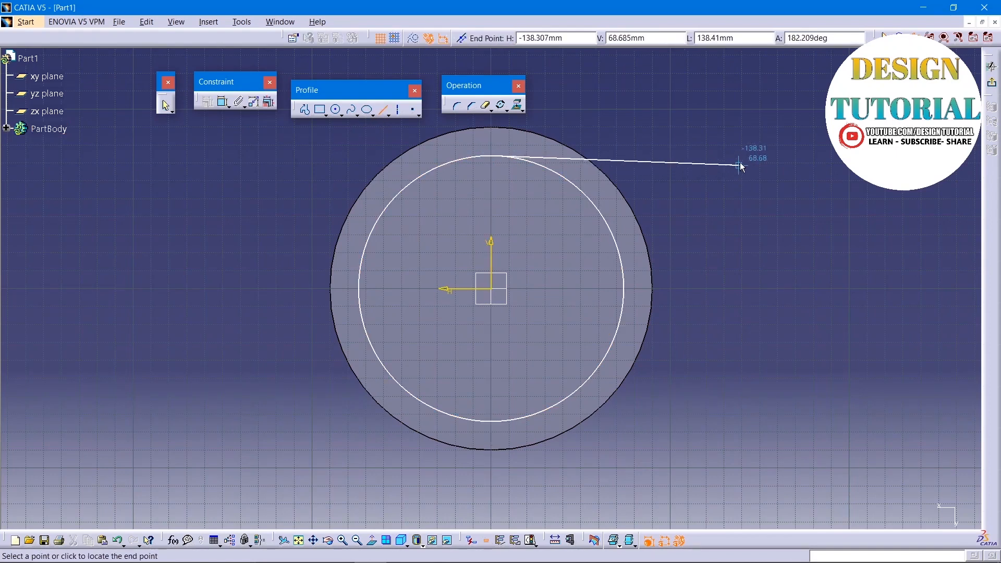
{"action": "left_click", "coordinate": [740, 156]}
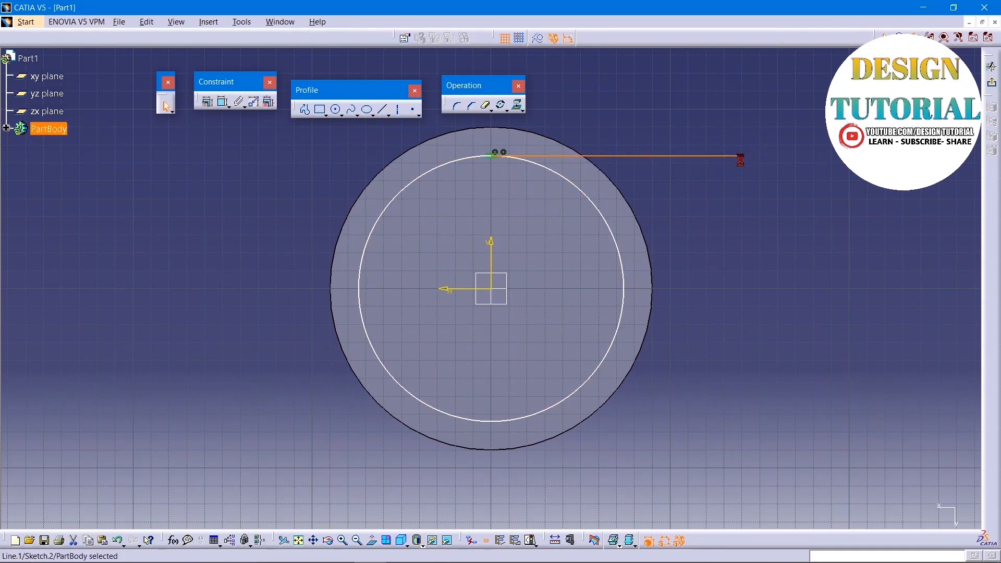
{"action": "left_click", "coordinate": [383, 109]}
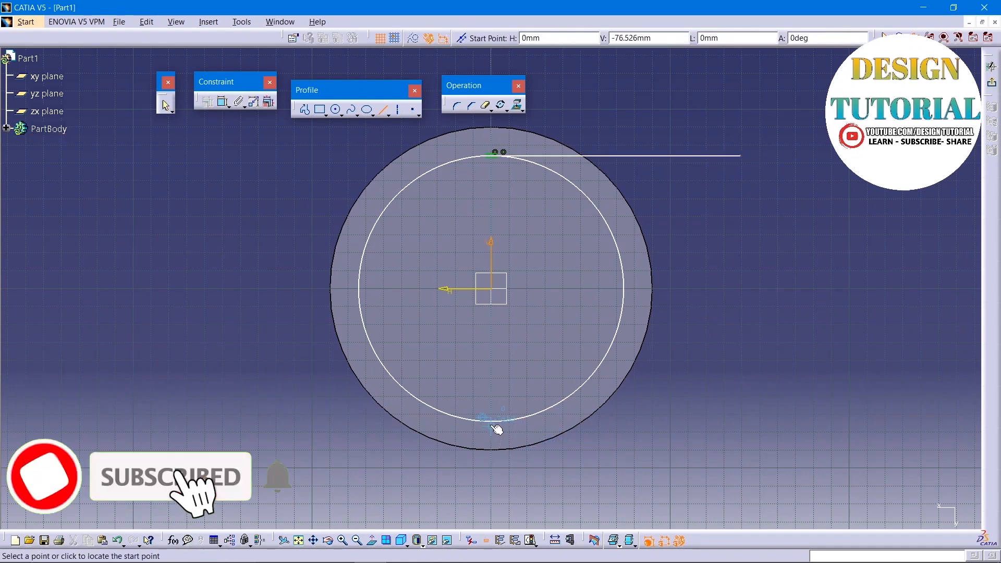
{"action": "left_click", "coordinate": [494, 423]}
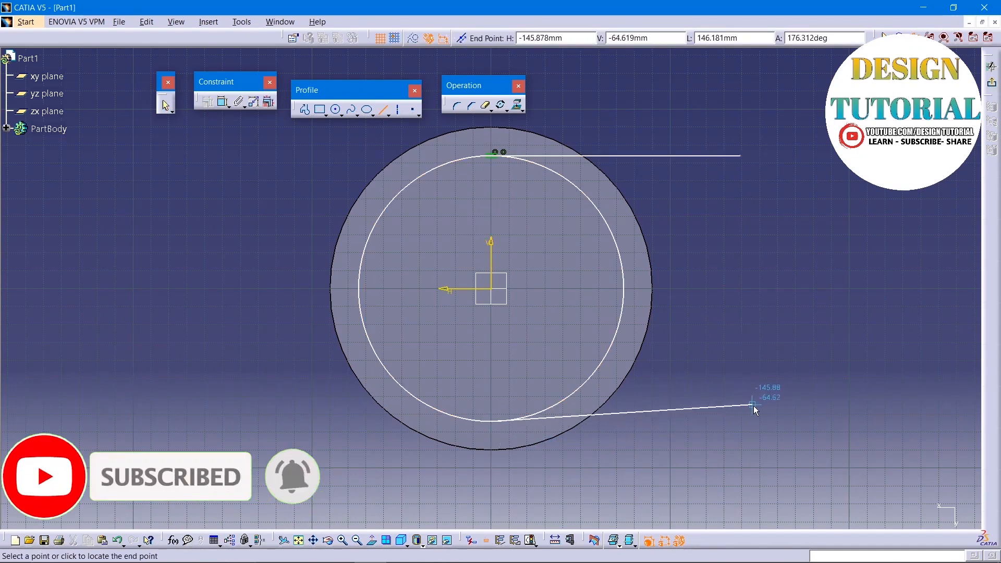
{"action": "left_click", "coordinate": [740, 421]}
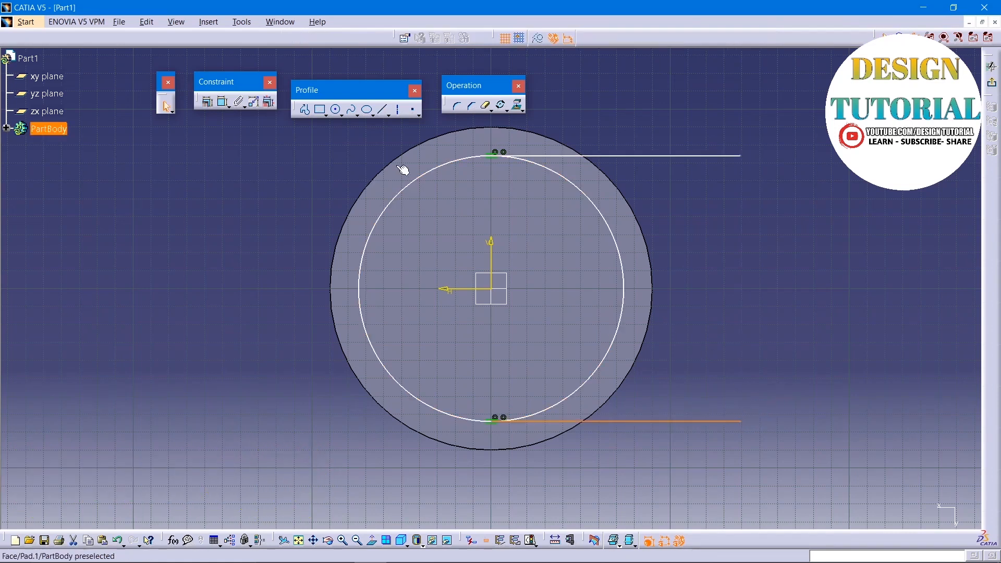
{"action": "left_click", "coordinate": [223, 101]}
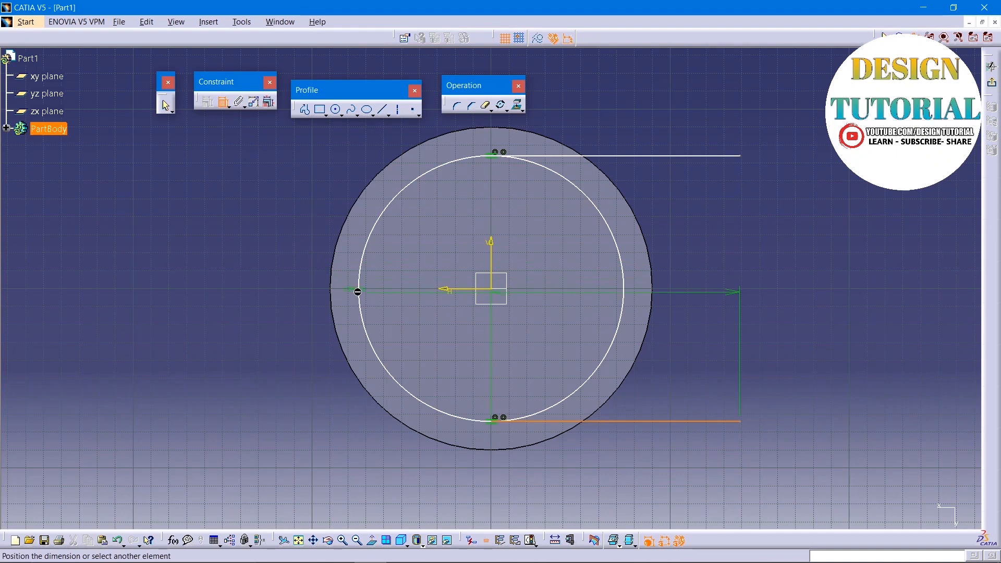
{"action": "key", "text": "Escape"}
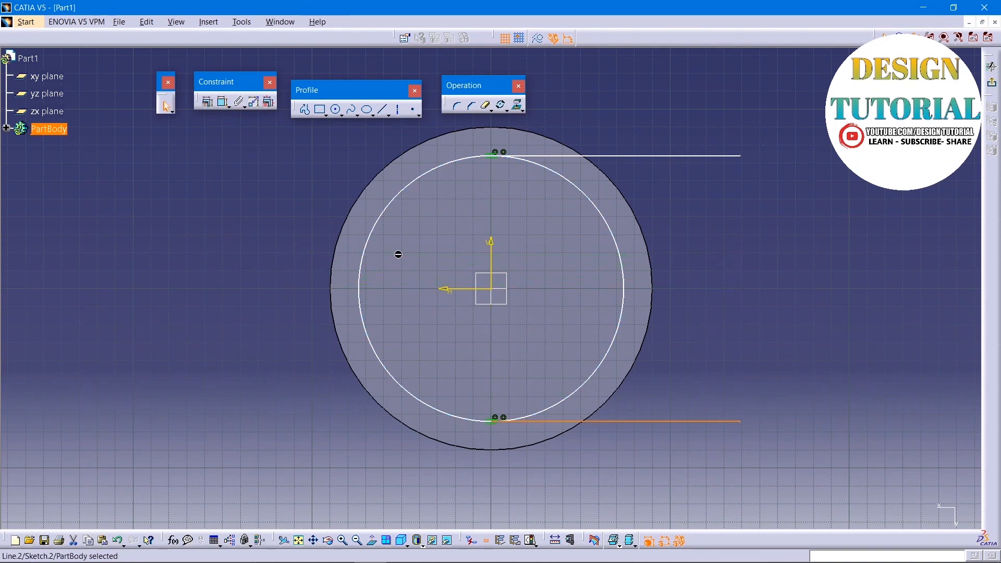
{"action": "left_click", "coordinate": [223, 101]}
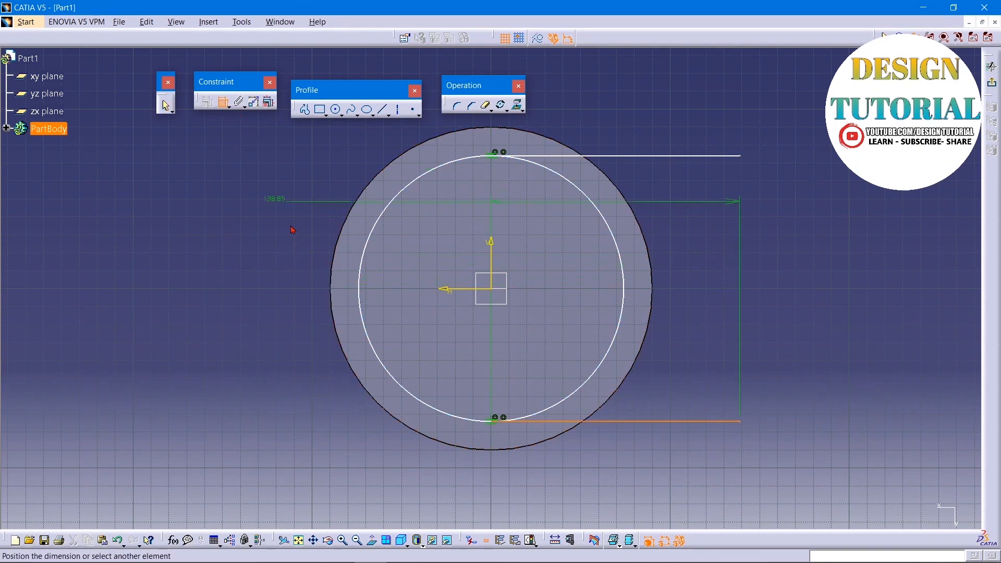
{"action": "key", "text": "Escape"}
{"action": "key", "text": "Escape"}
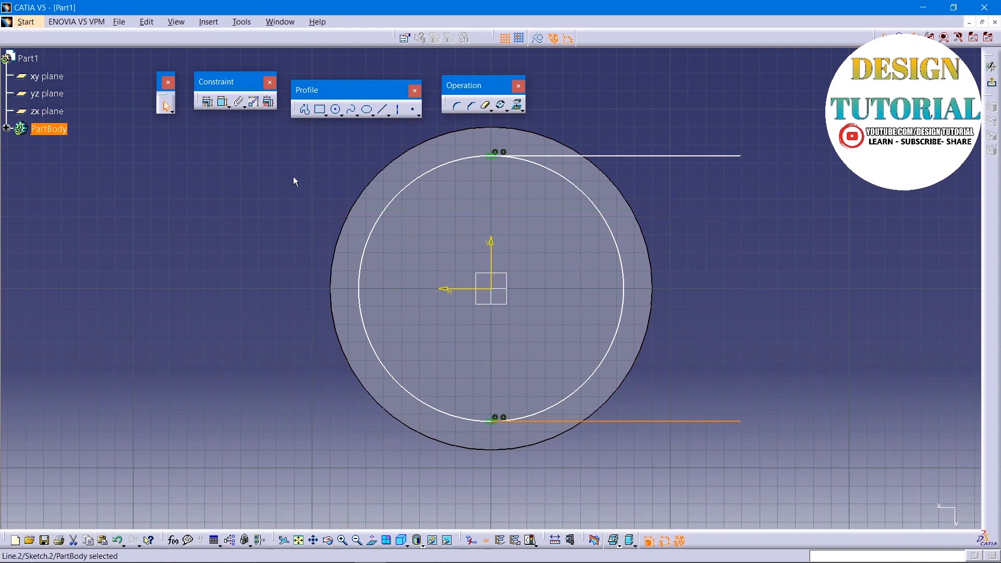
Step: Add a radius dimension to the inner circle, placing it outside the disc
{"action": "left_click", "coordinate": [221, 103]}
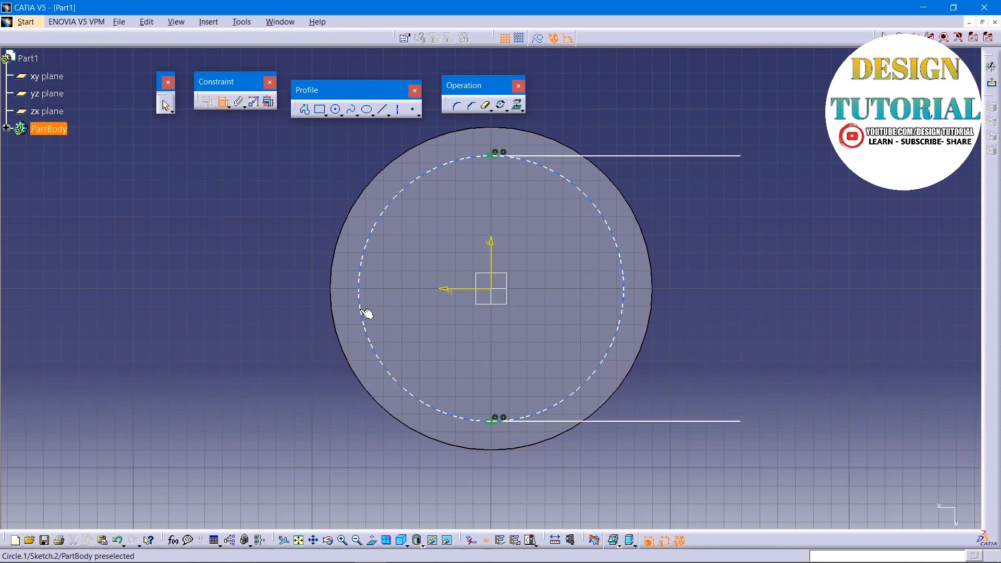
{"action": "left_click", "coordinate": [359, 296]}
{"action": "left_click", "coordinate": [233, 209]}
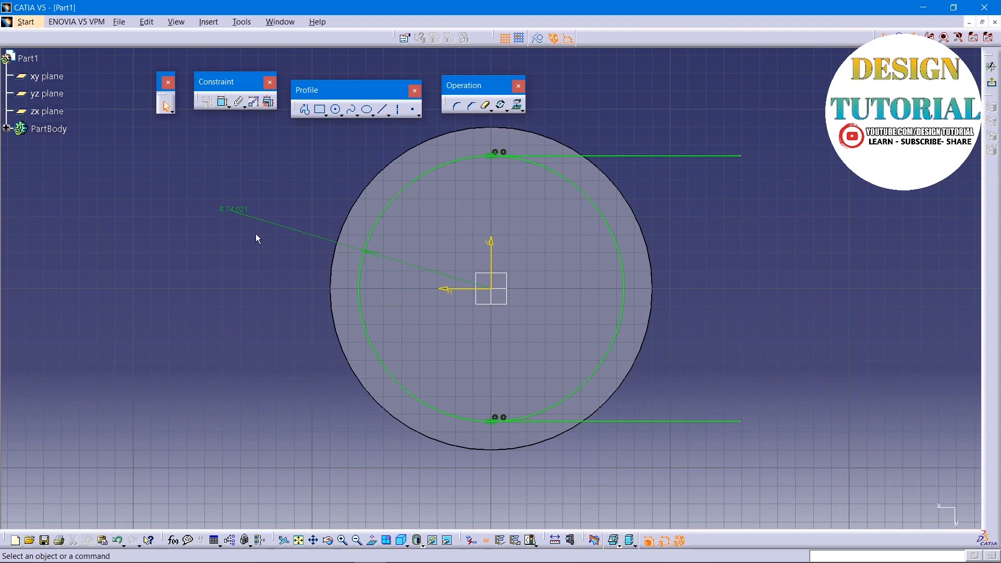
Step: Set the inner circle's radius to 75 mm
{"action": "double_click", "coordinate": [240, 212]}
{"action": "type", "text": "75"}
{"action": "key", "text": "Return"}
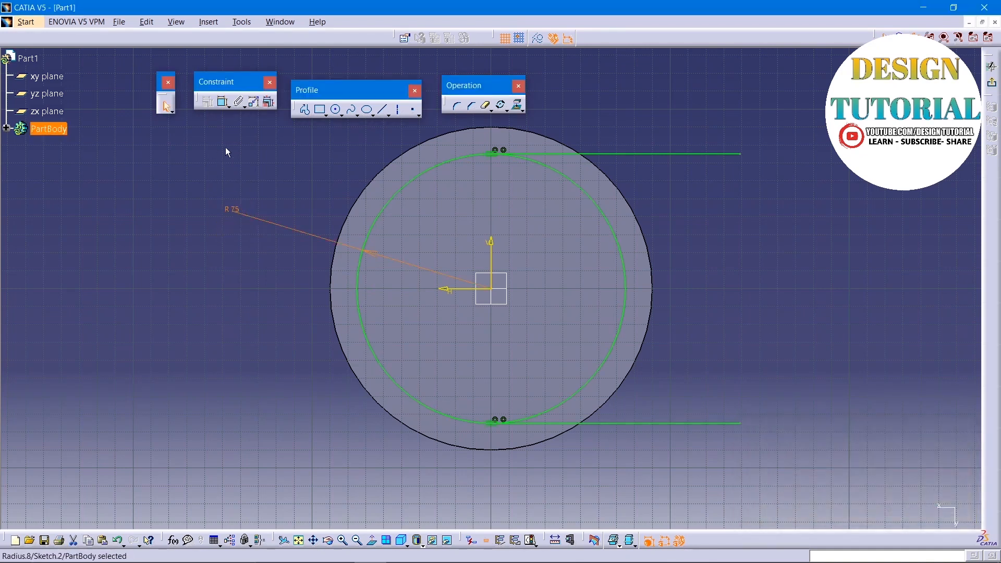
Step: Draw a three-point arc from the lower line's free end through the upper line's free end, and trim off the part extending beyond the upper line
{"action": "left_click", "coordinate": [344, 116]}
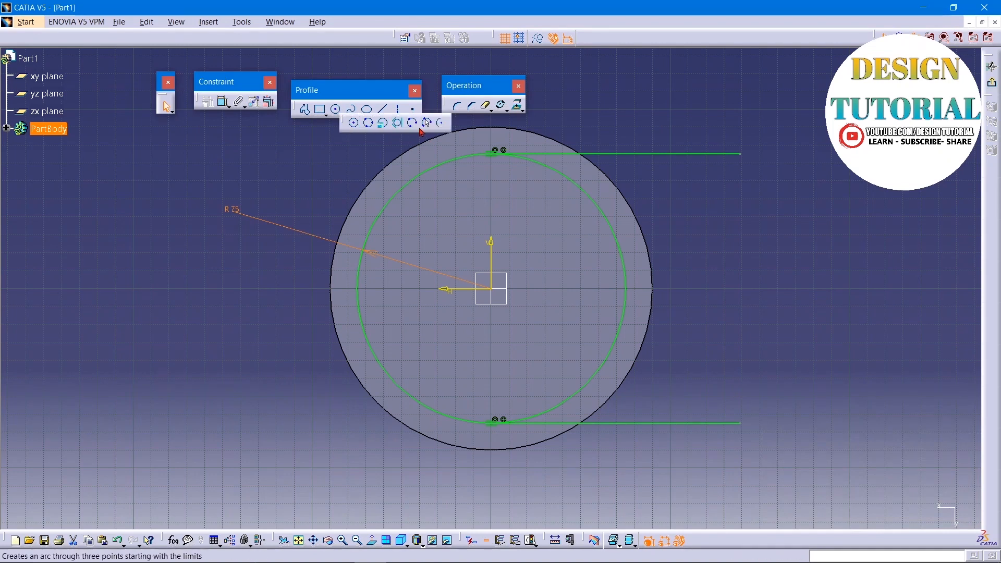
{"action": "left_click", "coordinate": [427, 123]}
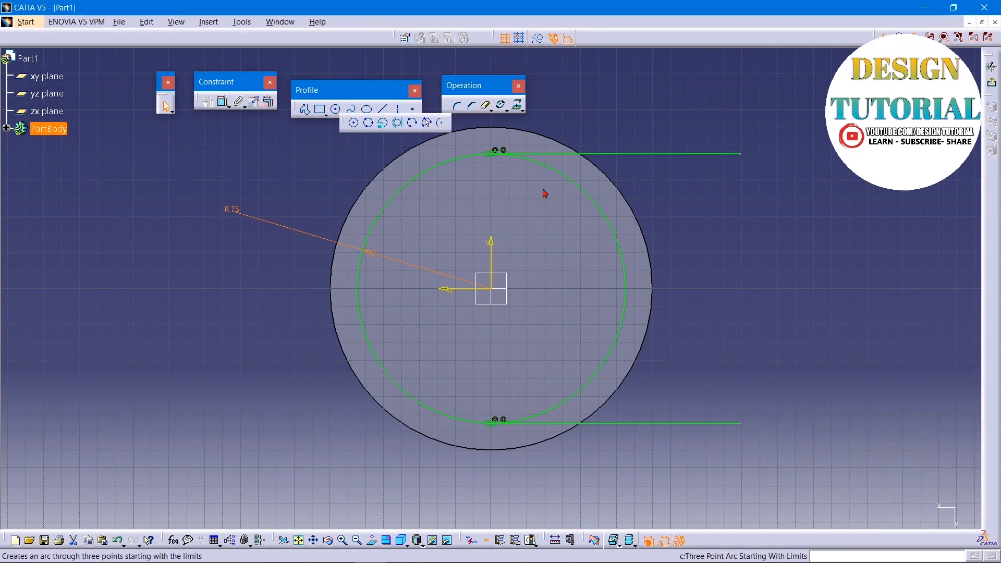
{"action": "left_click", "coordinate": [740, 423]}
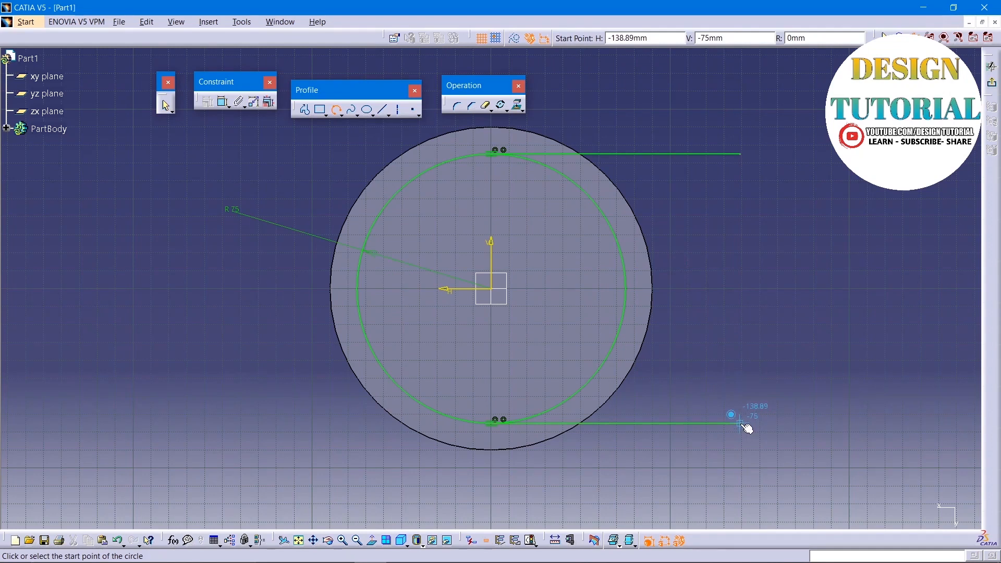
{"action": "left_click", "coordinate": [740, 154]}
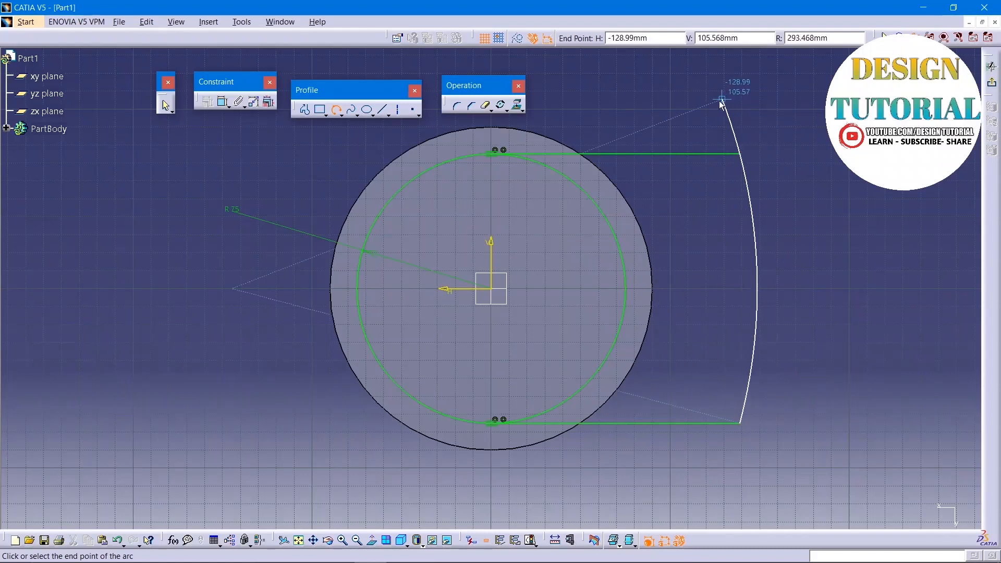
{"action": "left_click", "coordinate": [693, 119]}
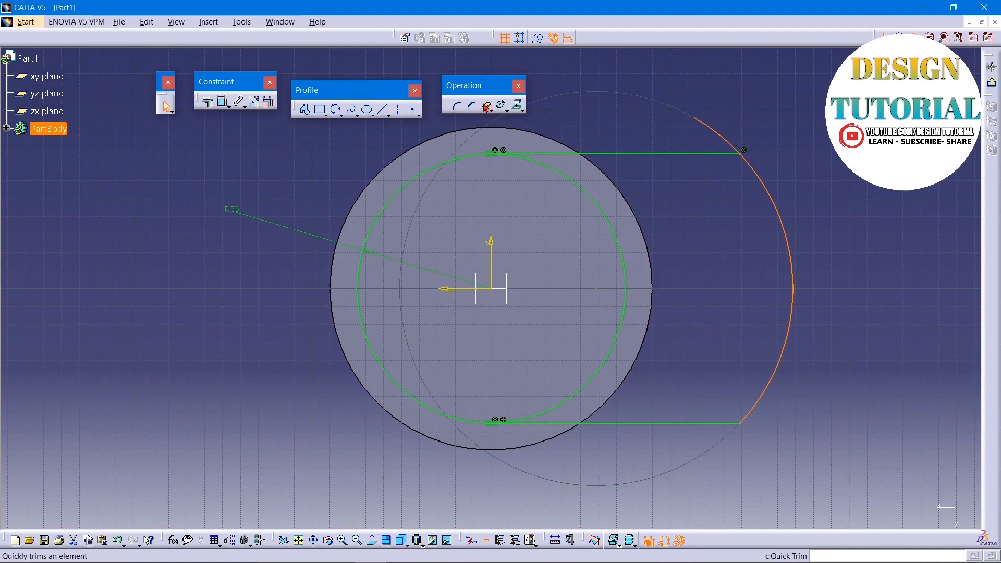
{"action": "left_click", "coordinate": [486, 106]}
{"action": "left_click", "coordinate": [720, 135]}
Step: Dimension the end arc's radius and set it to 110 mm
{"action": "left_click", "coordinate": [223, 101]}
{"action": "left_click", "coordinate": [793, 255]}
{"action": "left_click", "coordinate": [826, 213]}
{"action": "double_click", "coordinate": [836, 217]}
{"action": "type", "text": "1"}
{"action": "key", "text": "Return"}
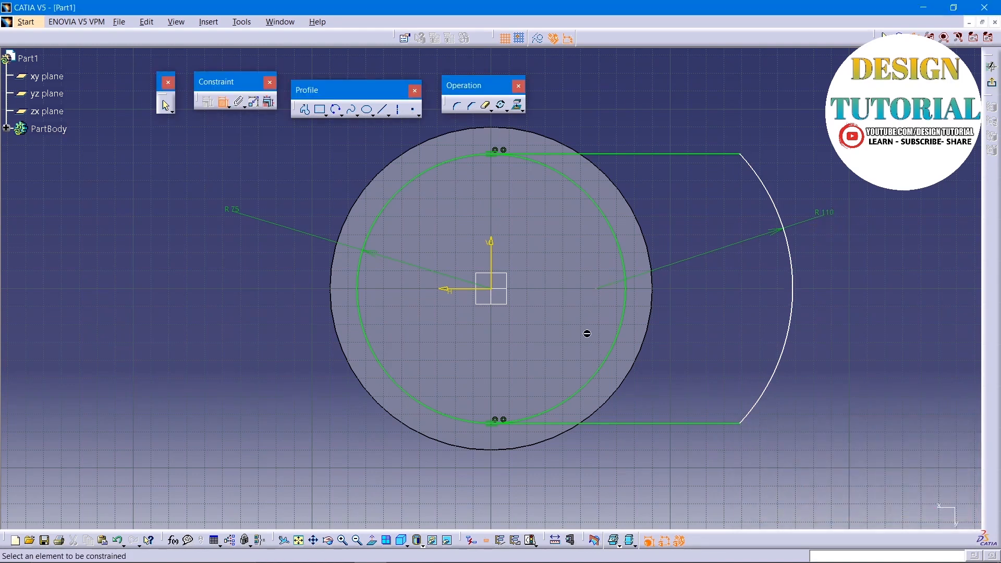
Step: Dimension the vertical distance between the two endpoints of the end arc
{"action": "left_click", "coordinate": [741, 154]}
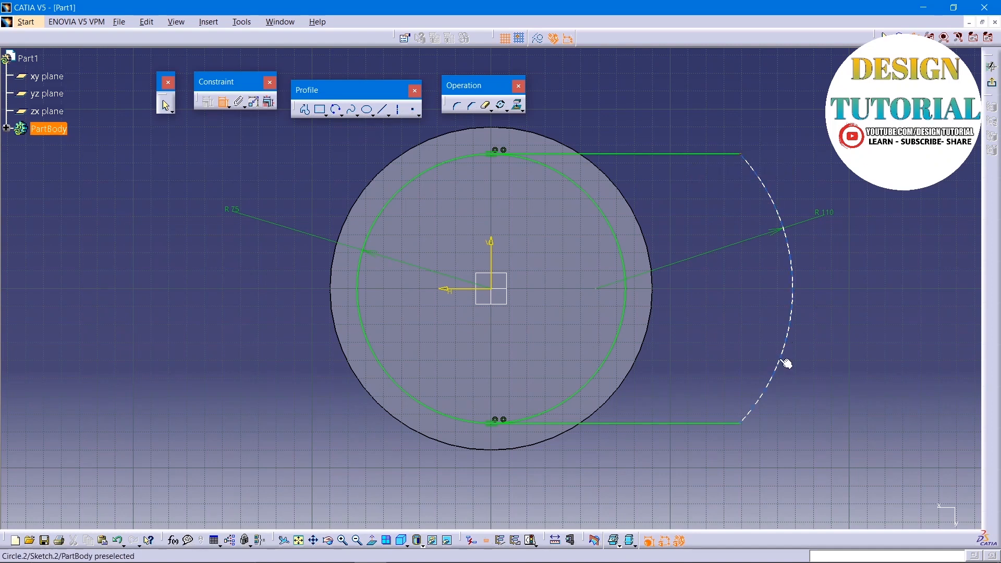
{"action": "left_click", "coordinate": [744, 425]}
{"action": "left_click", "coordinate": [833, 287]}
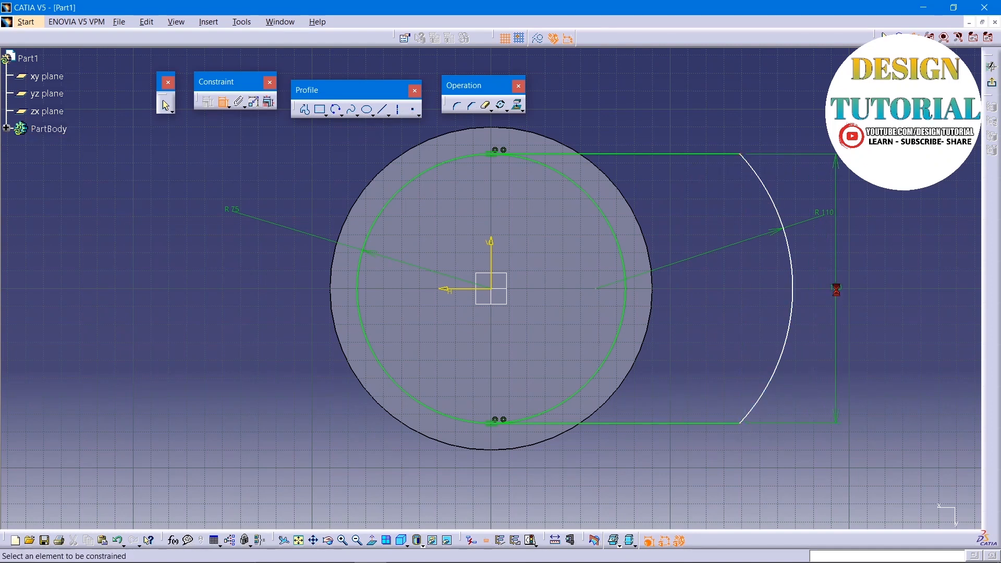
Step: Dimension the horizontal distance from the vertical axis to the outermost point of the end arc and set it to 110 mm
{"action": "left_click", "coordinate": [499, 262]}
{"action": "left_click", "coordinate": [792, 268]}
{"action": "left_click", "coordinate": [611, 97]}
{"action": "double_click", "coordinate": [610, 94]}
{"action": "type", "text": "11"}
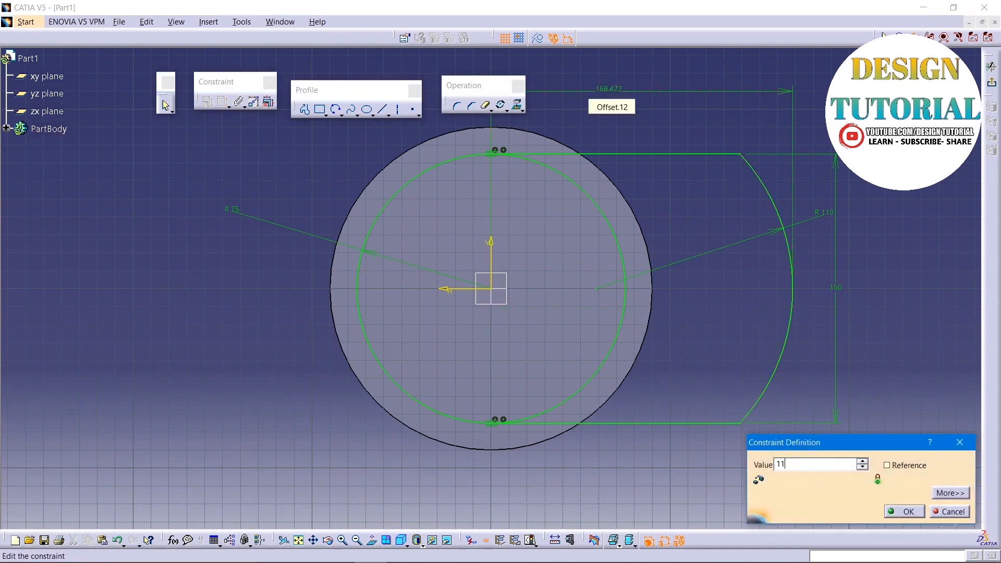
{"action": "type", "text": "0"}
{"action": "key", "text": "Return"}
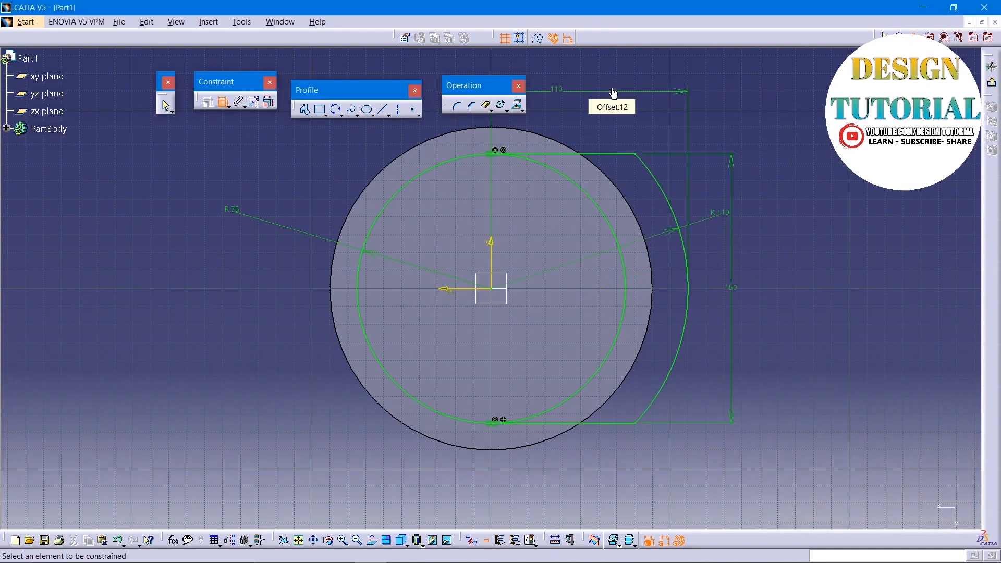
Step: Trim off the half of the circle lying between the two straight lines, and constrain both lines to be horizontal
{"action": "left_click", "coordinate": [484, 104]}
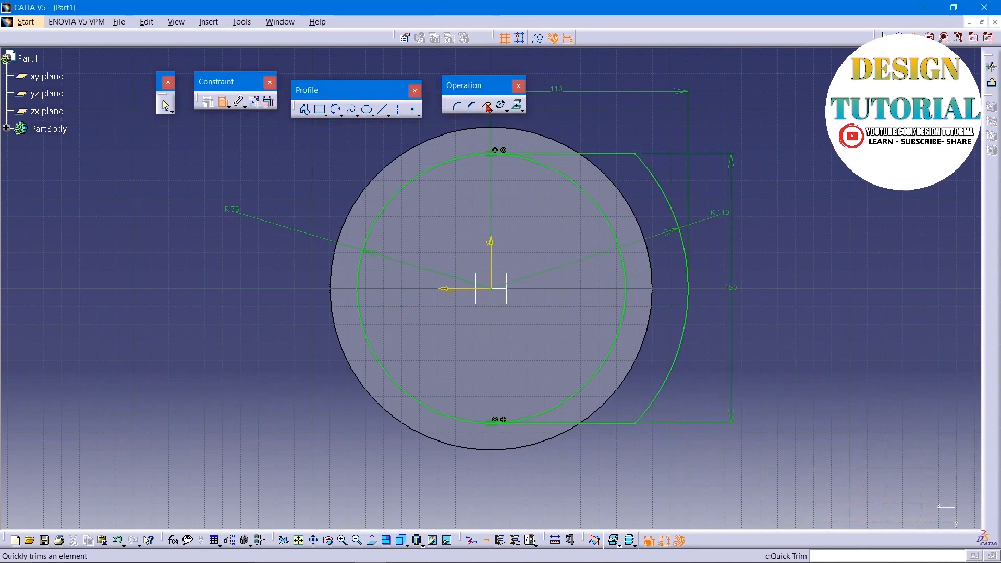
{"action": "left_click", "coordinate": [599, 209]}
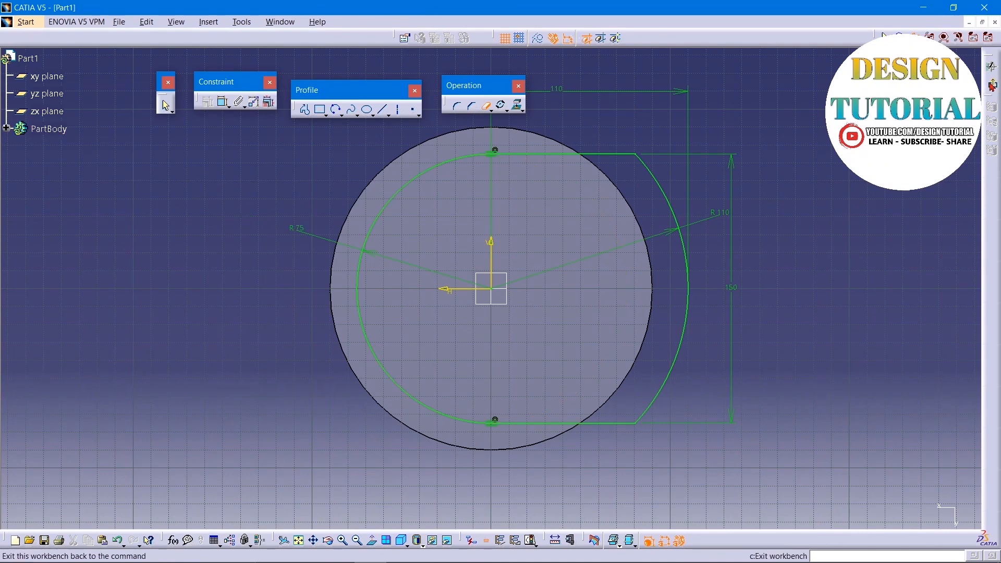
{"action": "left_click", "coordinate": [166, 106]}
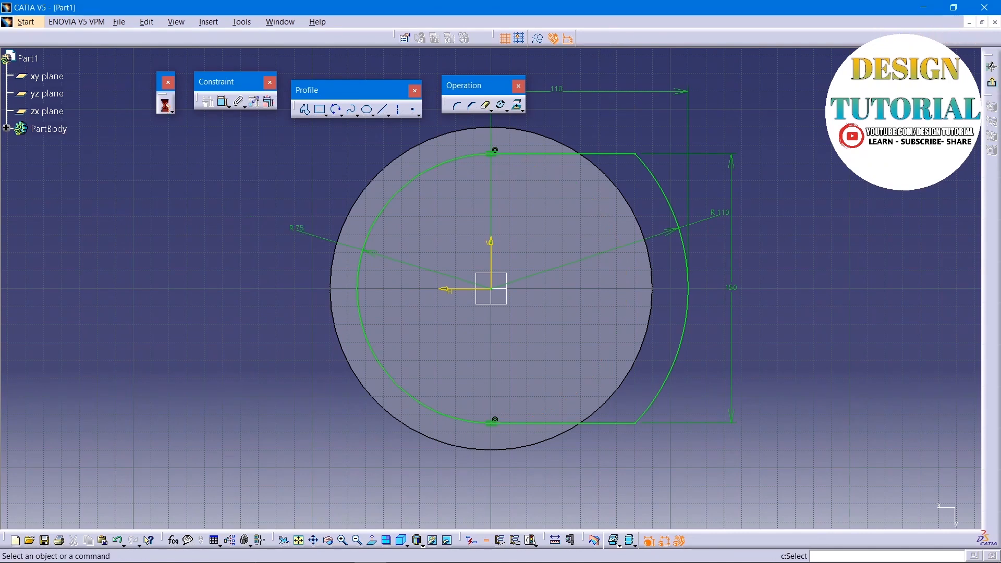
{"action": "left_click", "coordinate": [598, 423]}
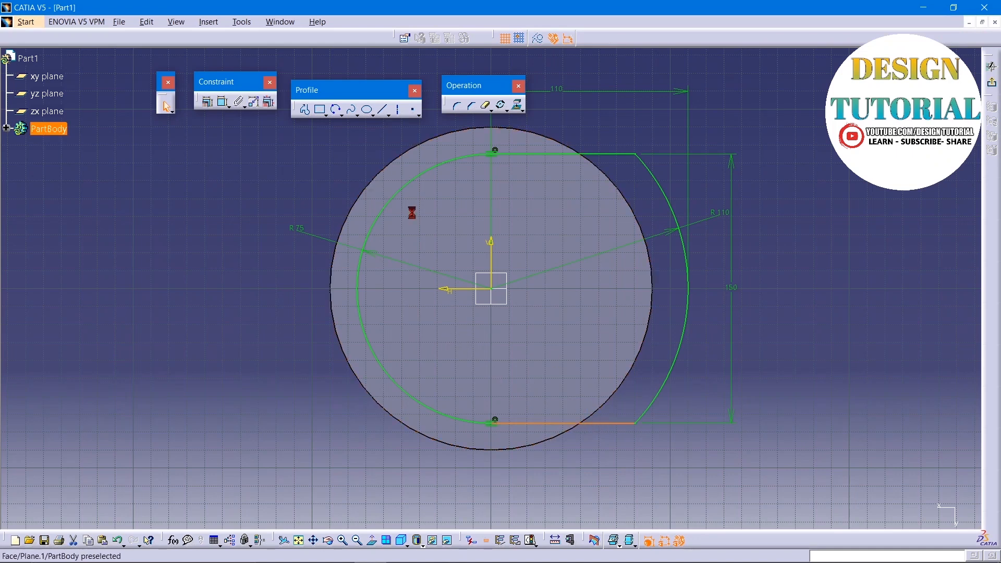
{"action": "left_click", "coordinate": [209, 103]}
{"action": "left_click", "coordinate": [781, 309]}
{"action": "left_click", "coordinate": [773, 357]}
{"action": "left_click", "coordinate": [553, 154]}
{"action": "left_click", "coordinate": [215, 104]}
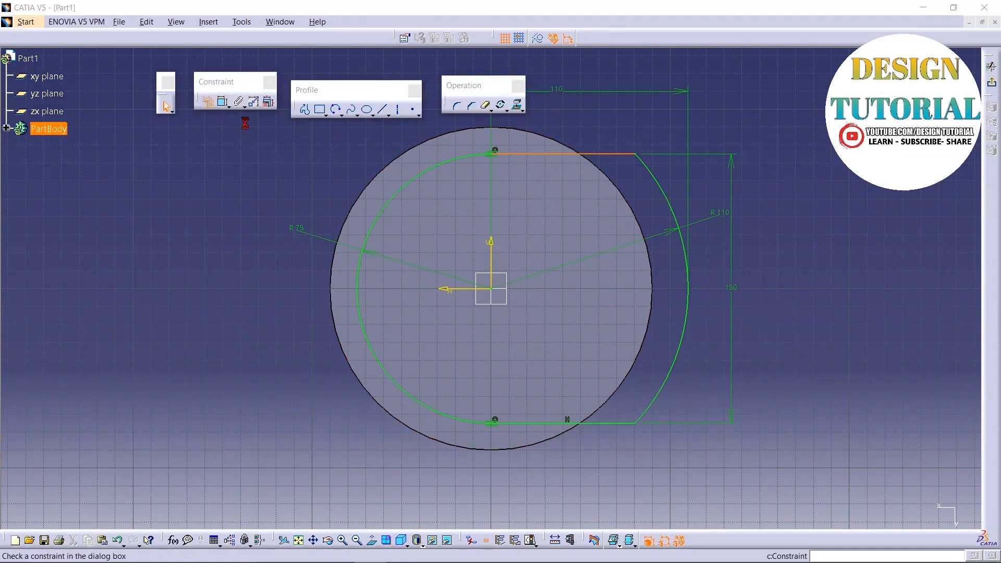
{"action": "left_click", "coordinate": [781, 310]}
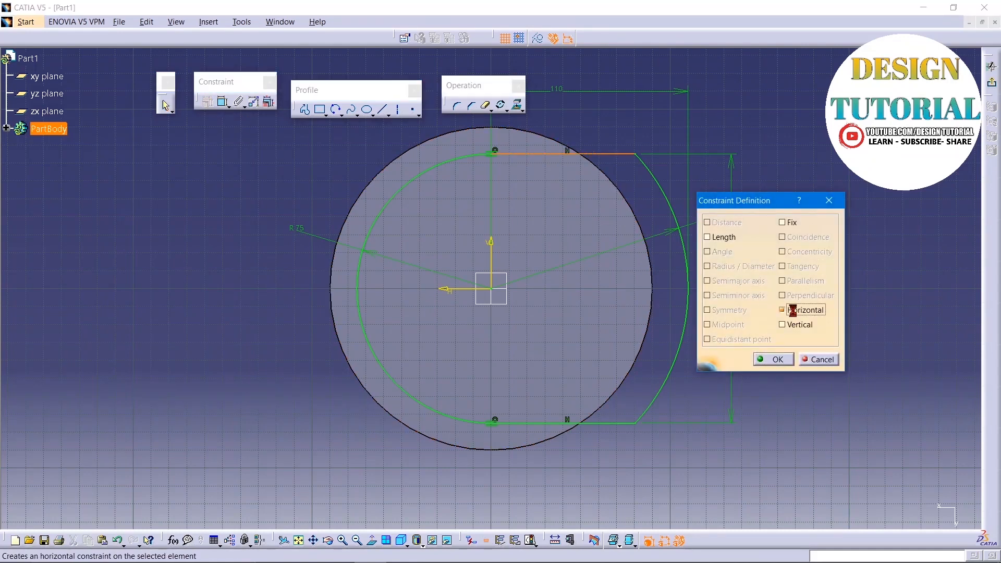
{"action": "left_click", "coordinate": [770, 360]}
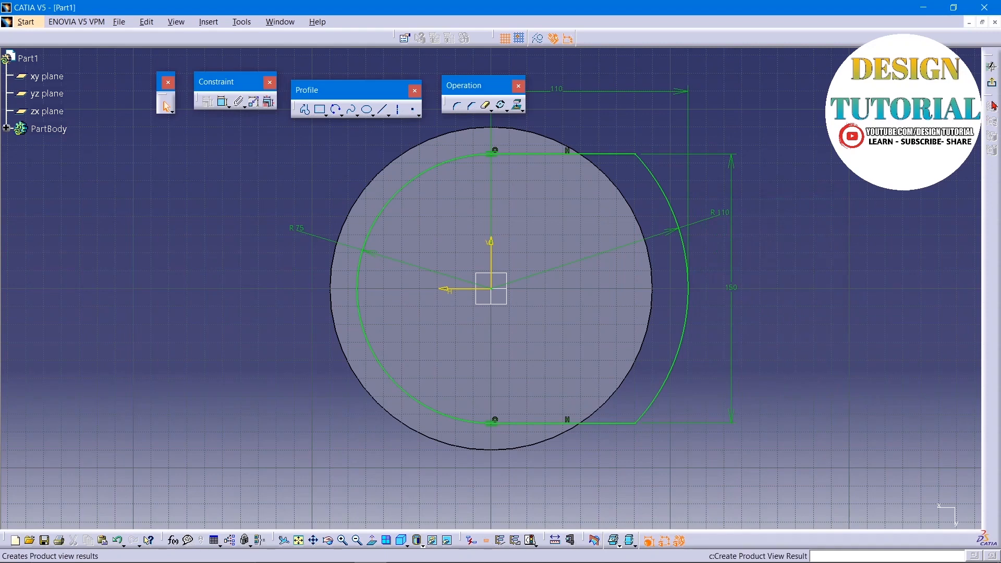
Step: Exit the sketch and pad the profile 15 mm upward, away from the disc
{"action": "left_click", "coordinate": [991, 66]}
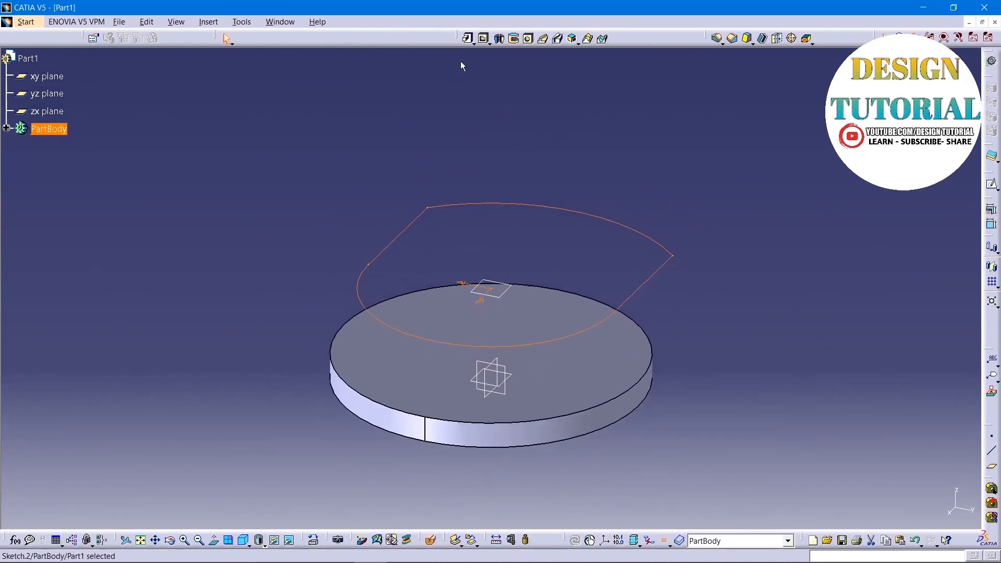
{"action": "left_click", "coordinate": [467, 38]}
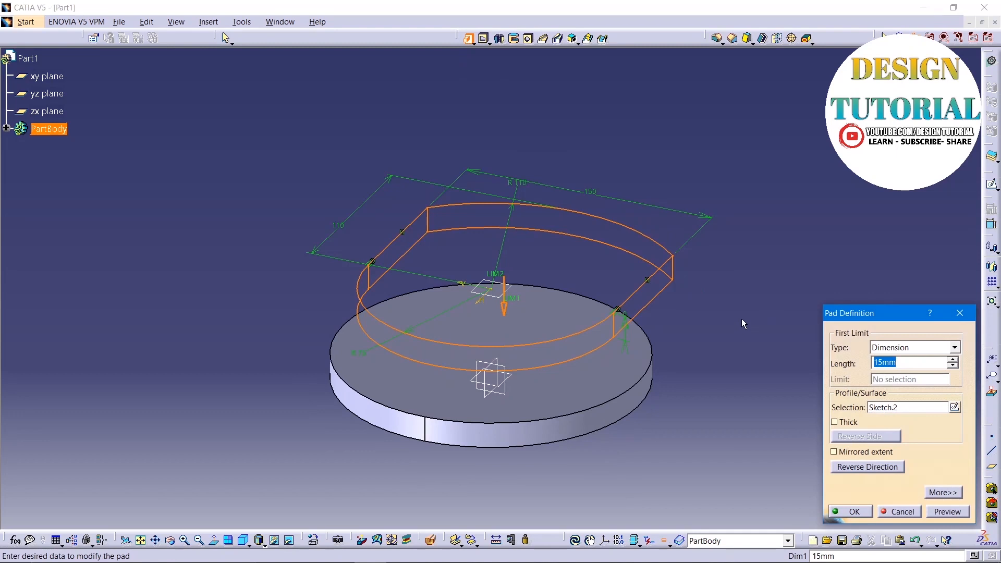
{"action": "left_click", "coordinate": [880, 468]}
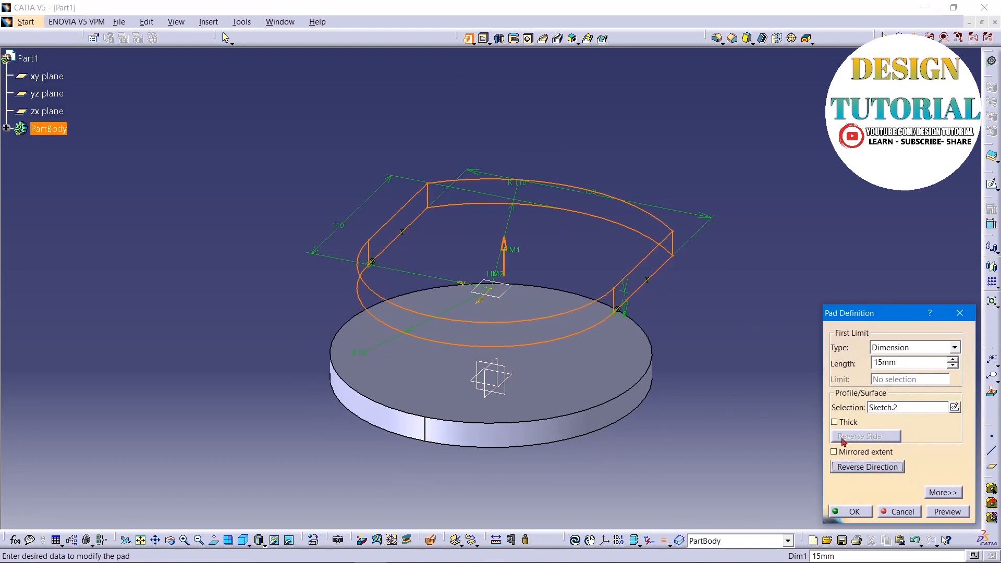
{"action": "left_click", "coordinate": [746, 151]}
{"action": "left_click", "coordinate": [946, 512]}
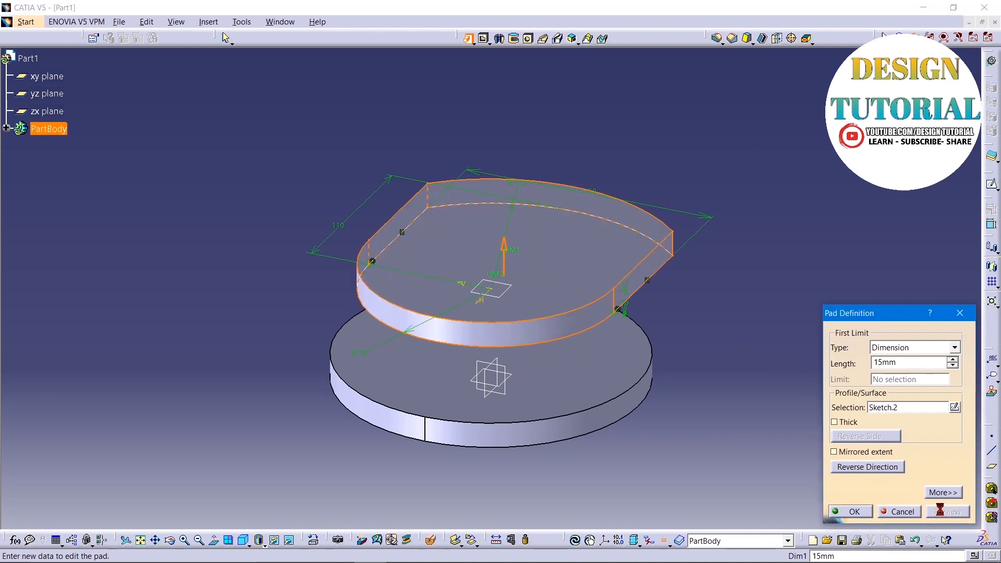
{"action": "left_click", "coordinate": [847, 511]}
Step: Start a sketch on the disc's top face and project the disc's circular edge and the upper plate's rounded edge into it
{"action": "left_click", "coordinate": [610, 370]}
{"action": "left_click", "coordinate": [991, 184]}
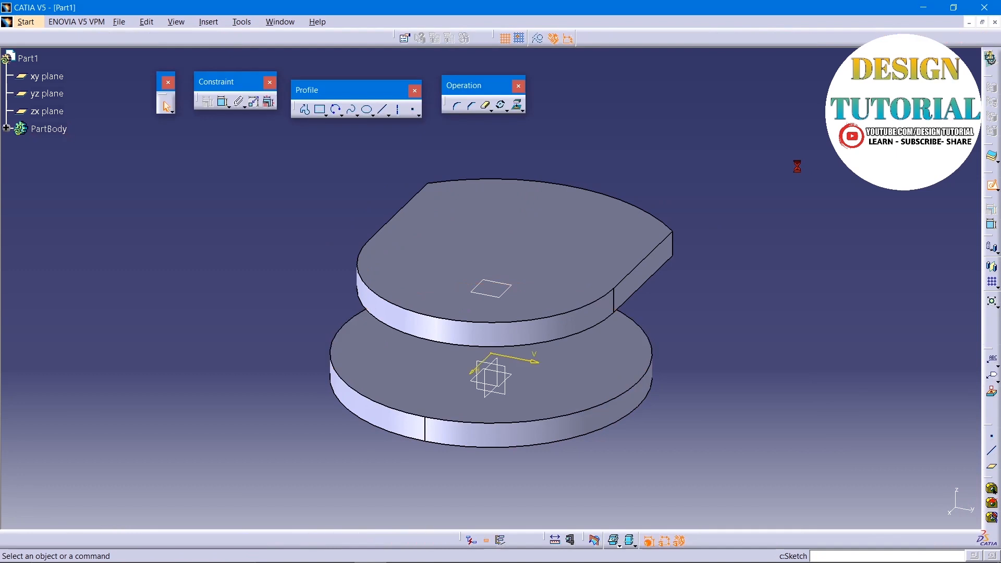
{"action": "left_click", "coordinate": [733, 177]}
{"action": "left_click", "coordinate": [517, 105]}
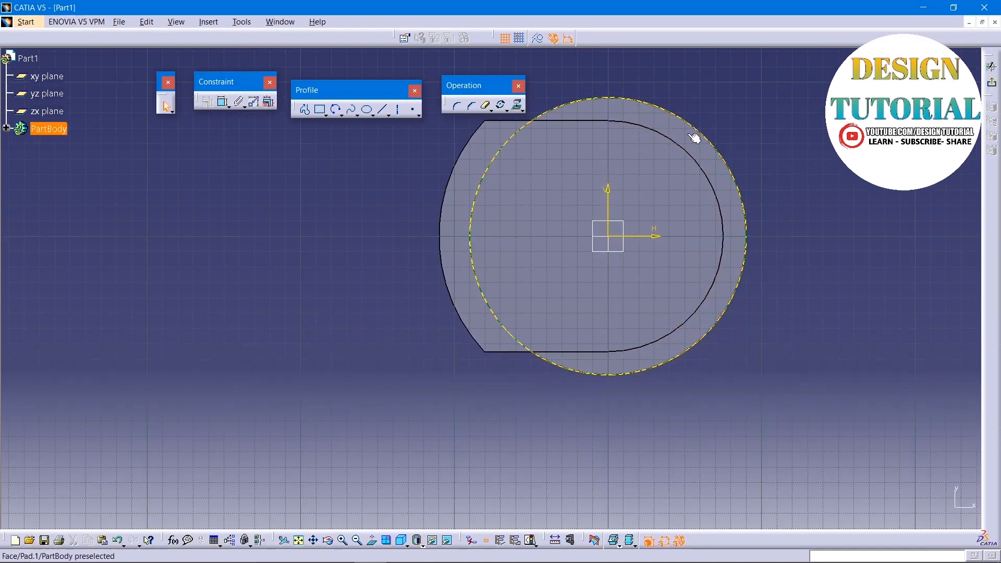
{"action": "left_click", "coordinate": [688, 149]}
{"action": "left_click", "coordinate": [517, 105]}
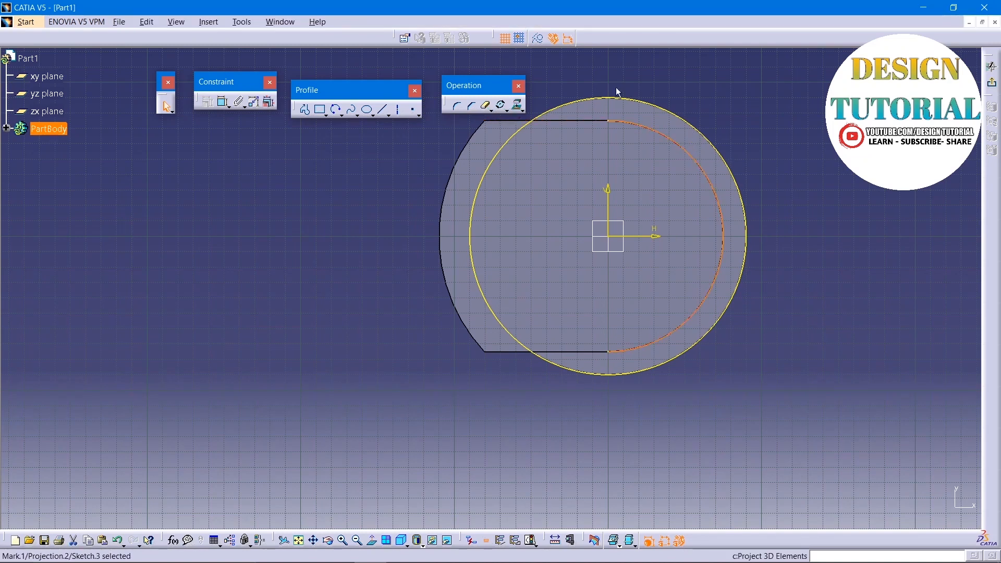
Step: Draw a vertical line along the vertical axis, extending past the disc's edge at both ends
{"action": "mouse_move", "coordinate": [687, 107]}
{"action": "middle_mouse_down"}
{"action": "mouse_move", "coordinate": [632, 156]}
{"action": "mouse_move", "coordinate": [485, 200]}
{"action": "middle_mouse_up"}
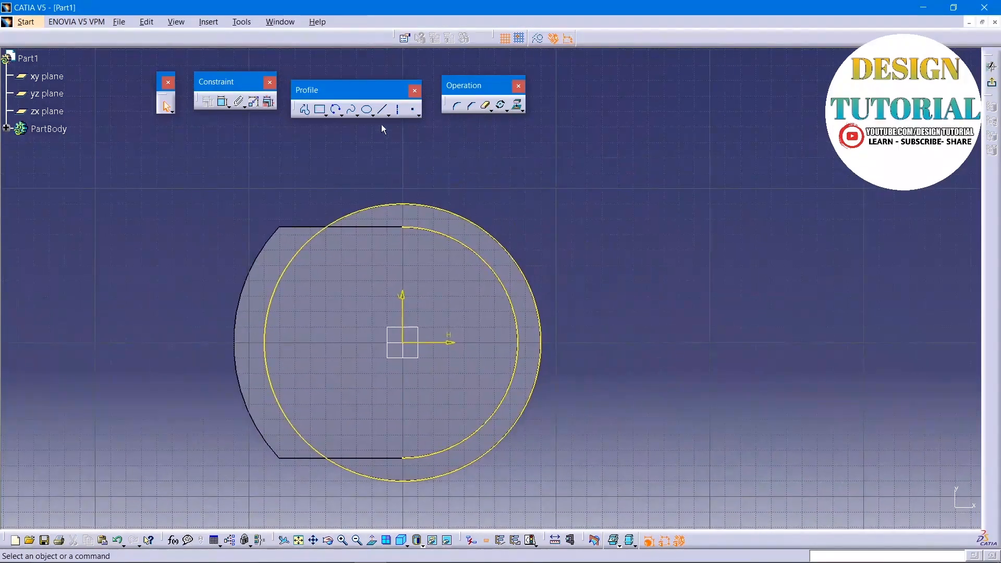
{"action": "left_click", "coordinate": [383, 109]}
{"action": "left_click", "coordinate": [403, 148]}
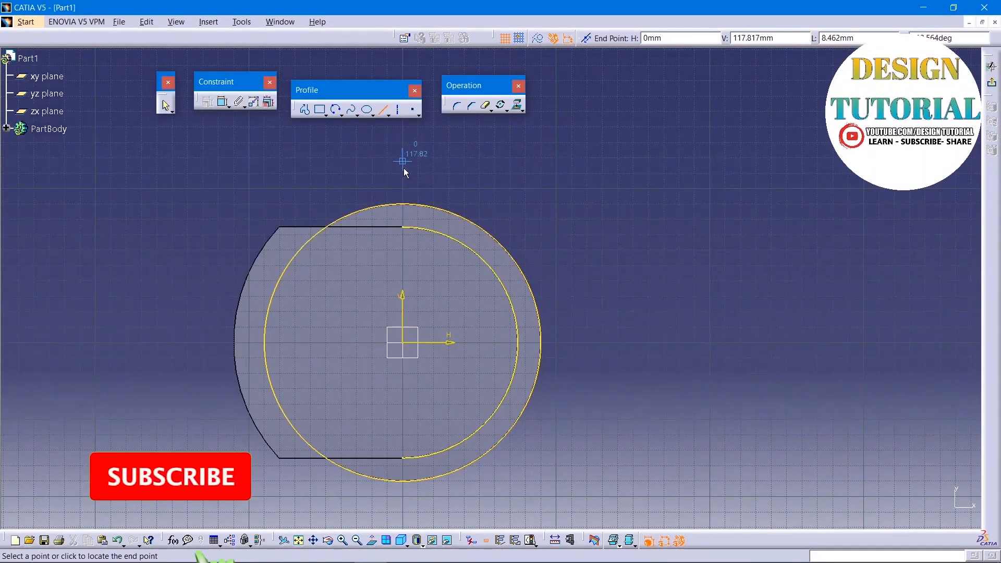
{"action": "middle_click_drag", "start_coordinate": [382, 462], "coordinate": [385, 495]}
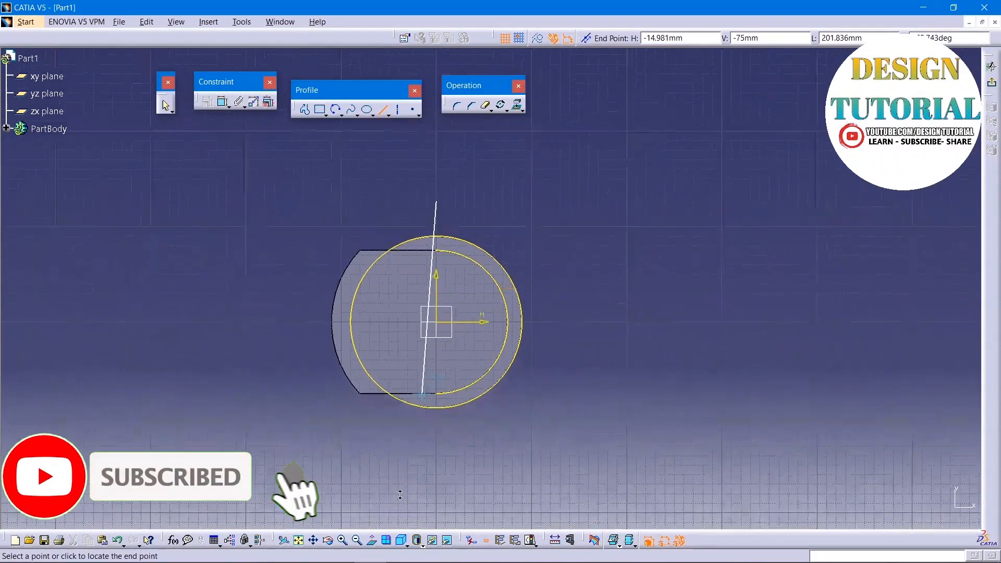
{"action": "left_click", "coordinate": [434, 473]}
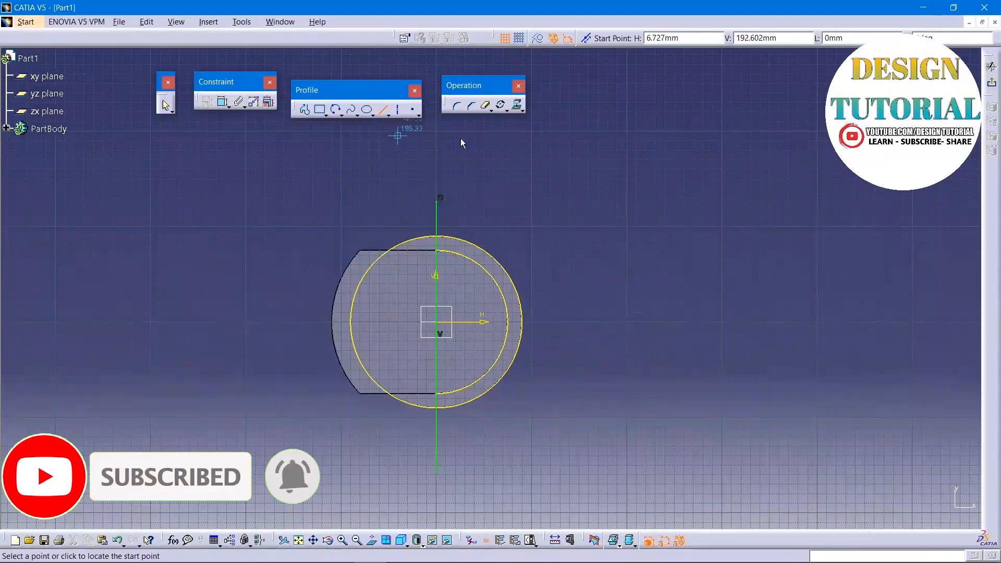
Step: Trim the vertical line and the projected circle to leave a closed half-ring between the disc's edge and the plate's rounded edge
{"action": "left_click", "coordinate": [486, 105]}
{"action": "left_click", "coordinate": [442, 223]}
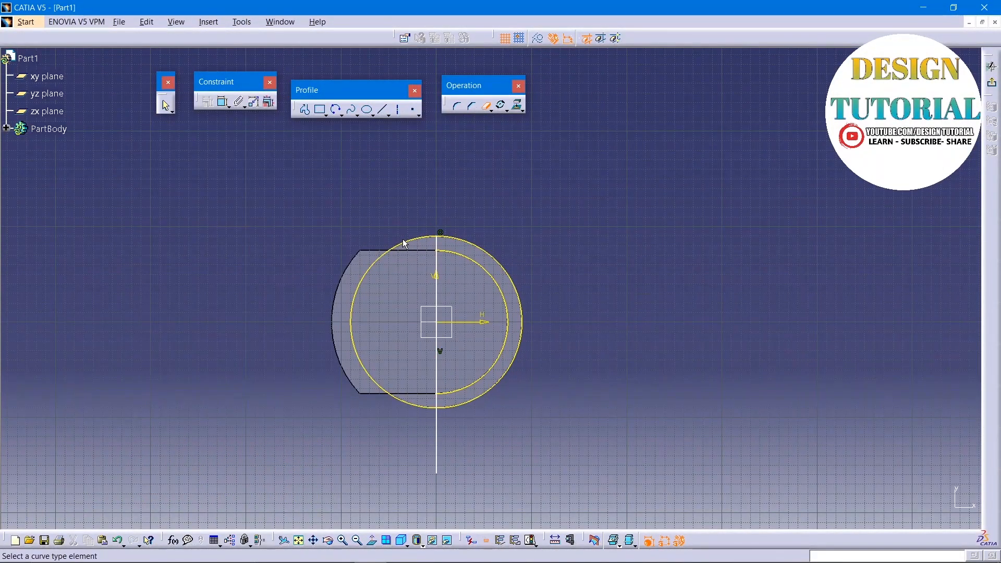
{"action": "left_click", "coordinate": [413, 246]}
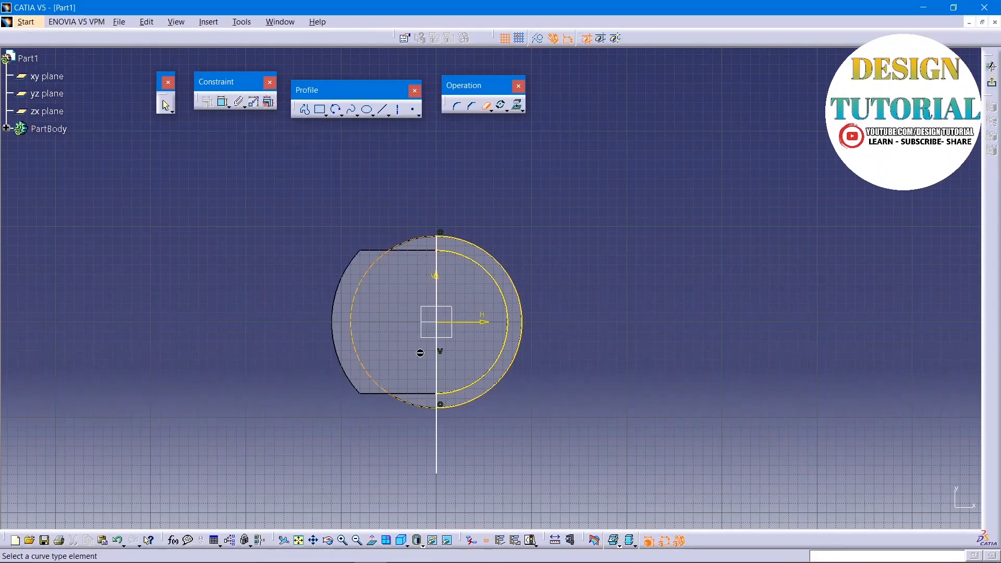
{"action": "left_click", "coordinate": [440, 440]}
{"action": "left_click", "coordinate": [442, 365]}
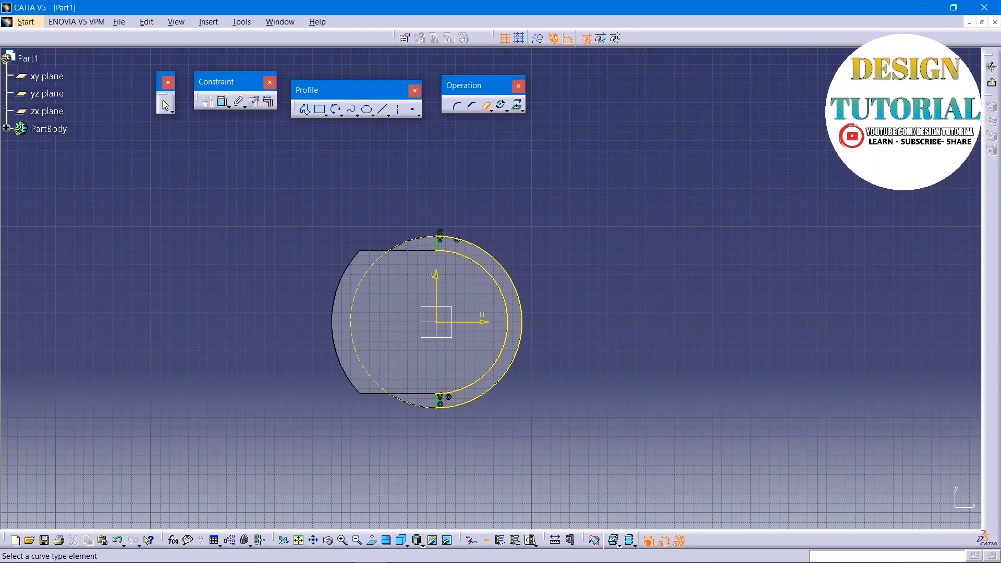
Step: Exit the sketch and pad the half-ring profile 55 mm upward to join the disc and the upper plate
{"action": "left_click", "coordinate": [991, 66]}
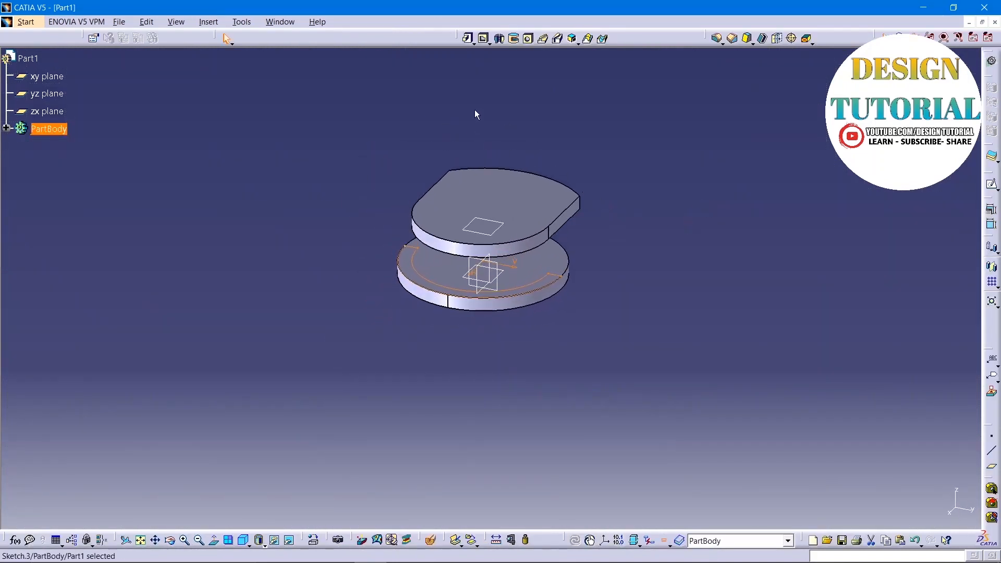
{"action": "left_click", "coordinate": [467, 38]}
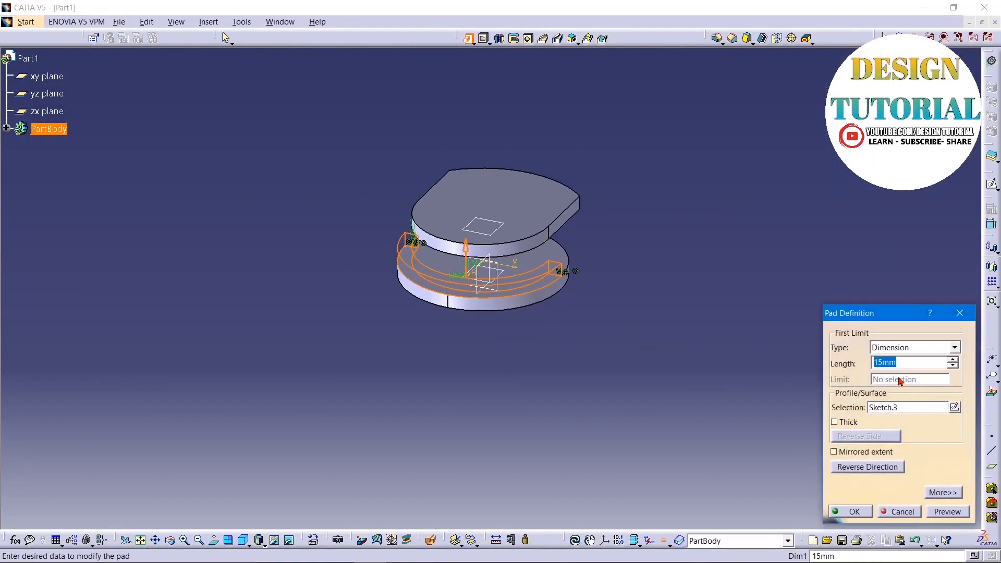
{"action": "type", "text": "5"}
{"action": "left_click", "coordinate": [717, 247]}
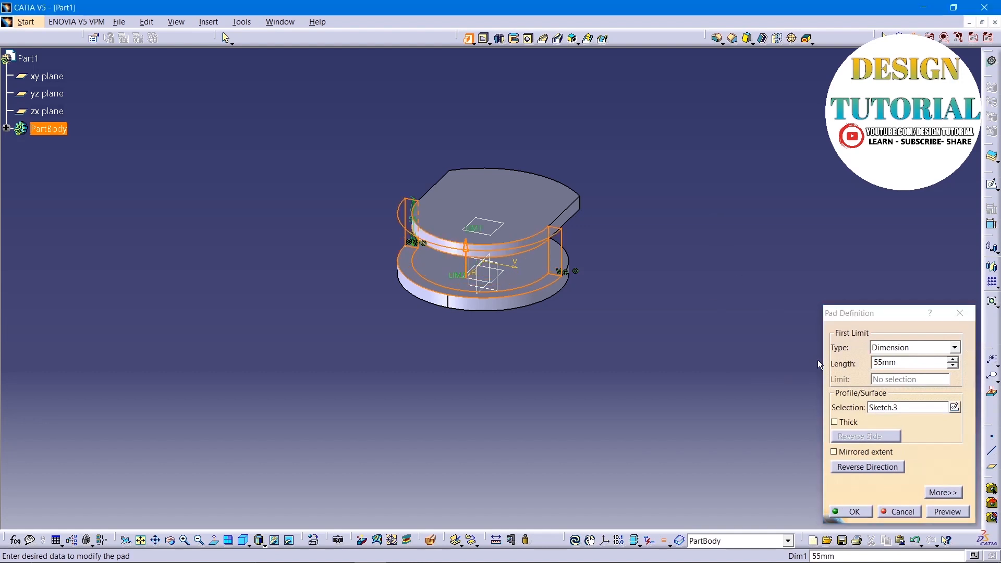
{"action": "left_click", "coordinate": [946, 511]}
{"action": "middle_click_drag", "start_coordinate": [648, 273], "coordinate": [400, 309]}
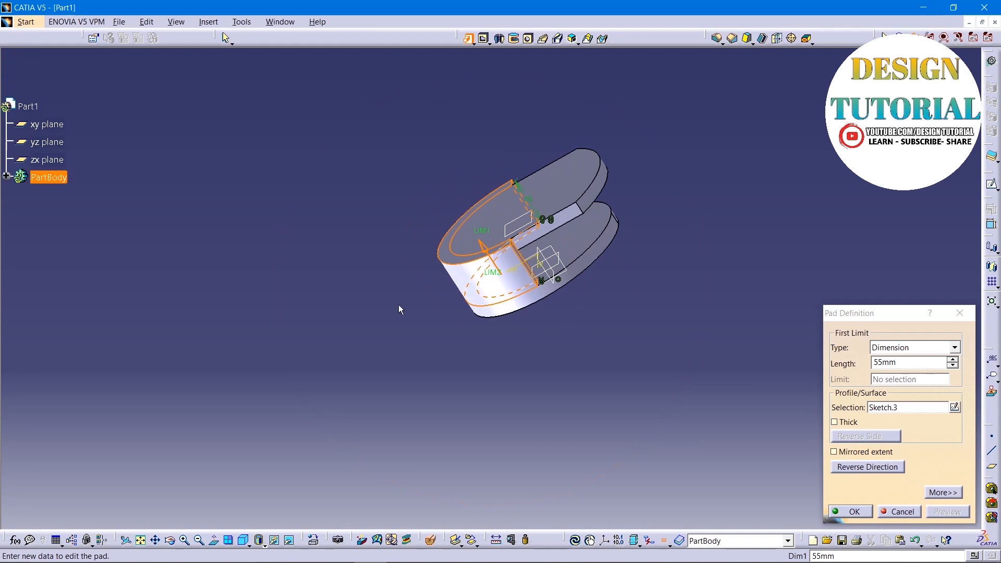
{"action": "left_click", "coordinate": [852, 511]}
Step: Start a sketch on the upper plate's top face and draw two concentric circles at the origin, the inner one about 48 mm in radius
{"action": "left_click", "coordinate": [539, 195]}
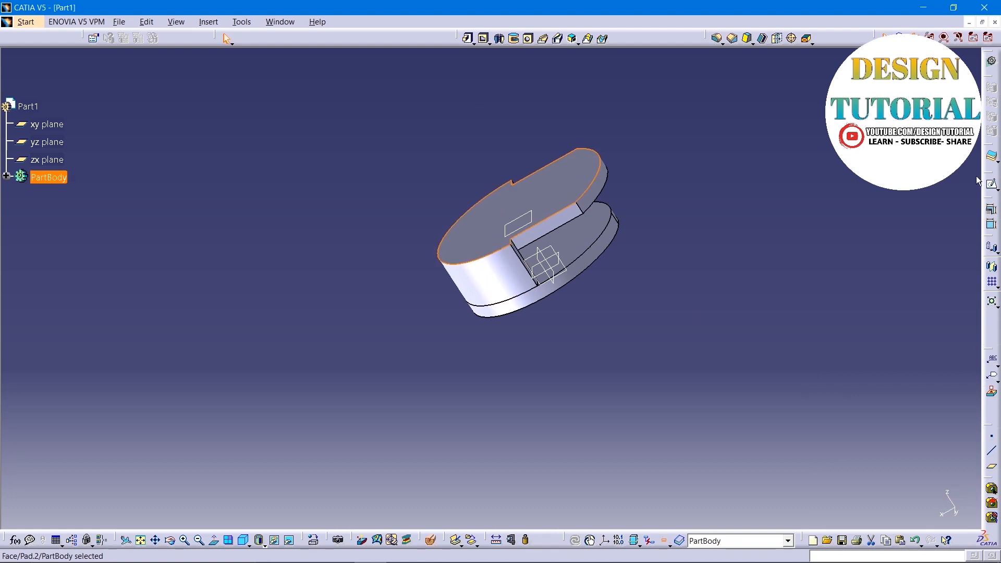
{"action": "left_click", "coordinate": [991, 183]}
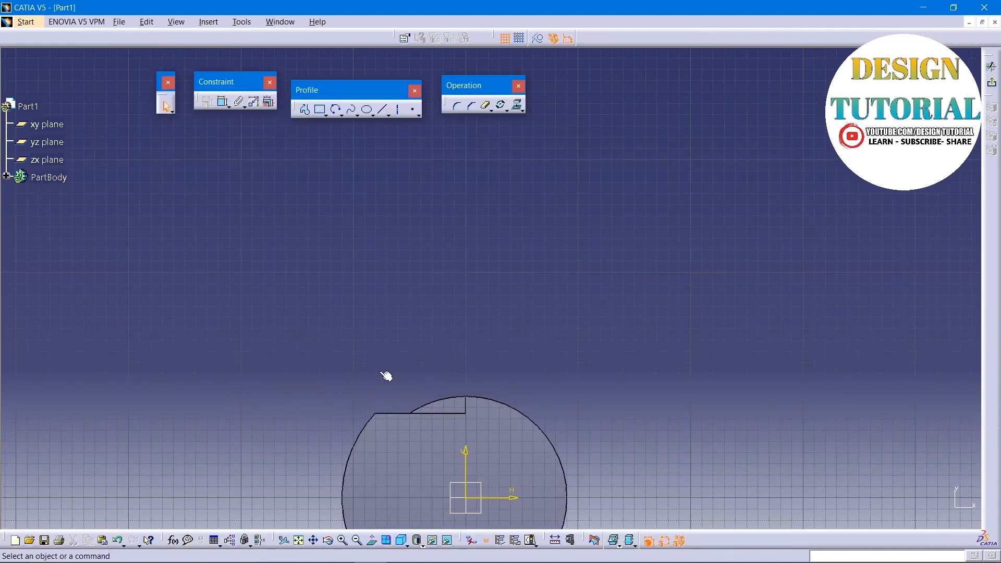
{"action": "left_click", "coordinate": [298, 540]}
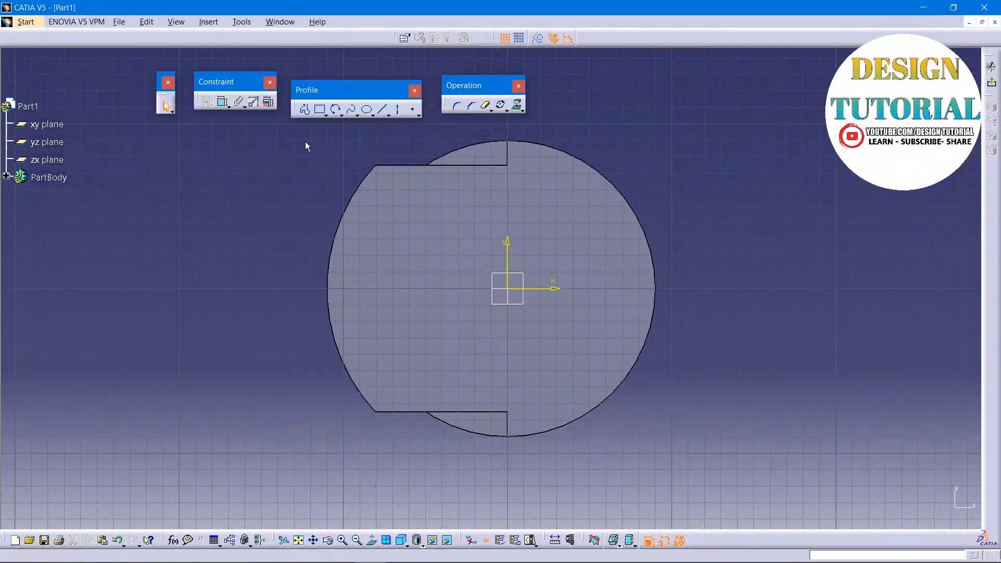
{"action": "left_click", "coordinate": [343, 116]}
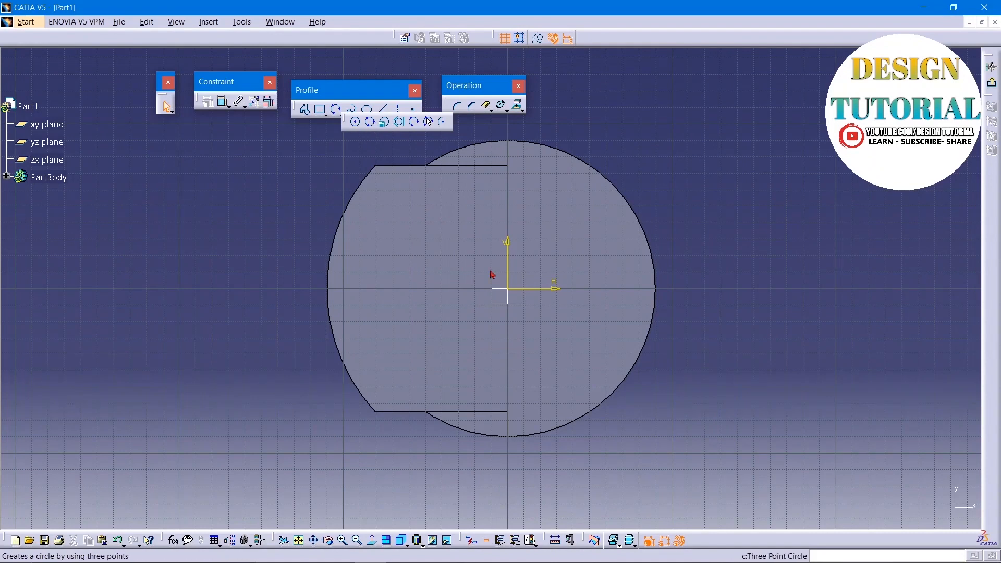
{"action": "left_click", "coordinate": [355, 121]}
{"action": "left_click", "coordinate": [507, 288]}
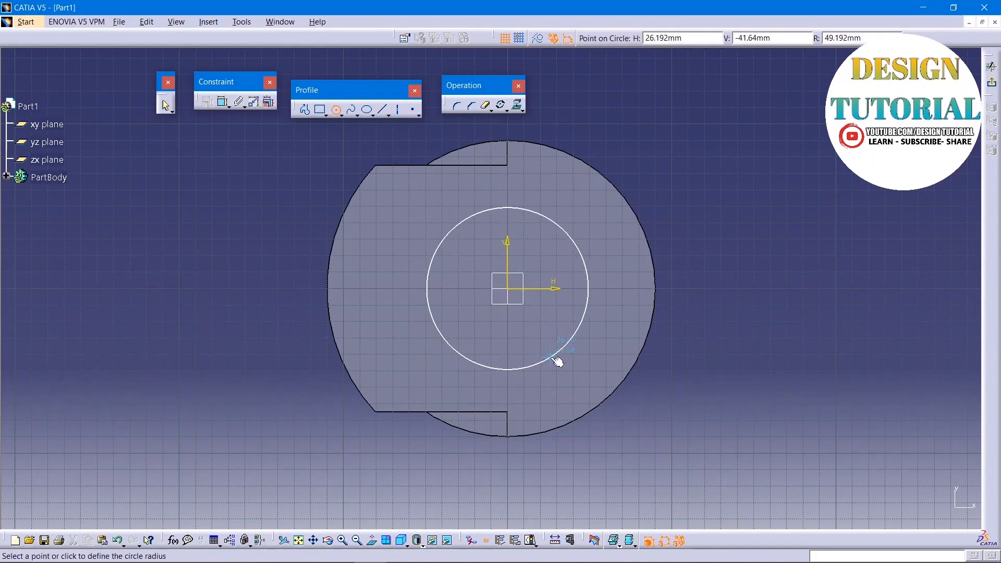
{"action": "left_click", "coordinate": [573, 385]}
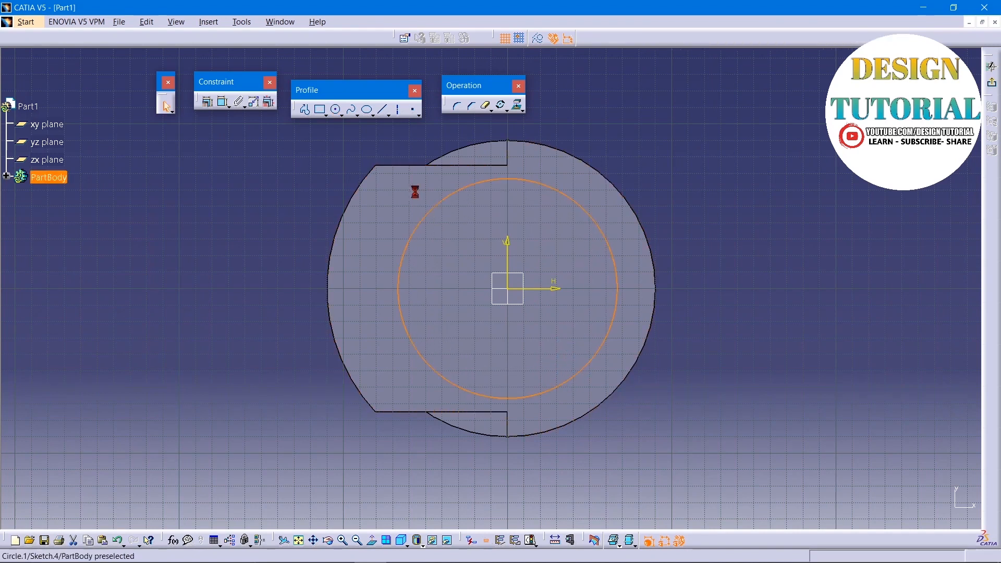
{"action": "left_click", "coordinate": [336, 109]}
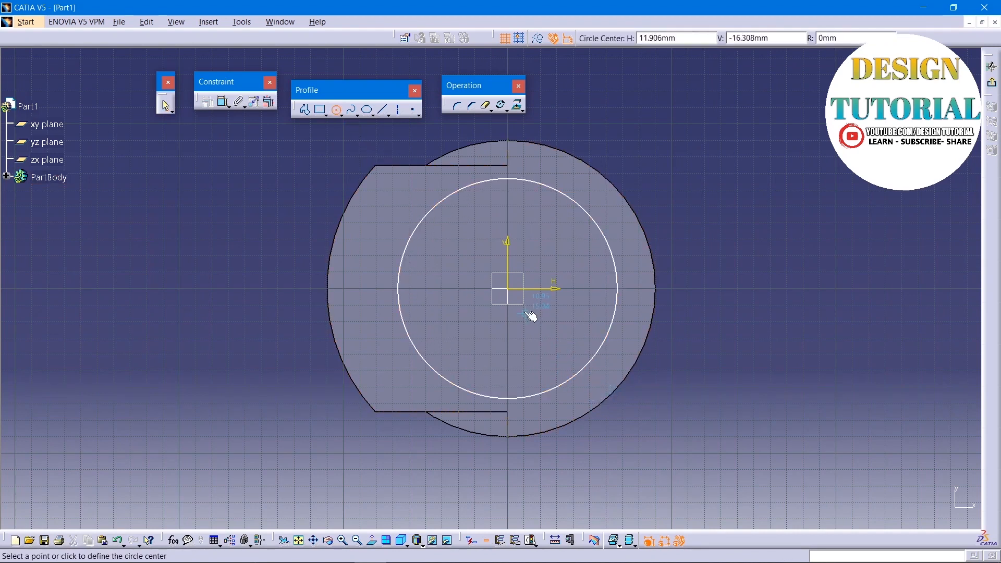
{"action": "left_click", "coordinate": [508, 288]}
{"action": "left_click", "coordinate": [559, 346]}
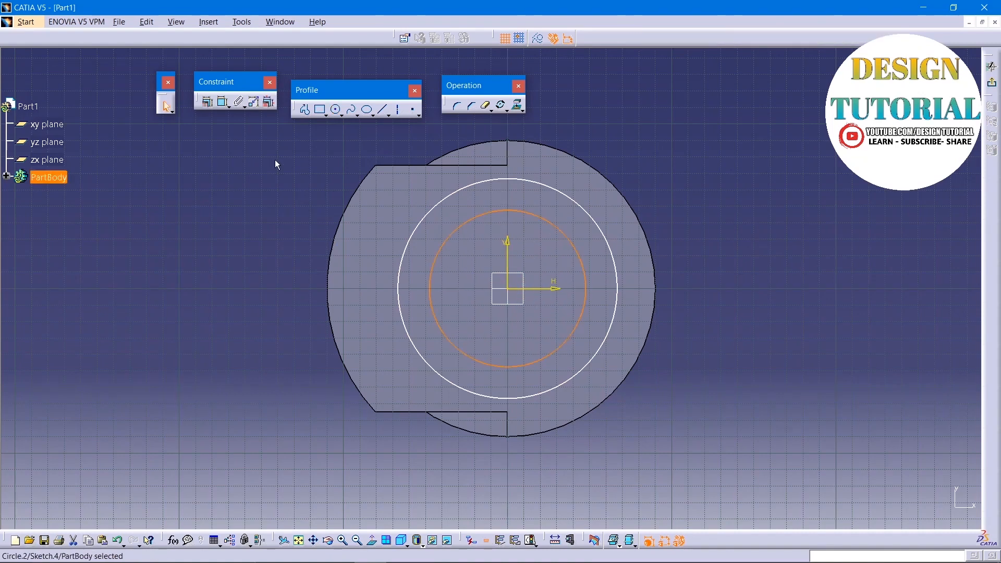
Step: Constrain the inner circle's radius to 40 mm and the outer circle's radius to 60 mm
{"action": "left_click", "coordinate": [223, 102]}
{"action": "double_click", "coordinate": [679, 157]}
{"action": "type", "text": "4"}
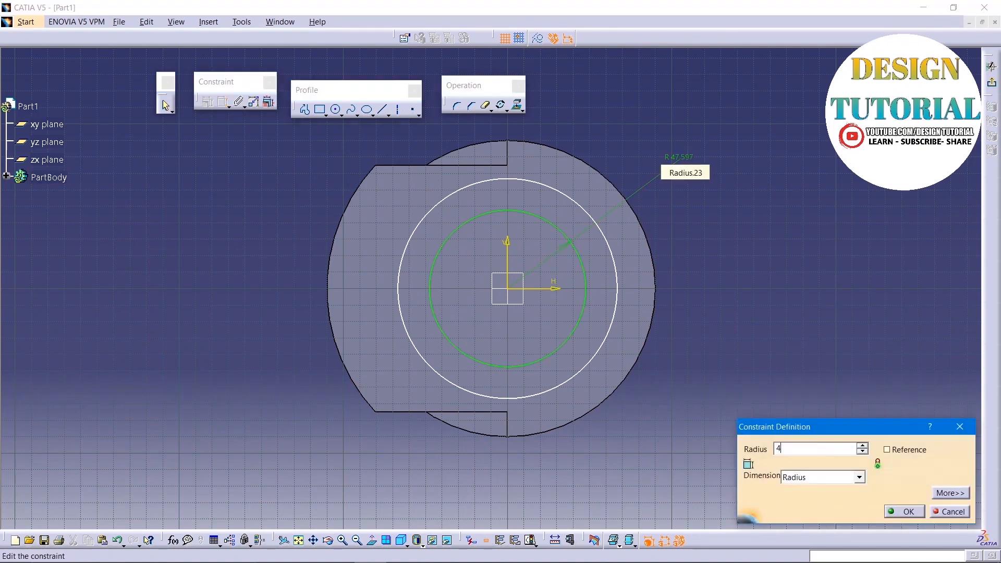
{"action": "type", "text": "0"}
{"action": "key", "text": "Return"}
{"action": "left_click", "coordinate": [552, 189]}
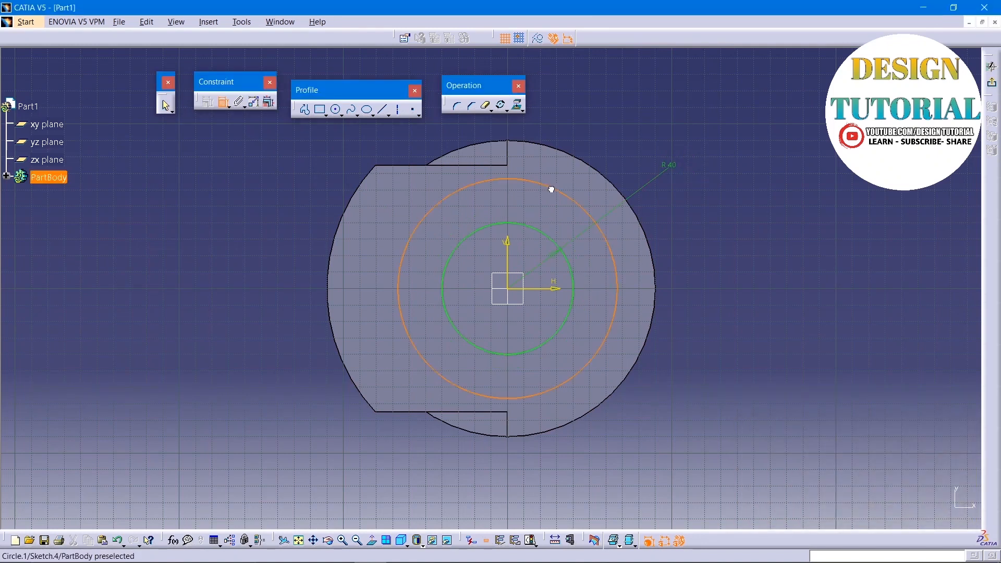
{"action": "double_click", "coordinate": [647, 108]}
{"action": "type", "text": "60mm"}
{"action": "key", "text": "Return"}
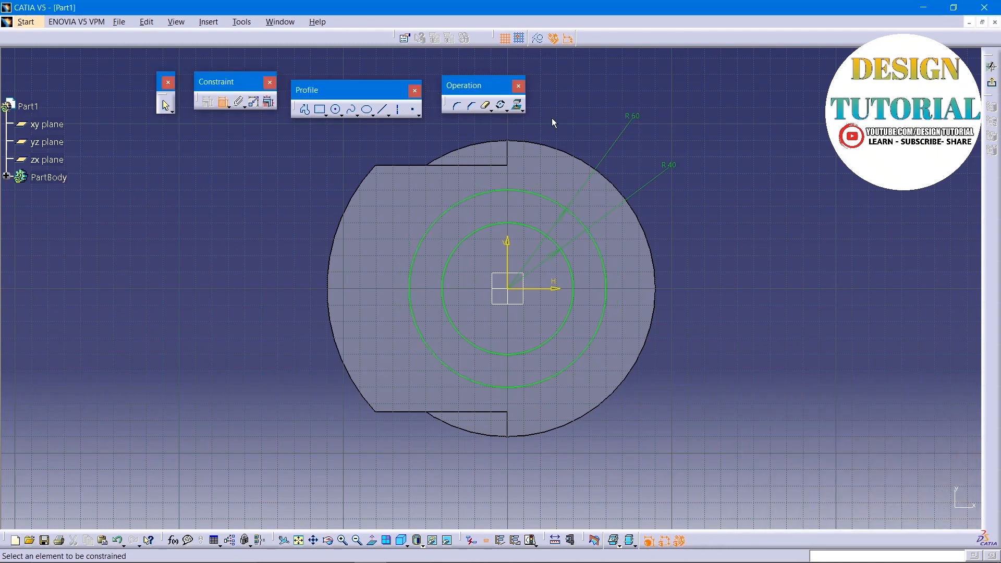
Step: Draw a horizontal axis line from the origin along the positive H direction, extending past the plate's rounded edge
{"action": "left_click", "coordinate": [397, 109]}
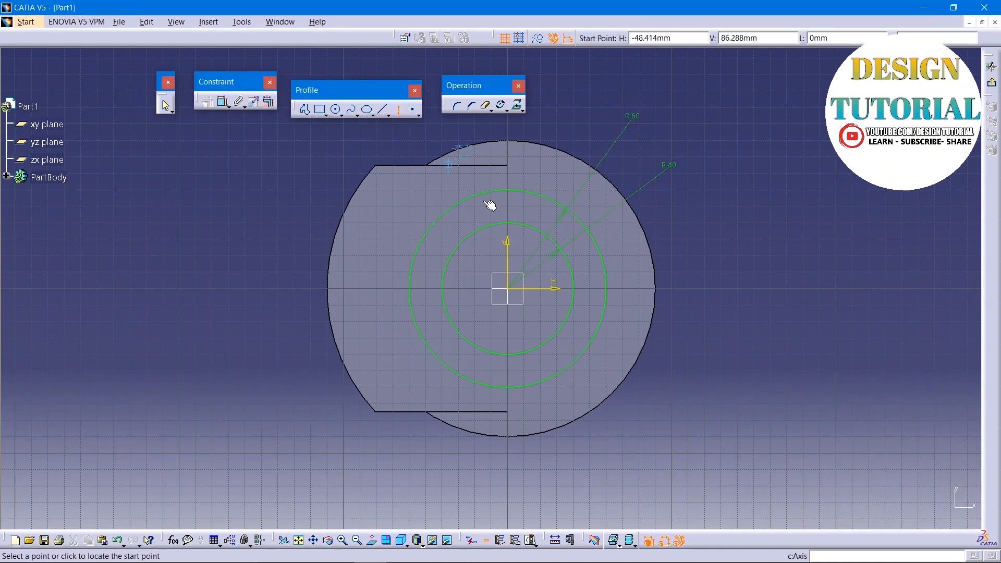
{"action": "left_click", "coordinate": [508, 288]}
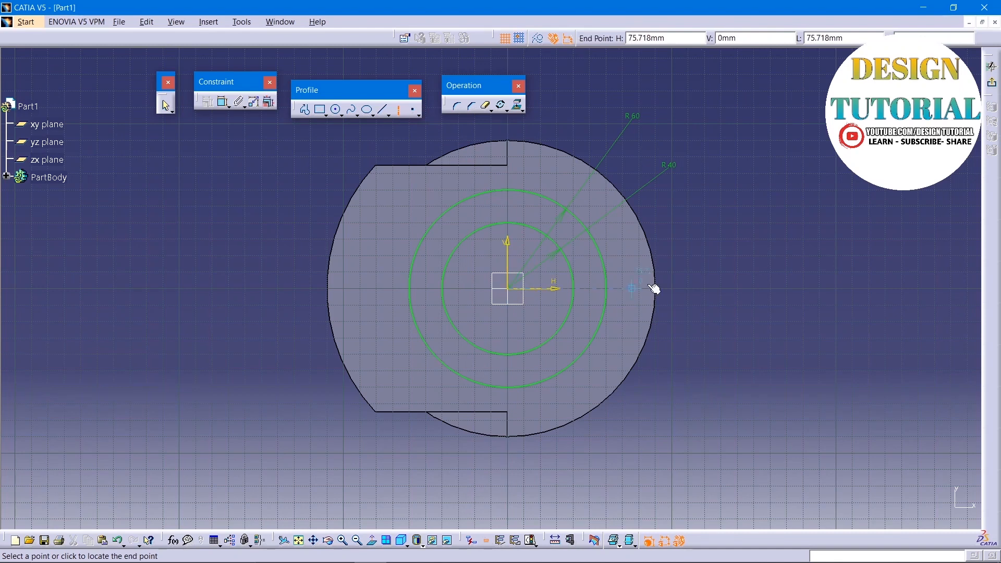
{"action": "left_click", "coordinate": [725, 289]}
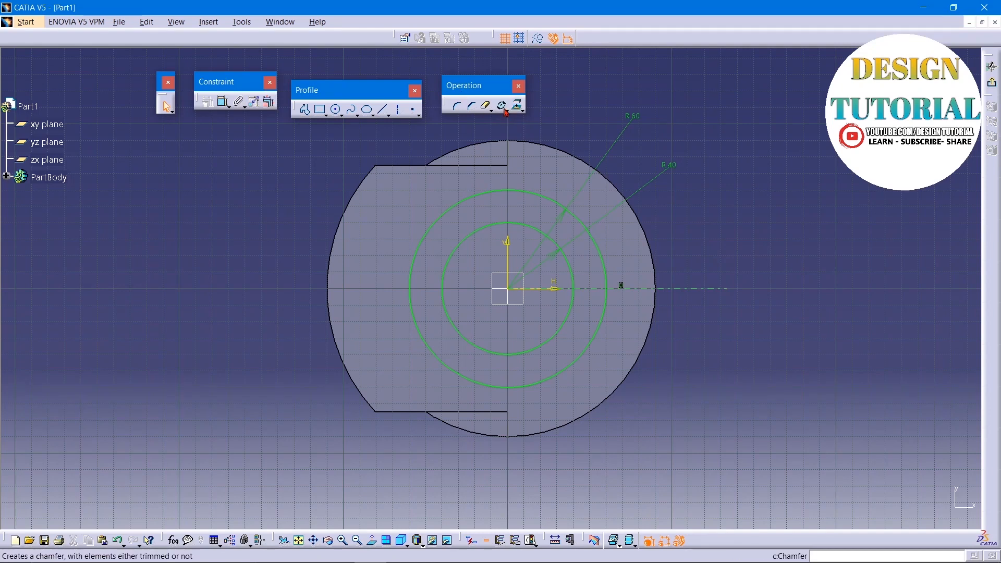
Step: Offset the axis about 25 mm upward, and offset the resulting line about 51 mm downward to place a parallel line below the axis
{"action": "left_click", "coordinate": [505, 110]}
{"action": "left_click", "coordinate": [594, 120]}
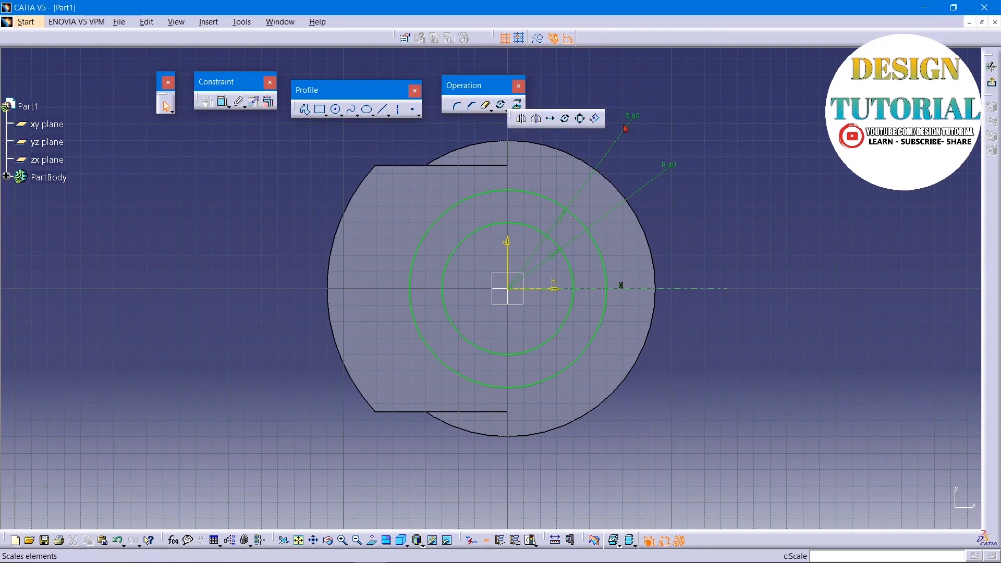
{"action": "left_click", "coordinate": [690, 288]}
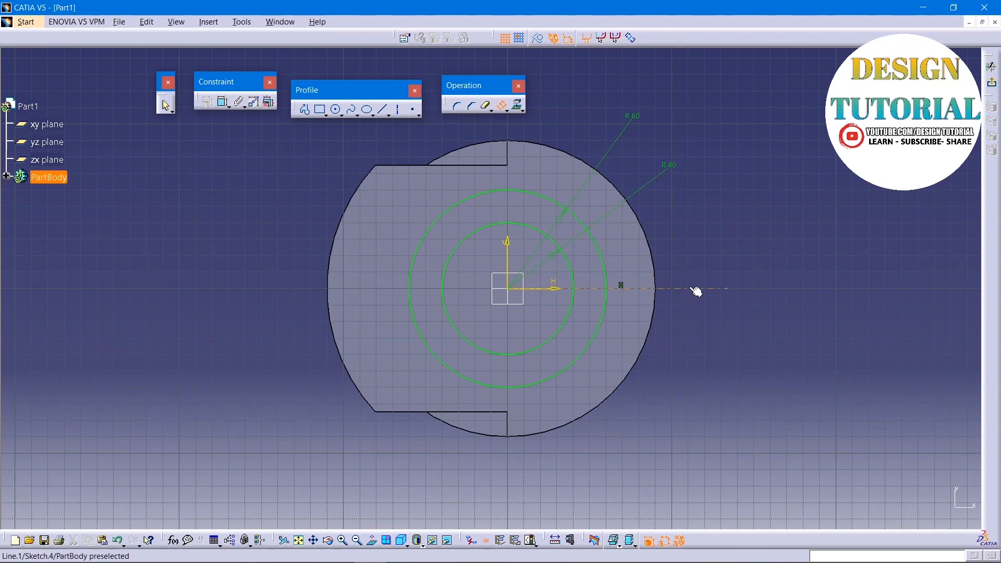
{"action": "left_click", "coordinate": [675, 248]}
{"action": "left_click", "coordinate": [501, 105]}
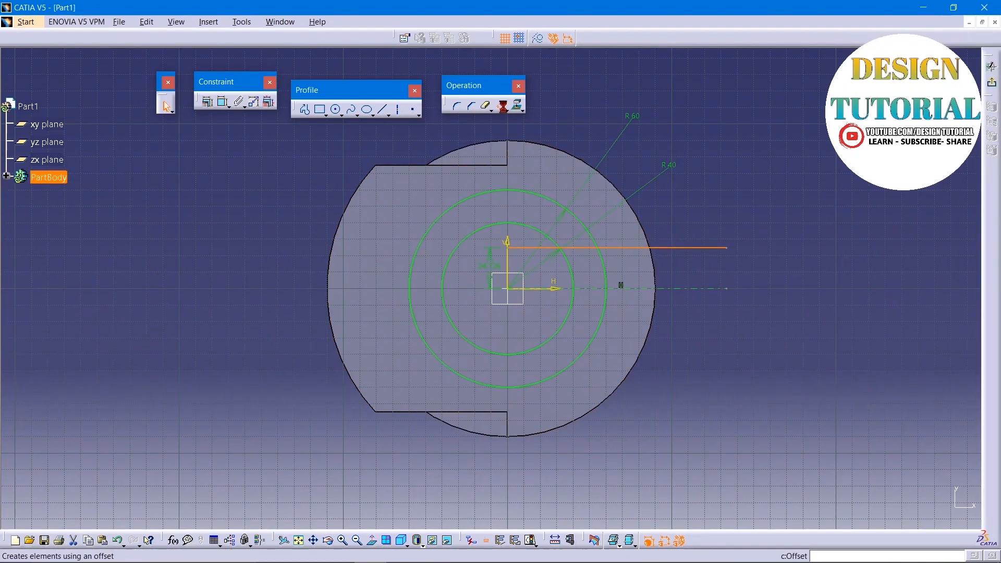
{"action": "left_click", "coordinate": [673, 332]}
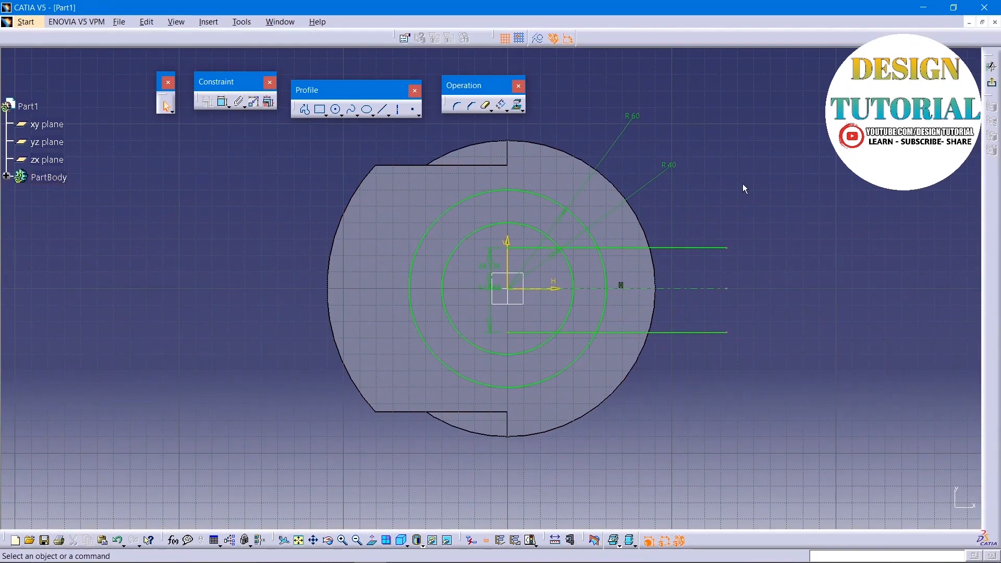
Step: Set the upper line's offset from the axis to 10 mm and the spacing between the two parallel lines to 20 mm
{"action": "middle_click_drag", "start_coordinate": [493, 317], "coordinate": [500, 242], "text": "ctrl"}
{"action": "scroll", "coordinate": [500, 244], "scroll_direction": "up", "scroll_amount": 1}
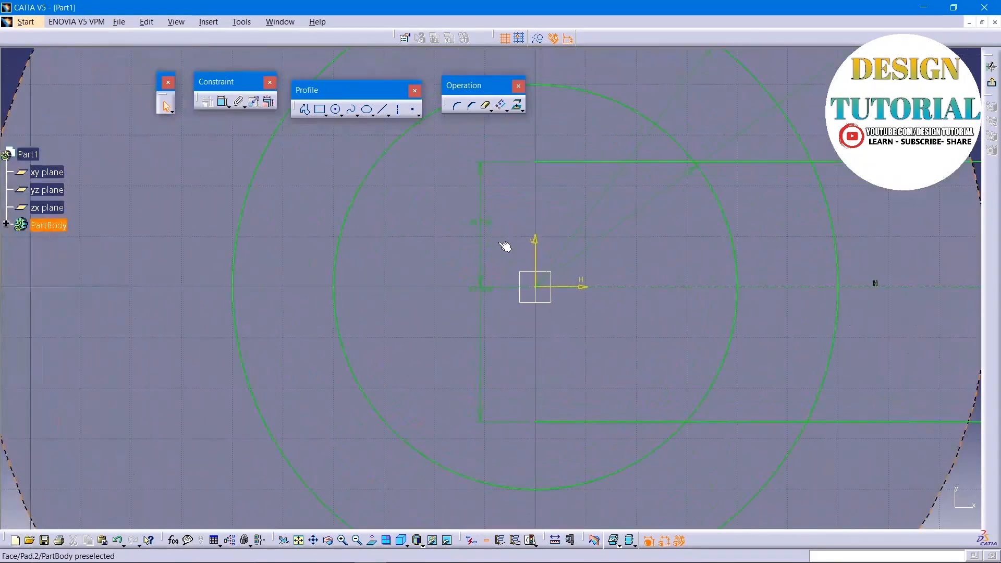
{"action": "double_click", "coordinate": [485, 221]}
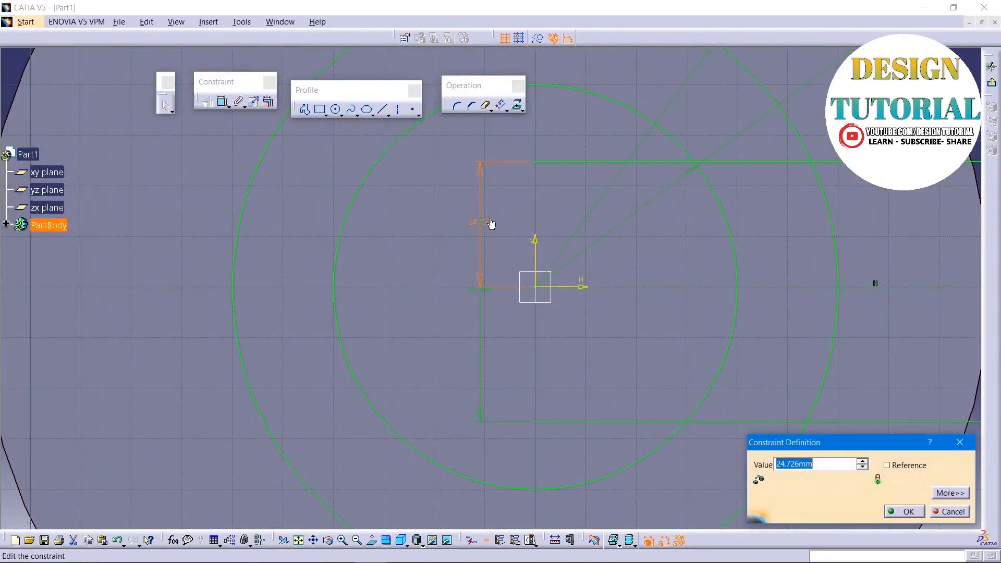
{"action": "type", "text": "10"}
{"action": "key", "text": "Return"}
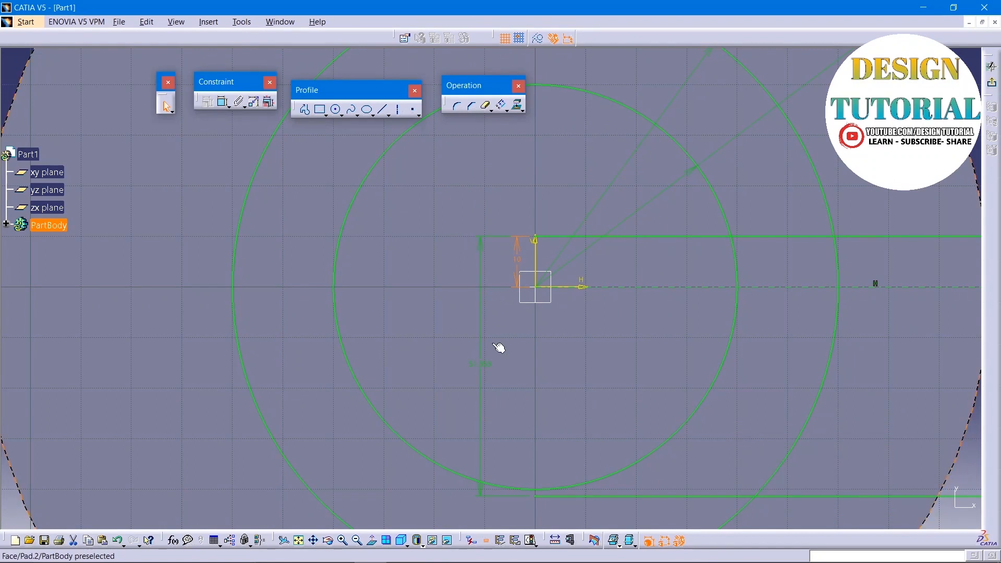
{"action": "double_click", "coordinate": [485, 365]}
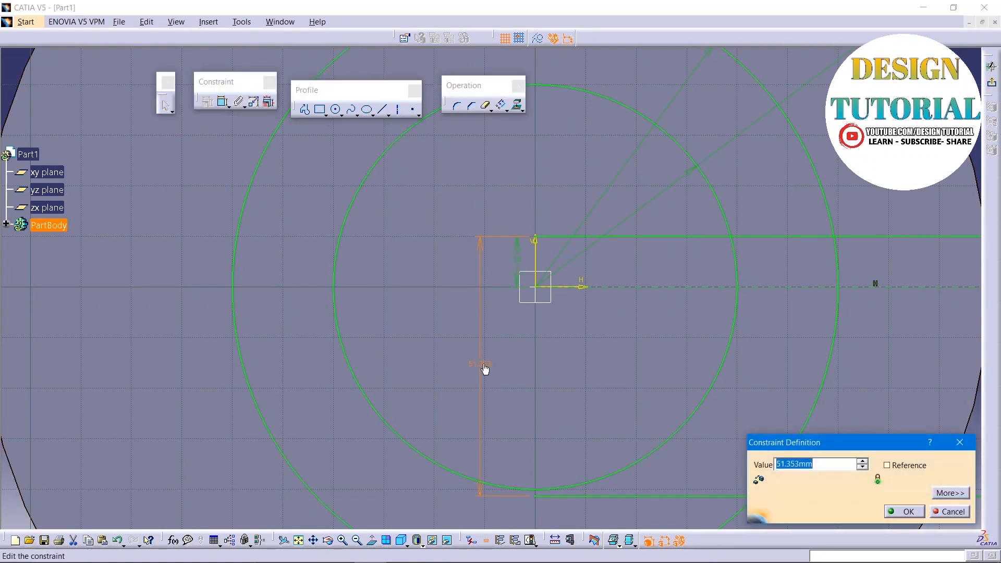
{"action": "type", "text": "20"}
{"action": "key", "text": "Return"}
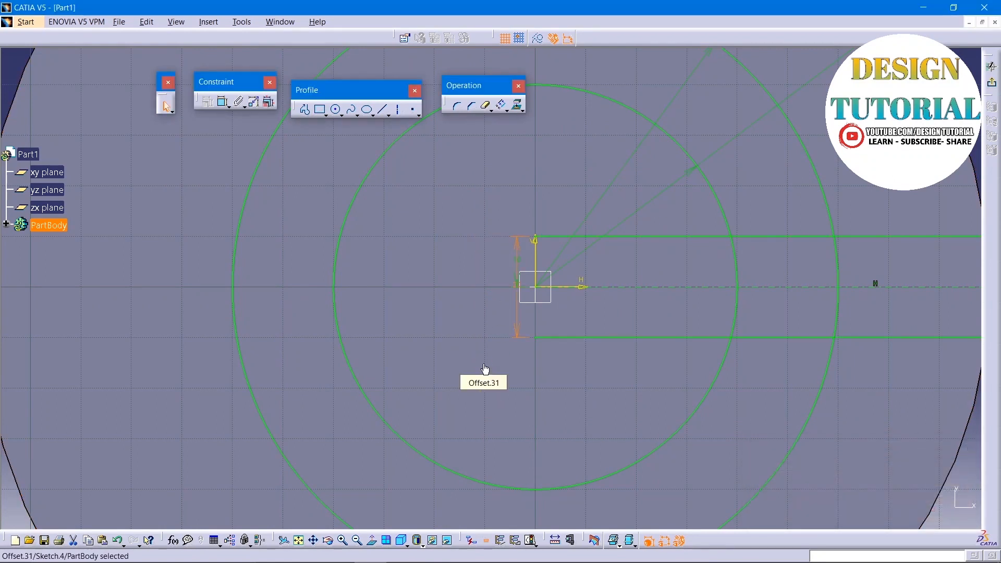
Step: Quick-trim both circles and both parallel lines to leave a closed four-sided profile between the two arcs
{"action": "middle_click_drag", "start_coordinate": [491, 376], "coordinate": [499, 427]}
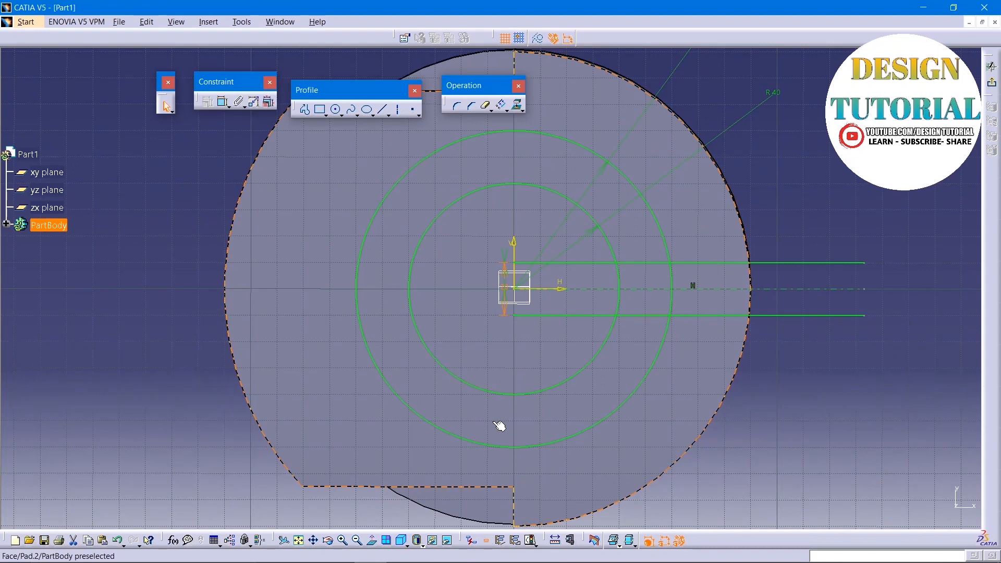
{"action": "left_click", "coordinate": [485, 105]}
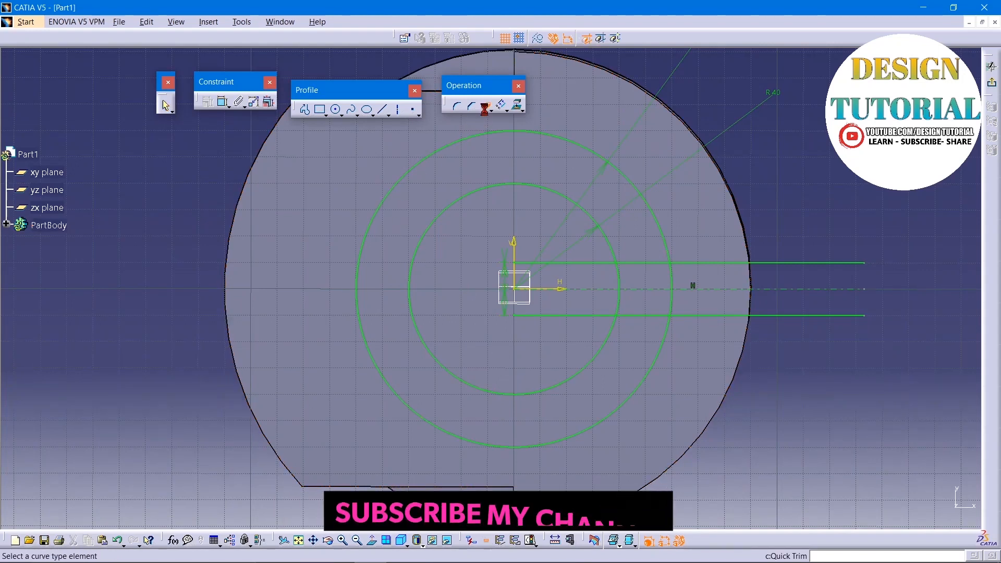
{"action": "left_click", "coordinate": [532, 186]}
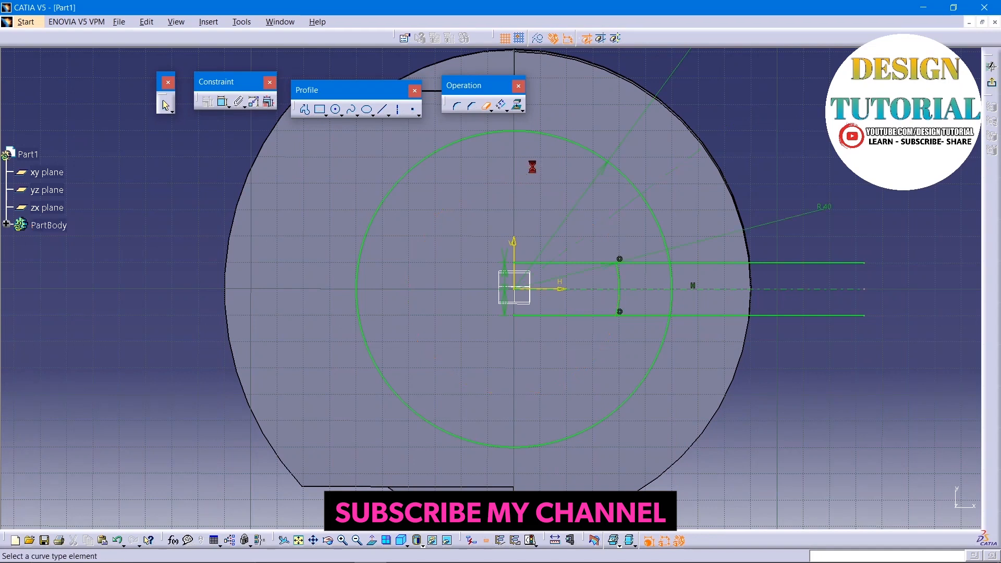
{"action": "left_click", "coordinate": [553, 137]}
{"action": "left_click", "coordinate": [588, 262]}
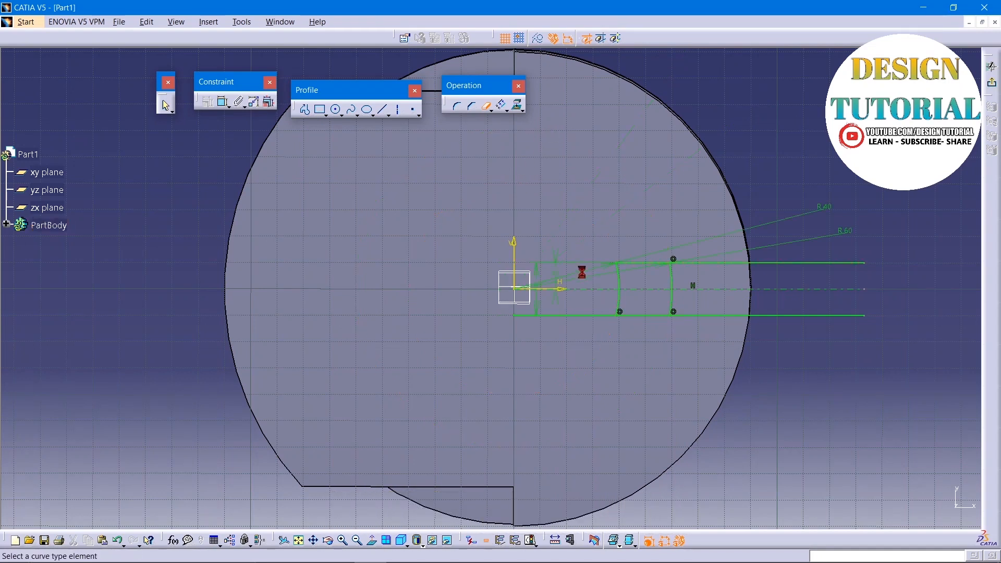
{"action": "left_click", "coordinate": [587, 315]}
{"action": "left_click", "coordinate": [726, 315]}
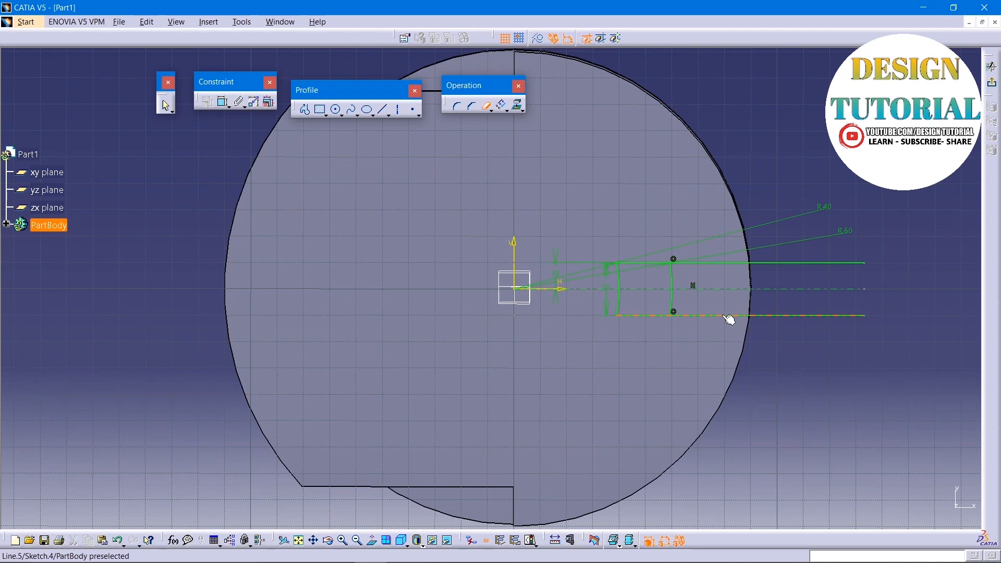
{"action": "left_click", "coordinate": [724, 263]}
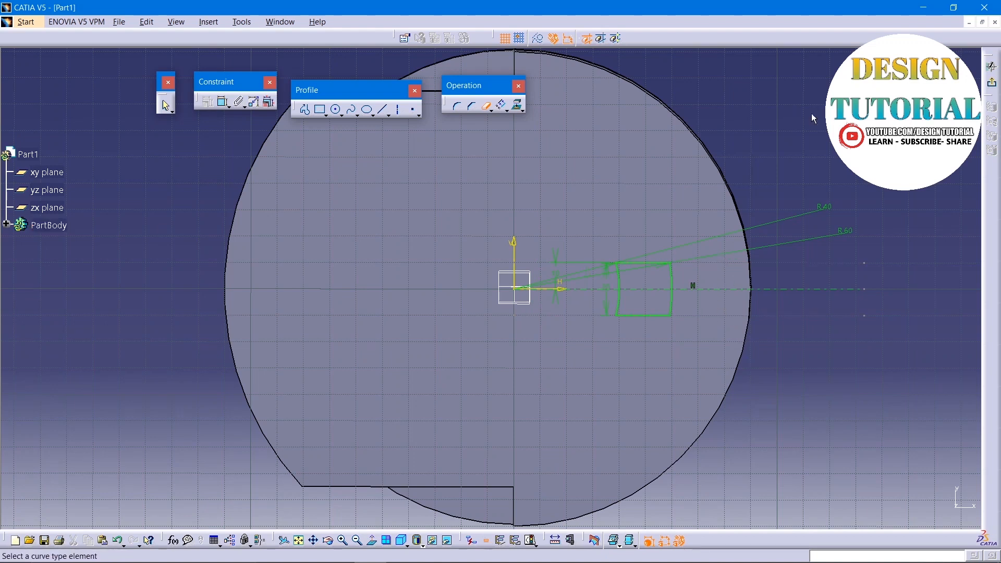
{"action": "left_click", "coordinate": [165, 106]}
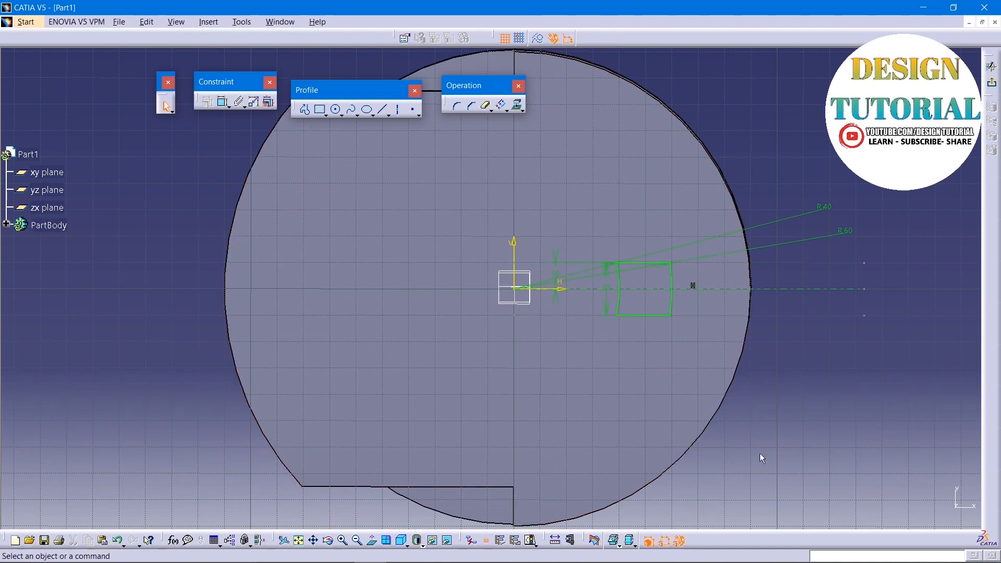
{"action": "left_click", "coordinate": [646, 315]}
{"action": "left_click", "coordinate": [672, 308], "text": "ctrl"}
{"action": "left_click", "coordinate": [621, 309], "text": "ctrl"}
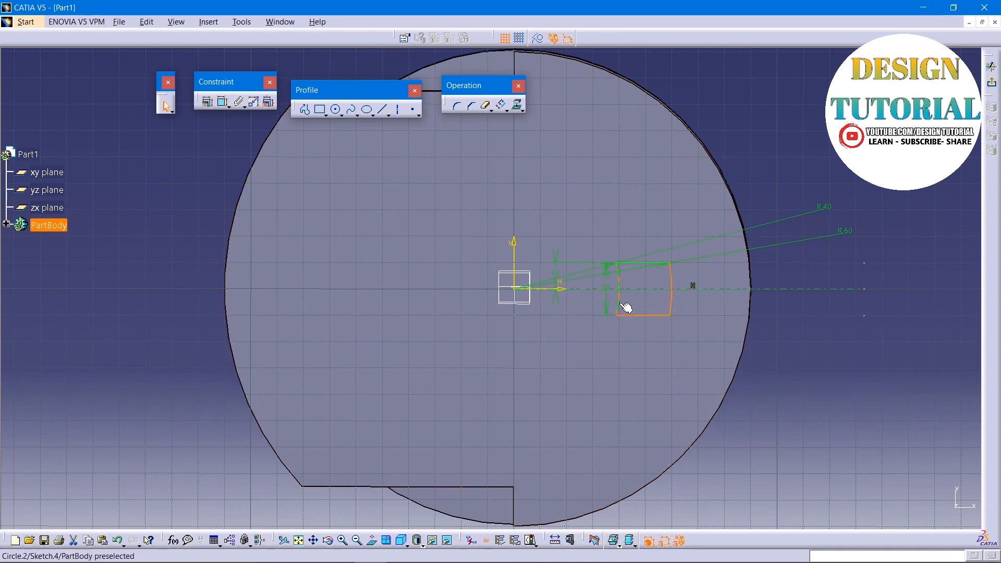
{"action": "left_click", "coordinate": [646, 263], "text": "ctrl"}
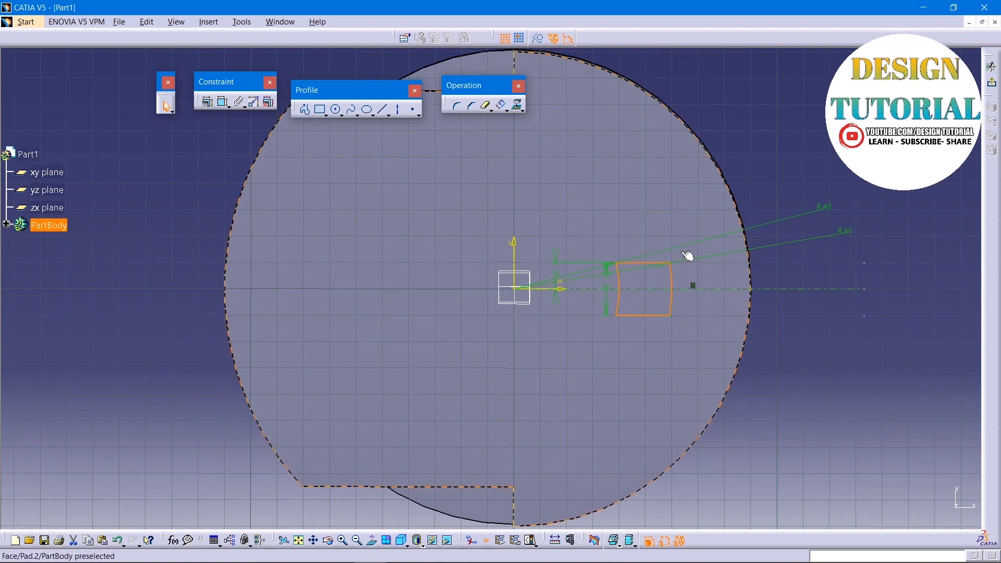
{"action": "left_click", "coordinate": [777, 156]}
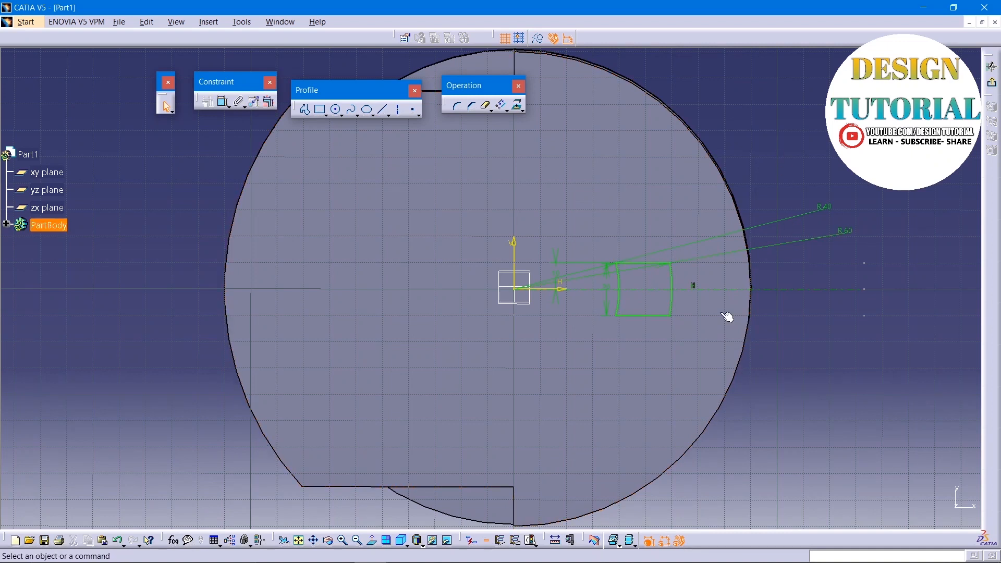
Step: Constrain the lower and upper straight edges of the closed profile to be horizontal
{"action": "left_click", "coordinate": [637, 315]}
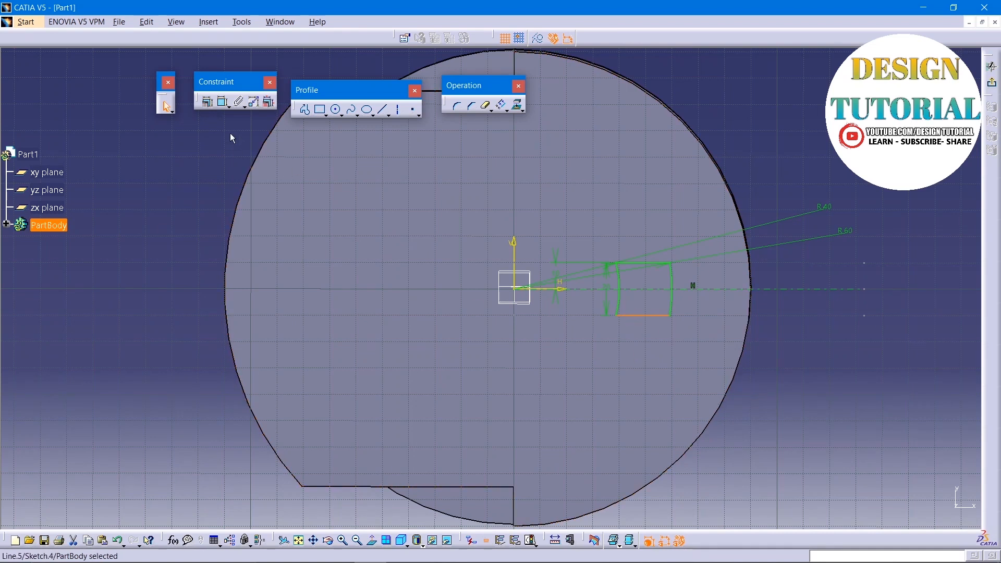
{"action": "left_click", "coordinate": [206, 102]}
{"action": "left_click", "coordinate": [781, 309]}
{"action": "left_click", "coordinate": [772, 359]}
{"action": "left_click", "coordinate": [644, 263]}
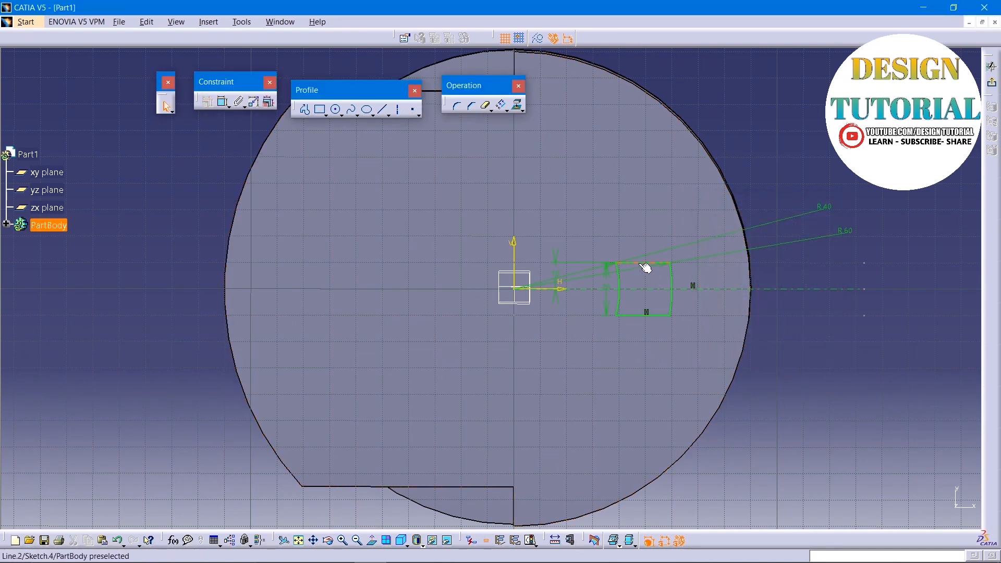
{"action": "left_click", "coordinate": [207, 101]}
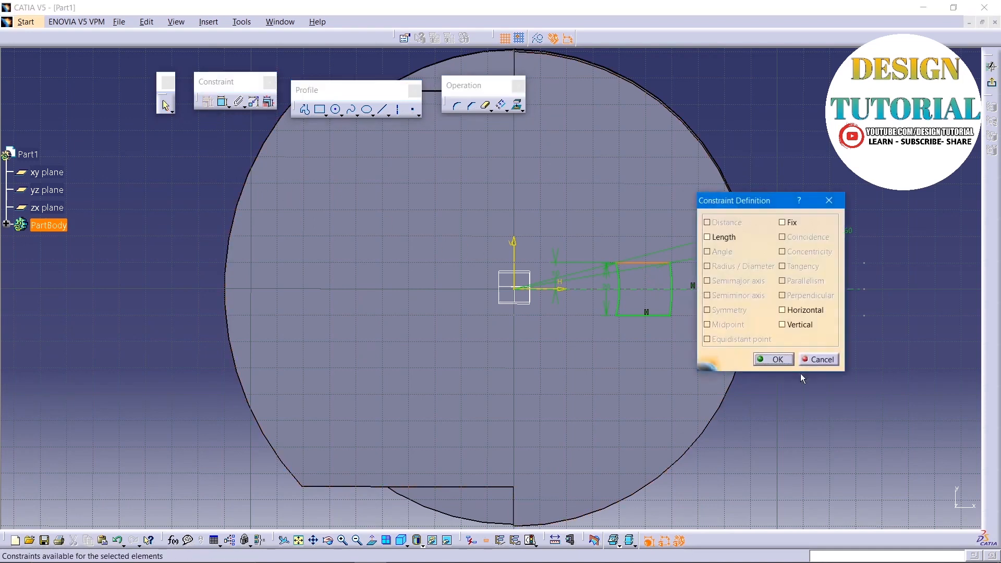
{"action": "left_click", "coordinate": [802, 310]}
{"action": "left_click", "coordinate": [775, 360]}
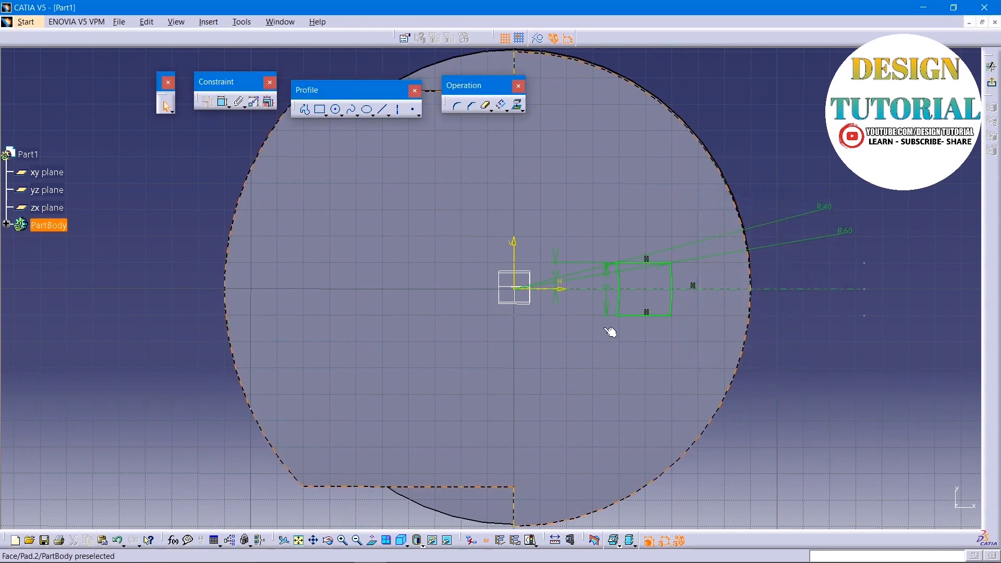
Step: Rotate the four-sided profile about the origin in duplicate mode, creating three instances at 90 degree spacing
{"action": "left_click", "coordinate": [654, 316]}
{"action": "left_click", "coordinate": [671, 302], "text": "ctrl"}
{"action": "left_click", "coordinate": [617, 297], "text": "ctrl"}
{"action": "left_click", "coordinate": [644, 263], "text": "ctrl"}
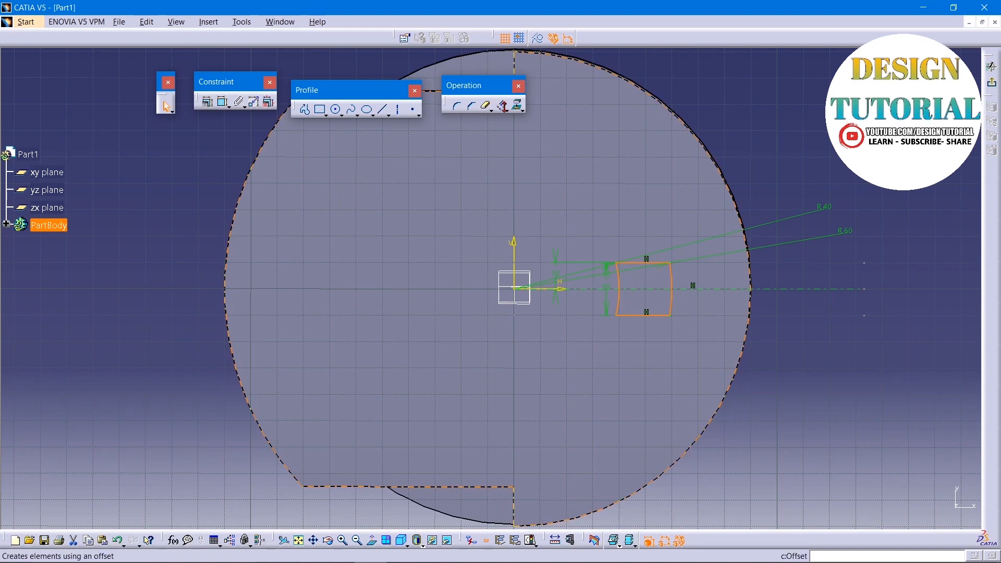
{"action": "left_click", "coordinate": [509, 112]}
{"action": "left_click", "coordinate": [567, 117]}
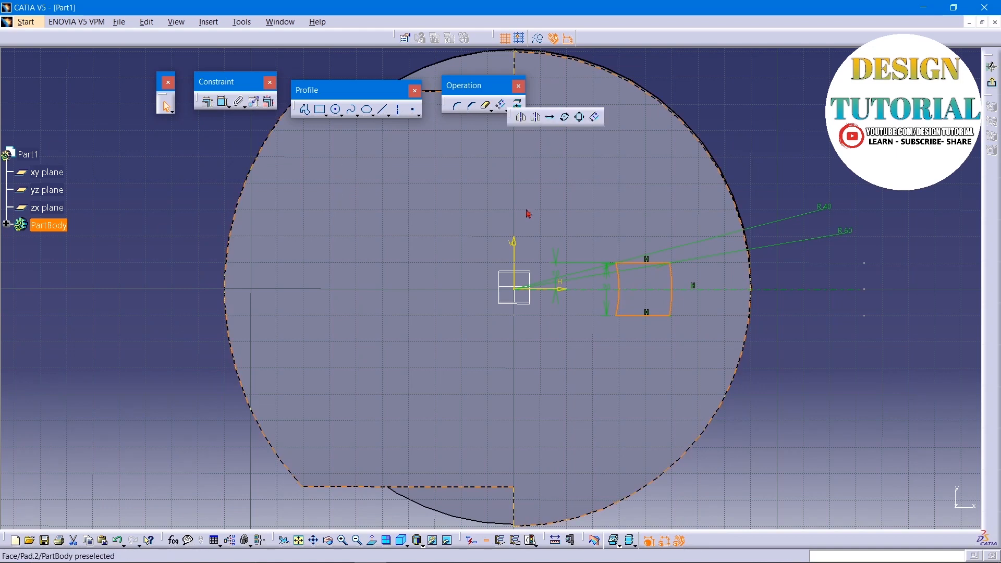
{"action": "left_click", "coordinate": [518, 290]}
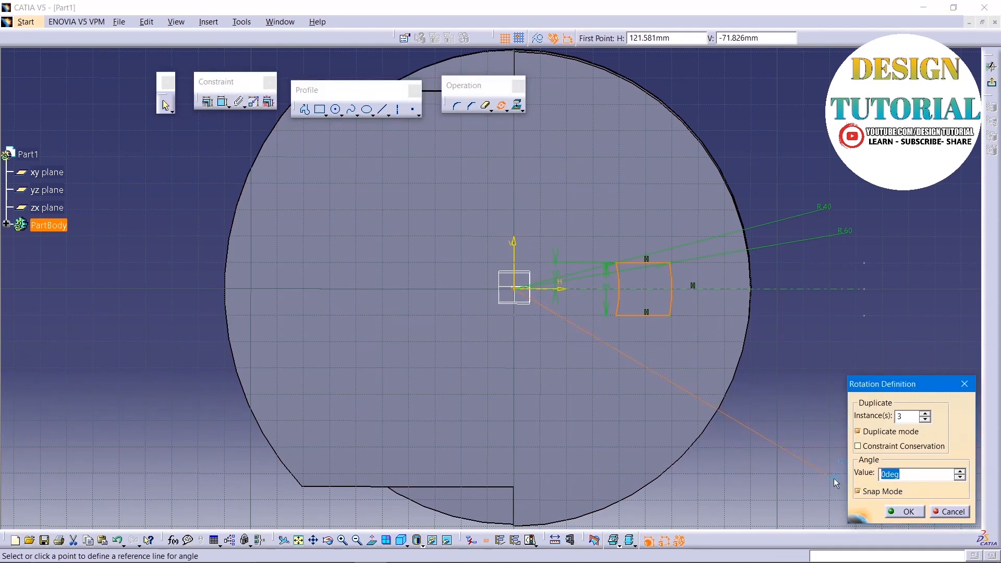
{"action": "type", "text": "90"}
{"action": "left_click", "coordinate": [925, 419]}
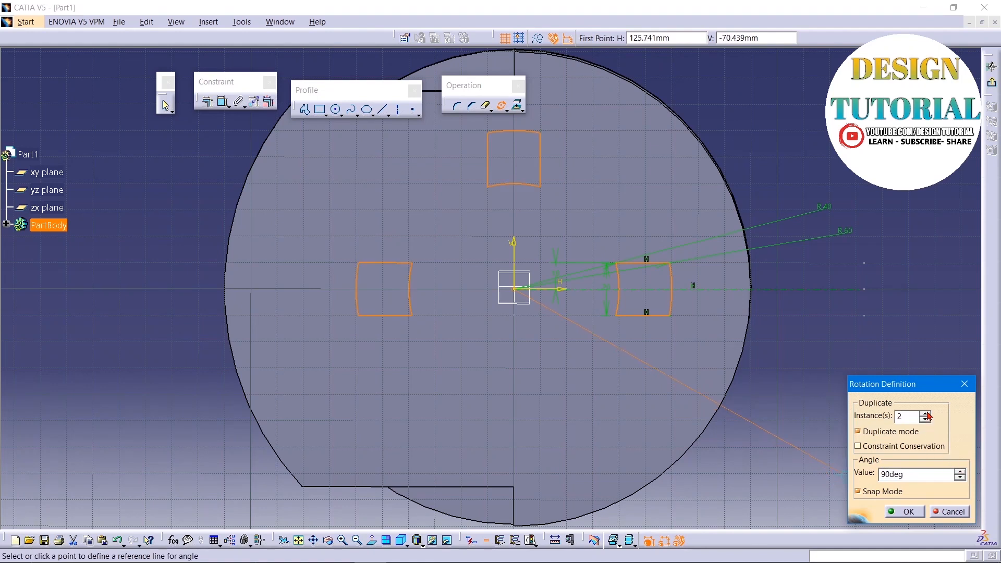
{"action": "left_click", "coordinate": [907, 511]}
Step: Leave the sketch and pad the four rotated profiles to a length of 40 mm
{"action": "left_click", "coordinate": [991, 67]}
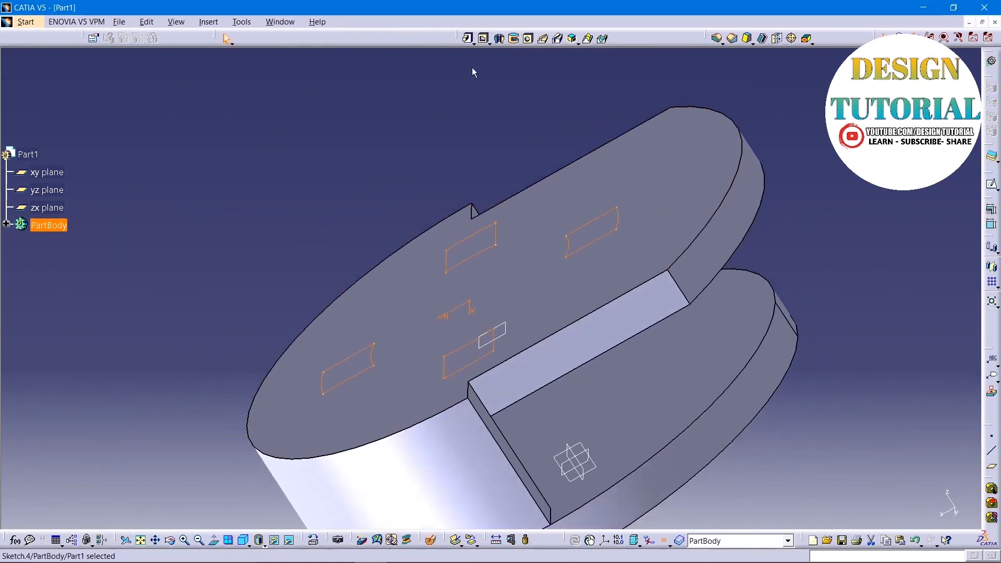
{"action": "left_click", "coordinate": [468, 38]}
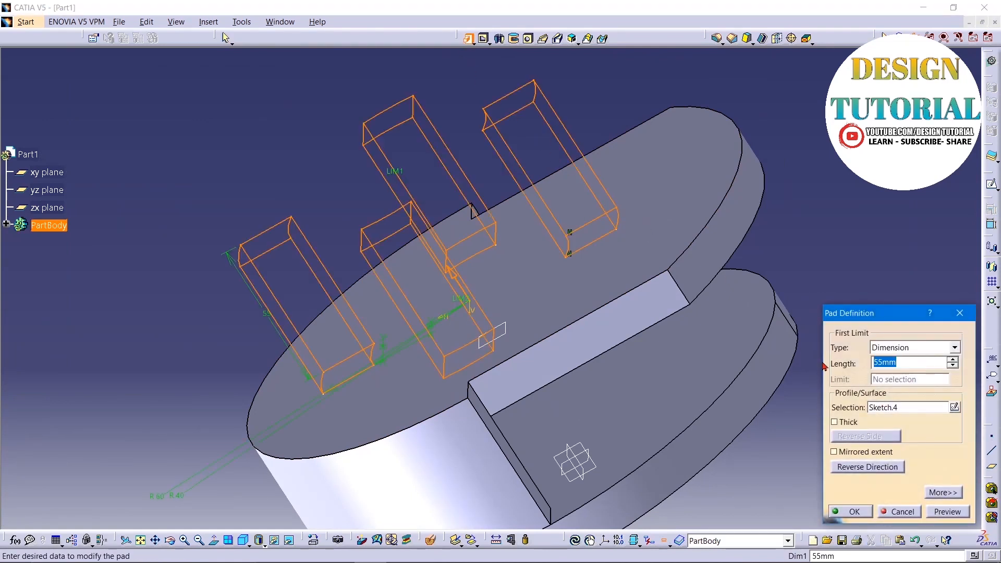
{"action": "left_click", "coordinate": [855, 256]}
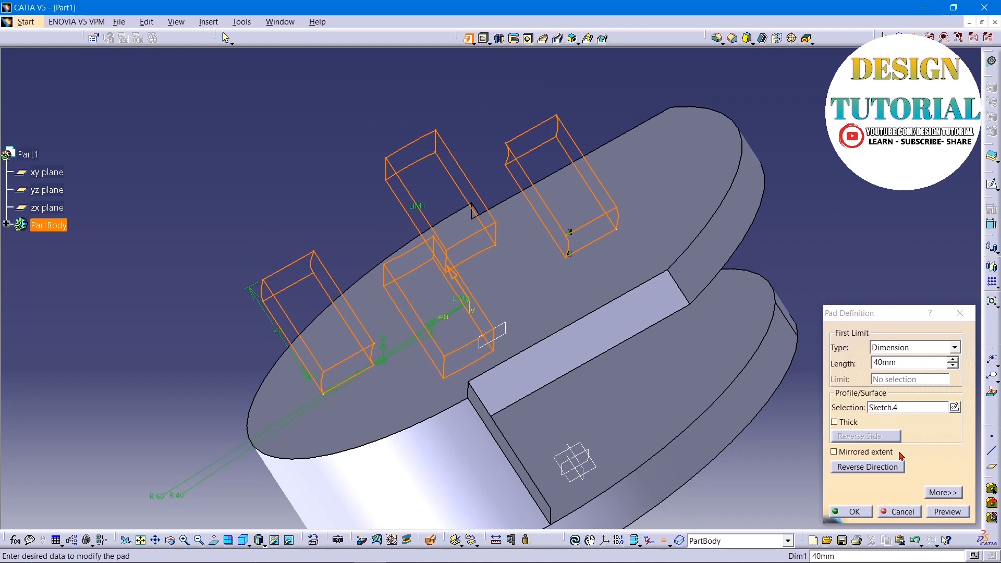
{"action": "left_click", "coordinate": [947, 511]}
{"action": "left_click", "coordinate": [850, 511]}
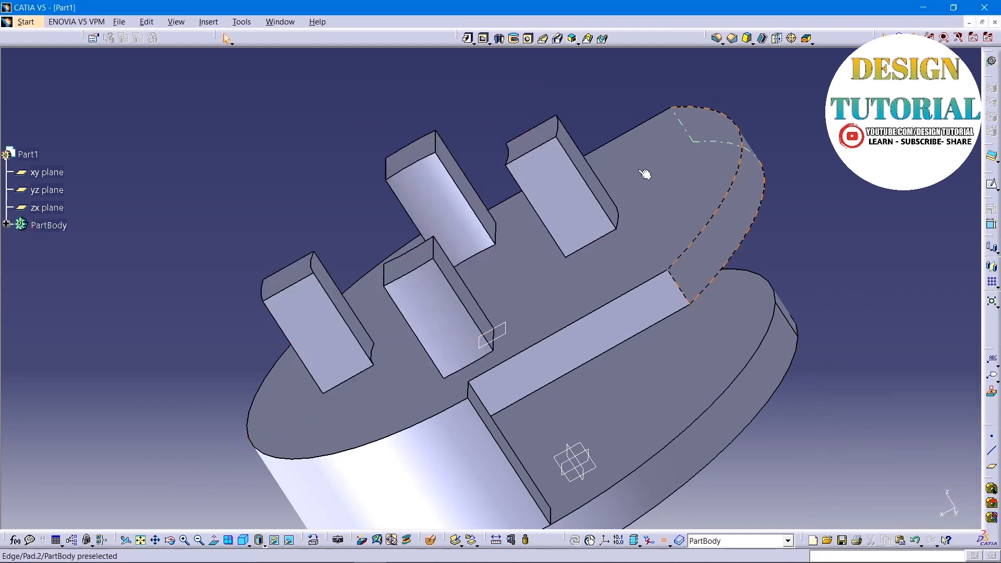
Step: Sketch two concentric circles centred on the origin, about 60 mm and 45 mm in radius, on the end face of one block
{"action": "middle_click_drag", "start_coordinate": [348, 214], "coordinate": [390, 287]}
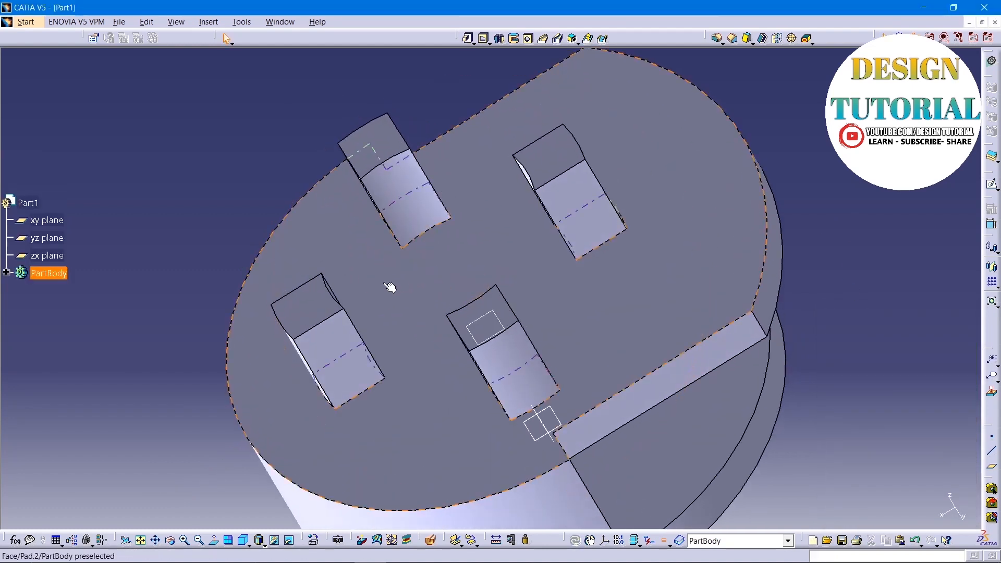
{"action": "left_click", "coordinate": [326, 301]}
{"action": "left_click", "coordinate": [991, 184]}
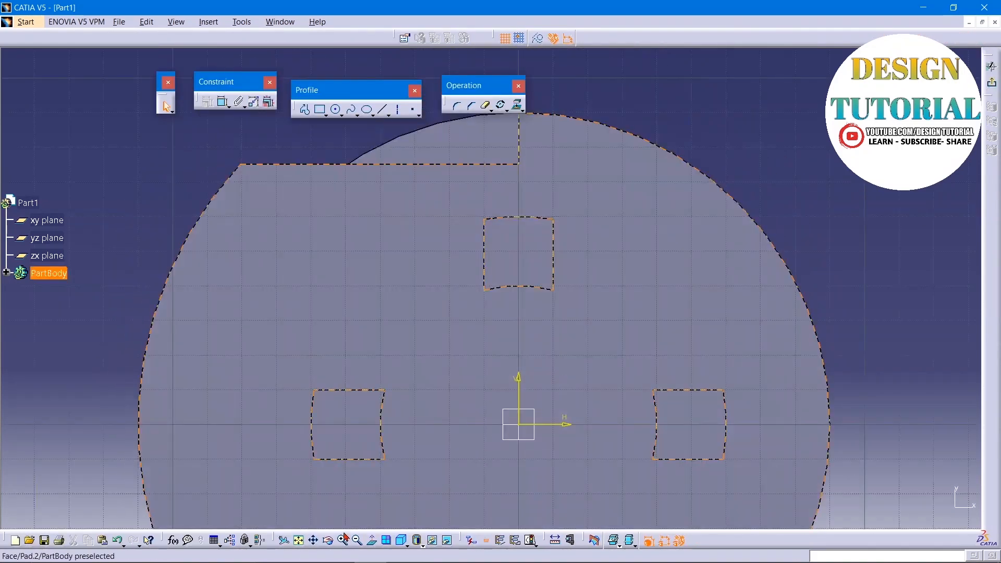
{"action": "left_click", "coordinate": [298, 539]}
{"action": "mouse_move", "coordinate": [476, 277]}
{"action": "middle_mouse_down"}
{"action": "mouse_move", "coordinate": [480, 290]}
{"action": "mouse_move", "coordinate": [479, 250]}
{"action": "middle_mouse_up"}
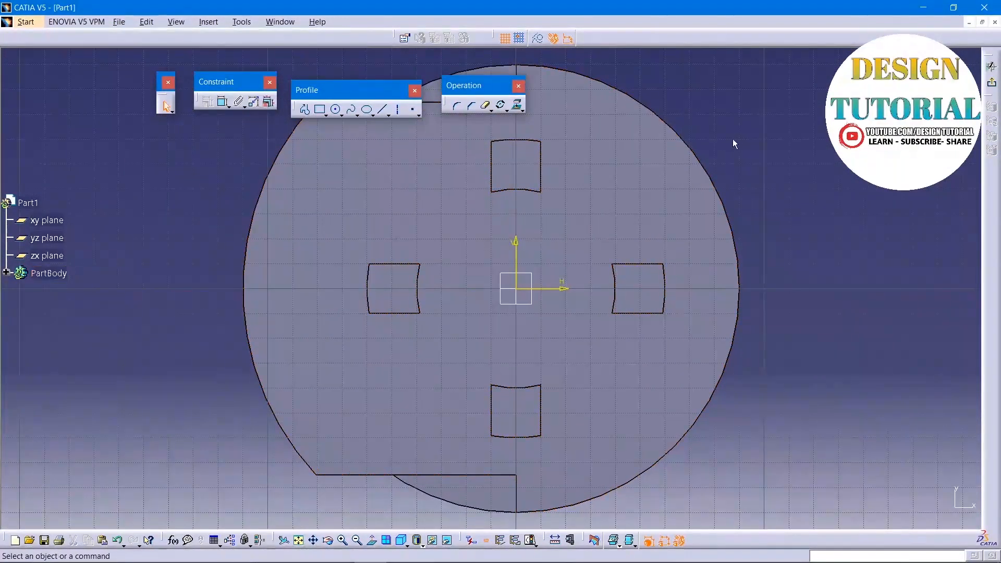
{"action": "left_click", "coordinate": [335, 109]}
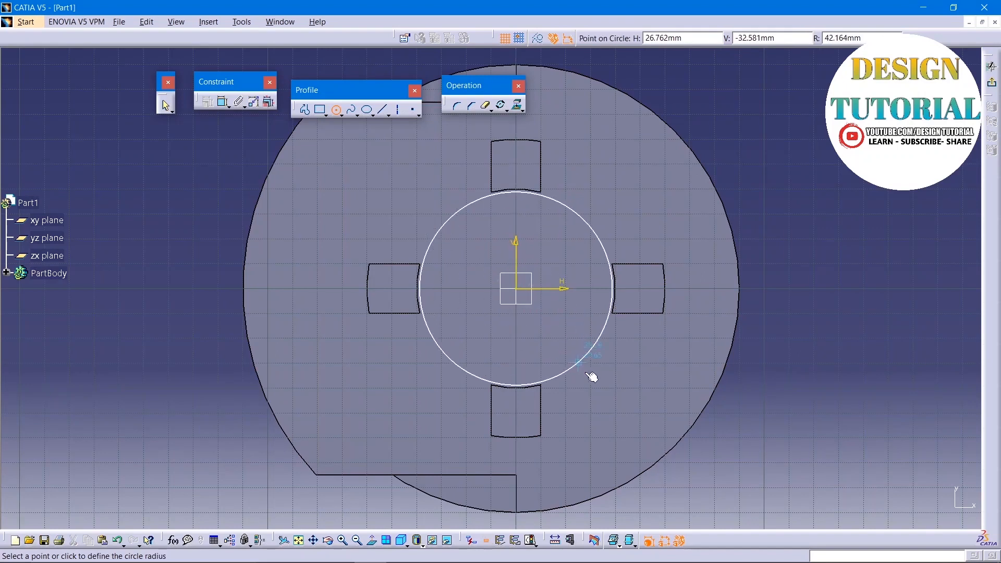
{"action": "left_click", "coordinate": [616, 409]}
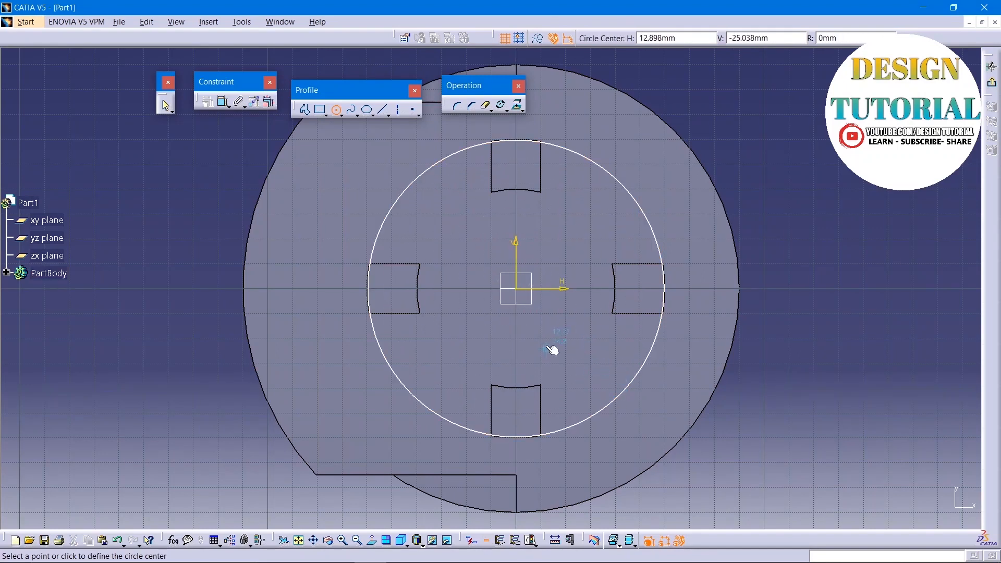
{"action": "left_click", "coordinate": [515, 289]}
{"action": "left_click", "coordinate": [593, 376]}
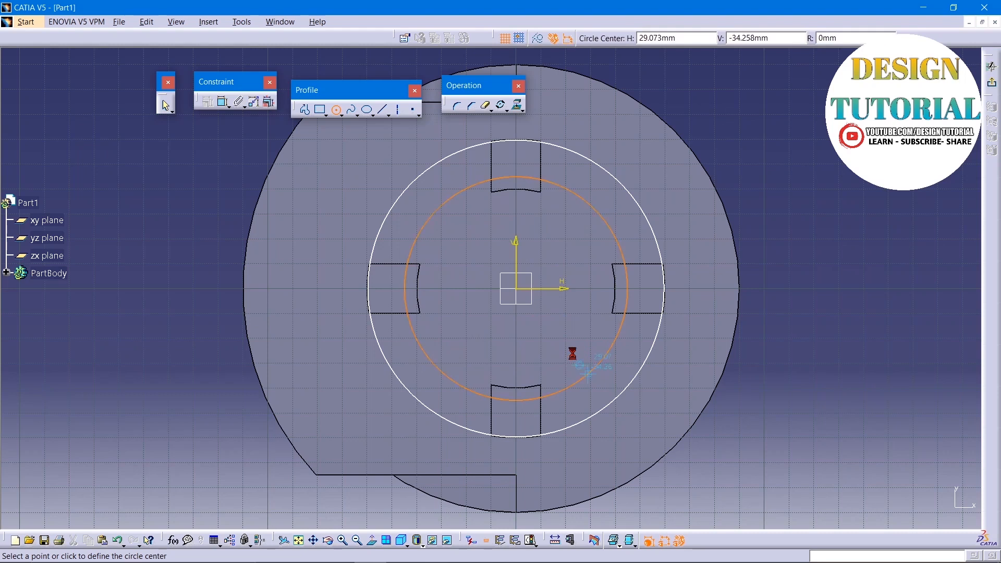
Step: Dimension the outer circle's radius and set it to 60 mm
{"action": "left_click", "coordinate": [223, 102]}
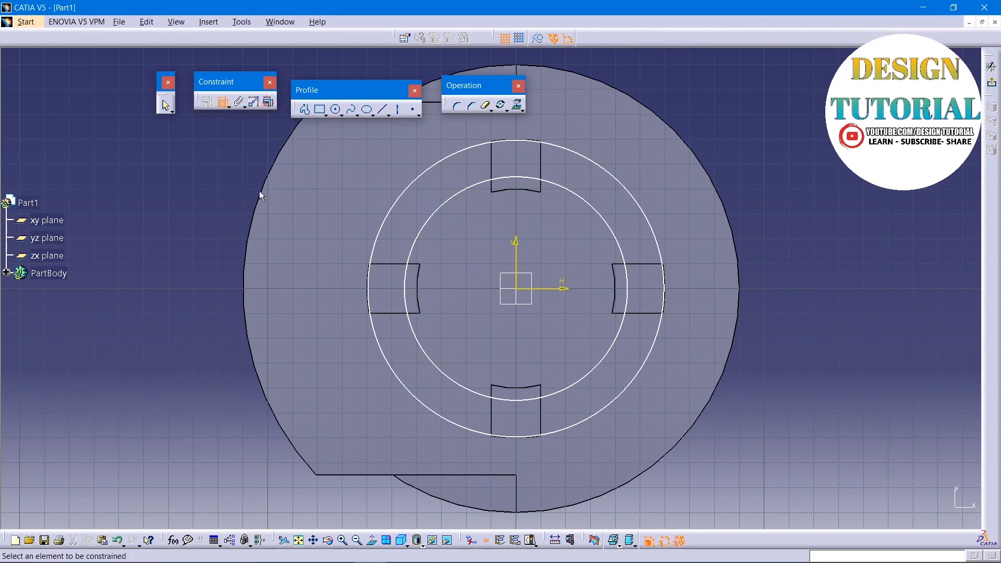
{"action": "left_click", "coordinate": [396, 217]}
{"action": "left_click", "coordinate": [198, 161]}
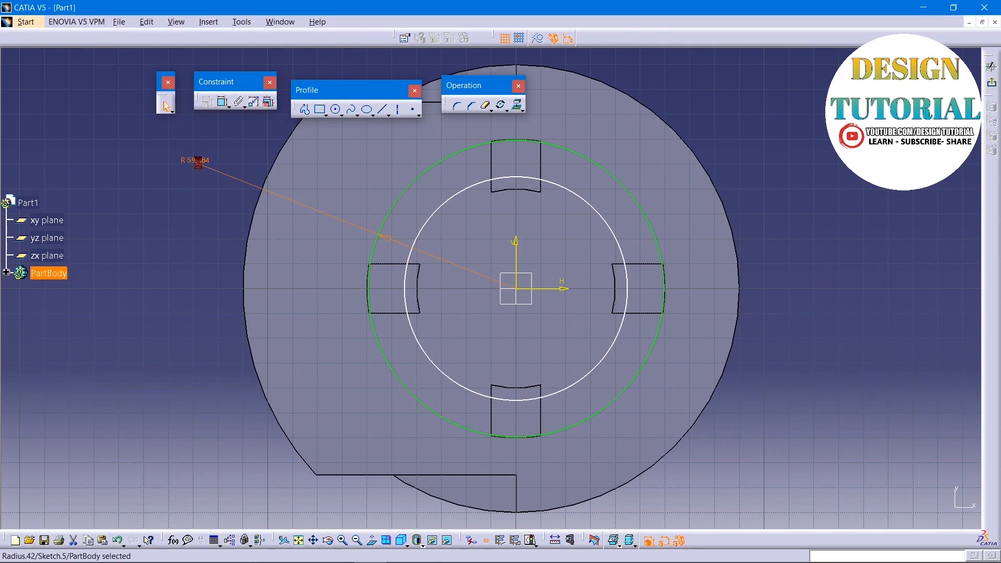
{"action": "double_click", "coordinate": [199, 164]}
{"action": "type", "text": "60"}
{"action": "key", "text": "Return"}
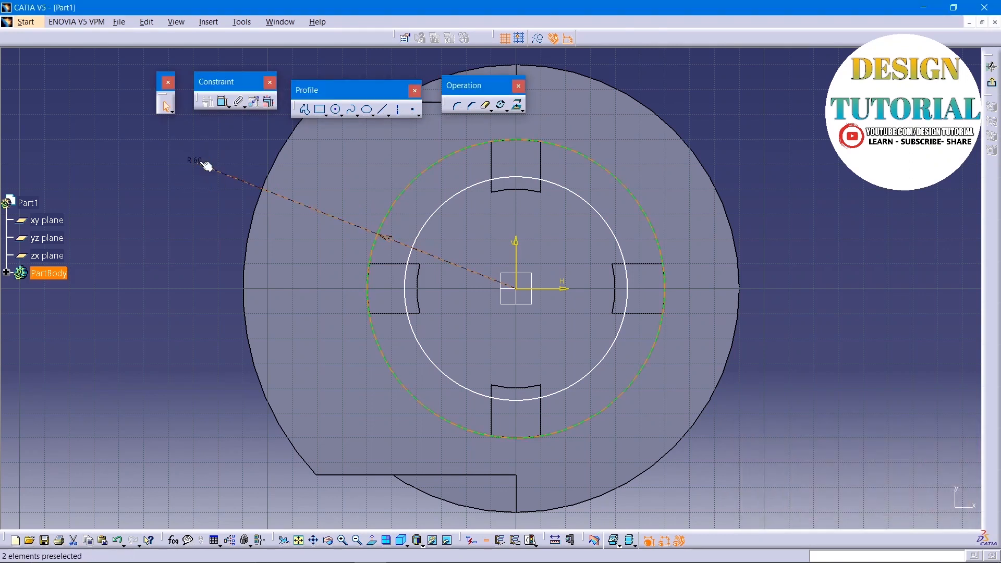
Step: Dimension the inner circle's radius and set it to 40 mm
{"action": "left_click", "coordinate": [223, 101]}
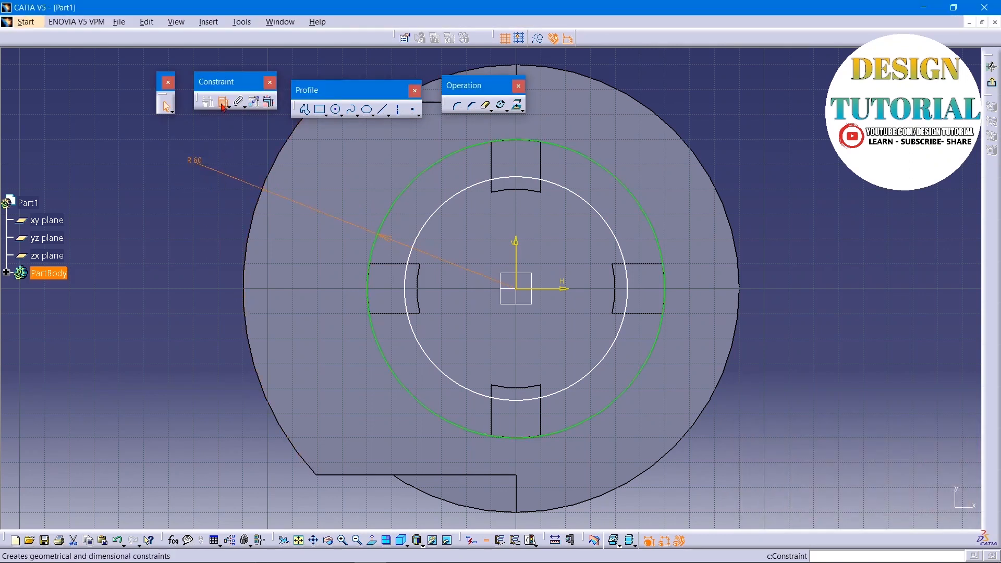
{"action": "left_click", "coordinate": [405, 298]}
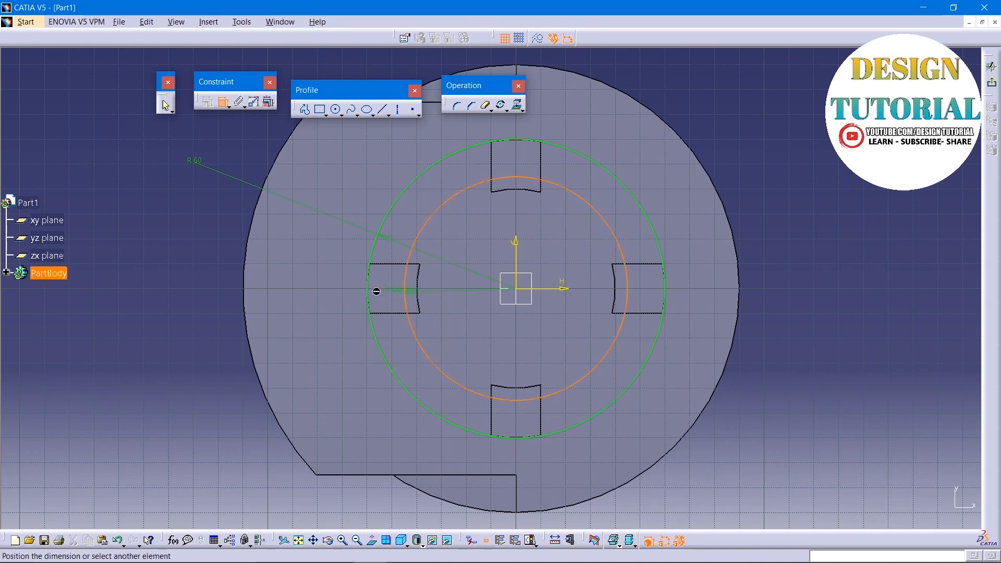
{"action": "left_click", "coordinate": [104, 265]}
{"action": "double_click", "coordinate": [108, 264]}
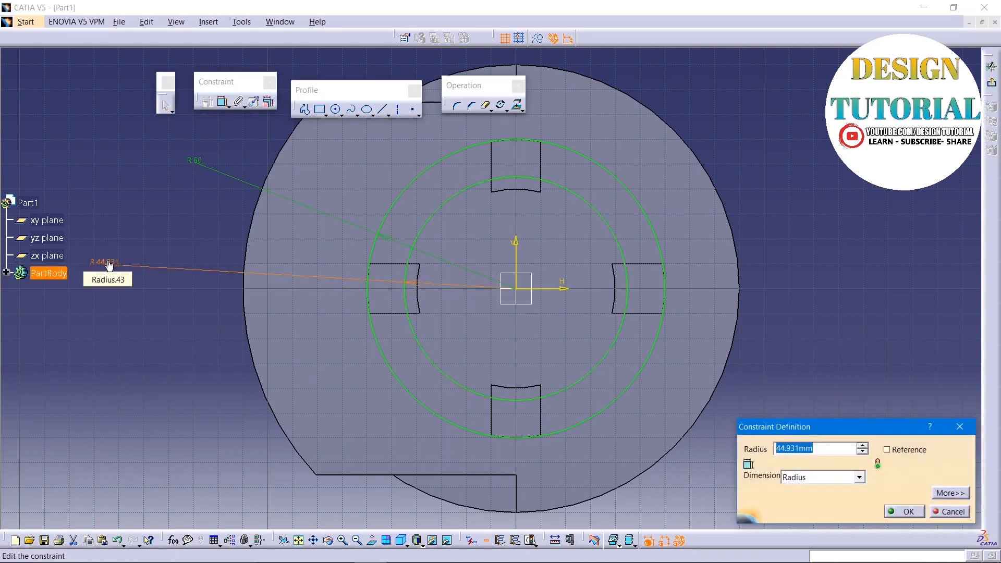
{"action": "key", "text": "Return"}
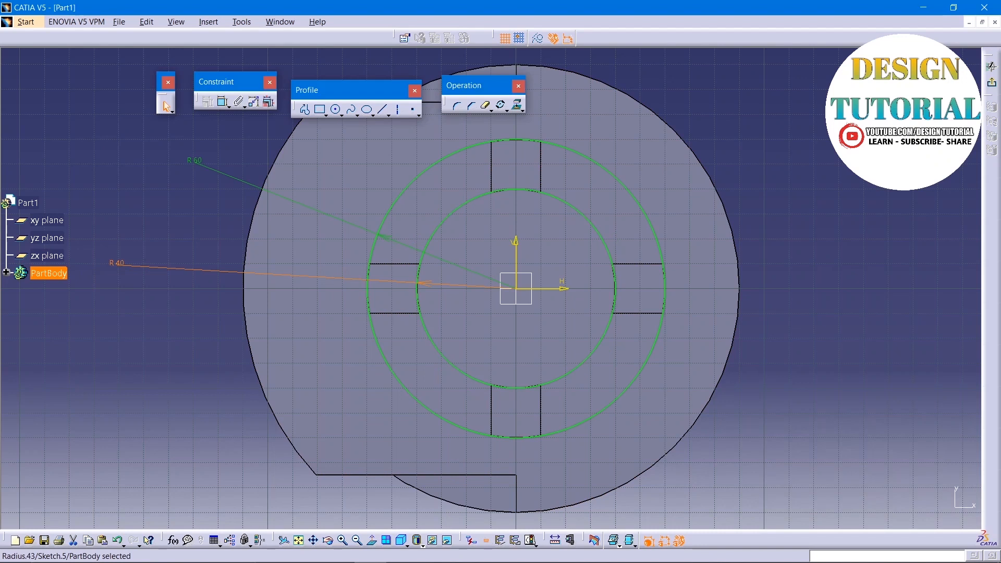
Step: Leave the sketch and pad the two-circle profile 10 mm to form a ring on top of the four blocks
{"action": "left_click", "coordinate": [991, 67]}
{"action": "left_click", "coordinate": [467, 38]}
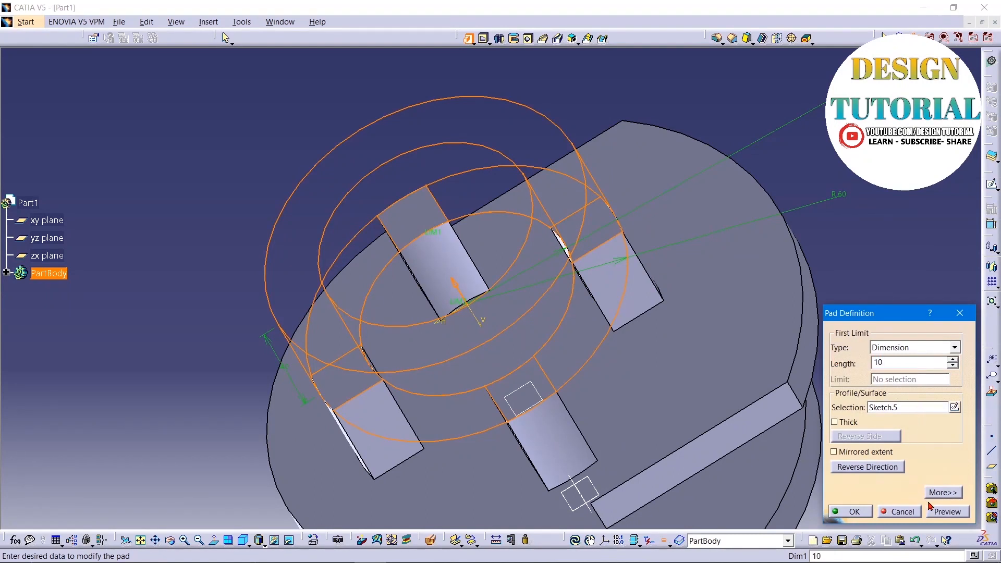
{"action": "type", "text": "10"}
{"action": "left_click", "coordinate": [944, 511]}
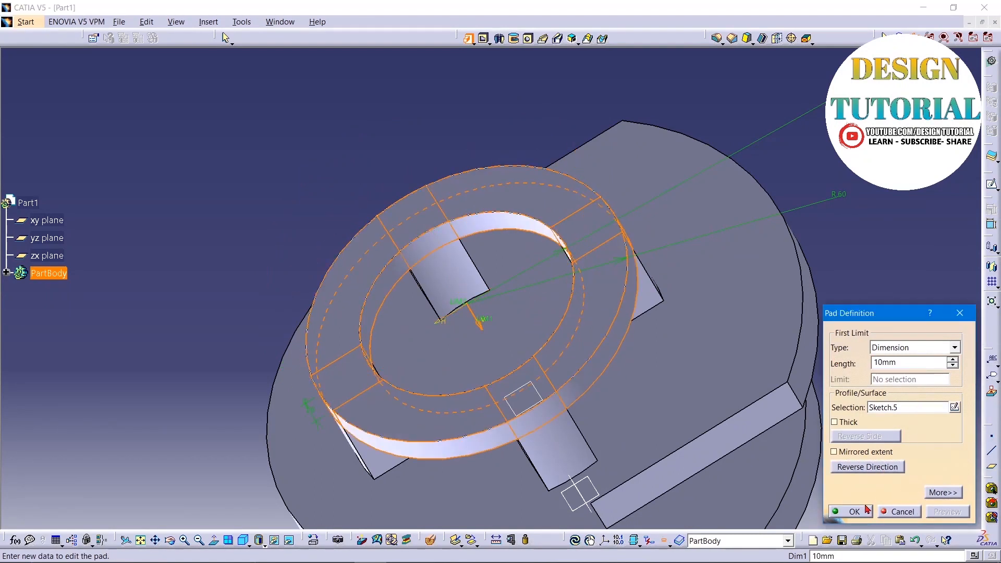
{"action": "left_click", "coordinate": [853, 512]}
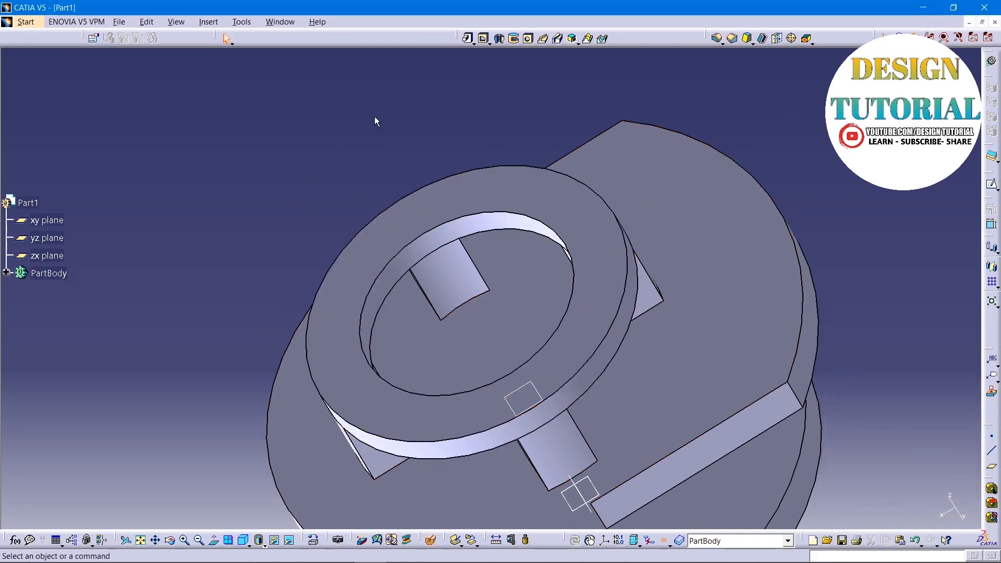
Step: Start a sketch on the ring's outer flat face and project the ring's inner circular edge into it
{"action": "right_click", "coordinate": [463, 201]}
{"action": "left_click", "coordinate": [681, 138]}
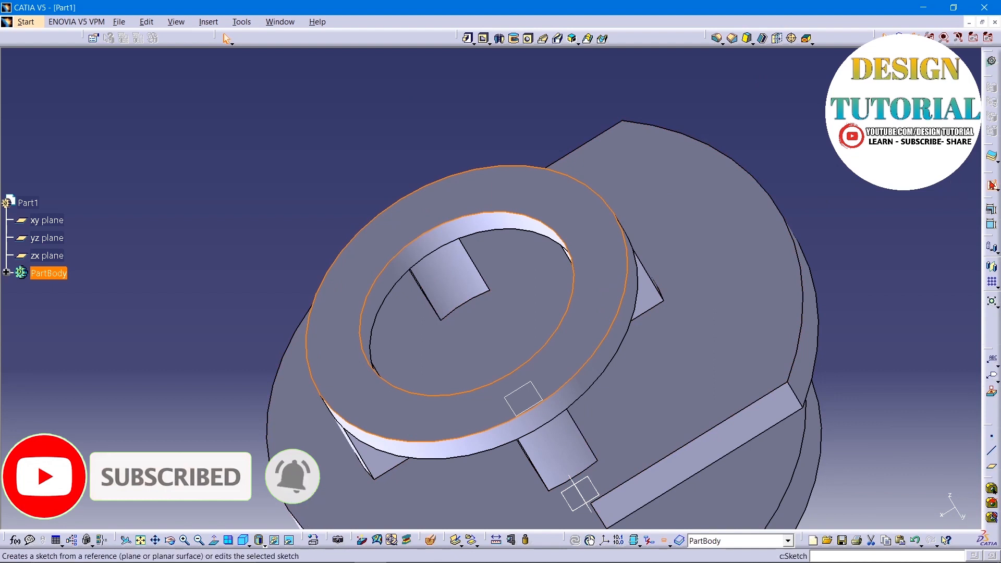
{"action": "left_click", "coordinate": [991, 184]}
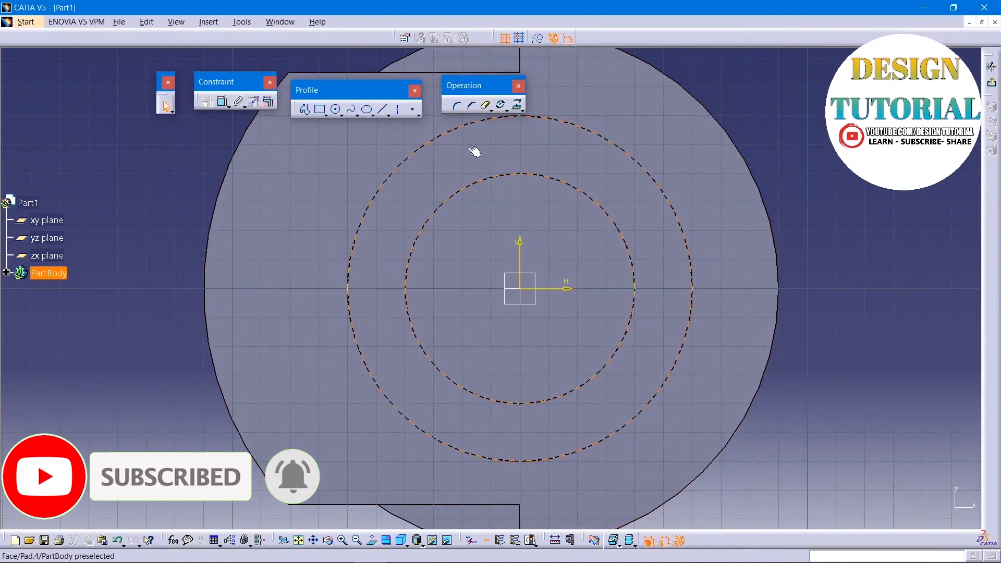
{"action": "left_click", "coordinate": [479, 188]}
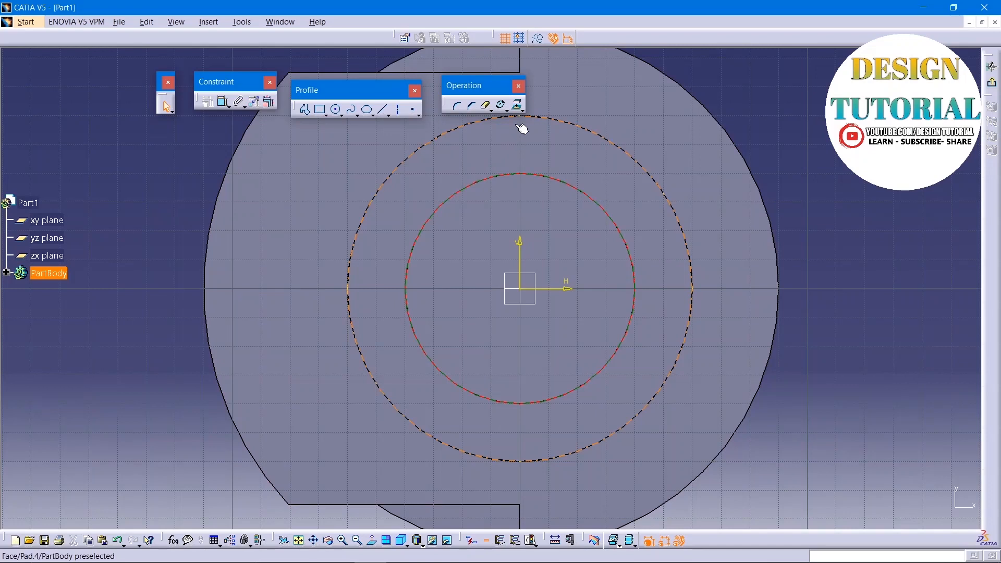
Step: Draw a circle about 29 mm in radius, centred on the origin inside the projected edge
{"action": "left_click", "coordinate": [336, 113]}
{"action": "left_click", "coordinate": [519, 288]}
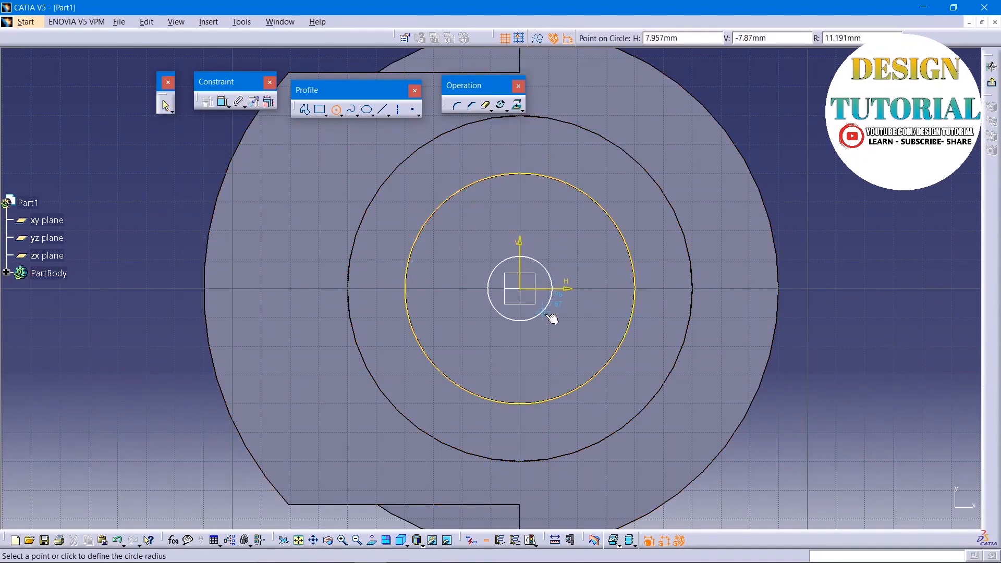
{"action": "left_click", "coordinate": [578, 355]}
Step: Dimension the new inner circle's radius and set it to 30 mm
{"action": "left_click", "coordinate": [224, 102]}
{"action": "left_click", "coordinate": [210, 173]}
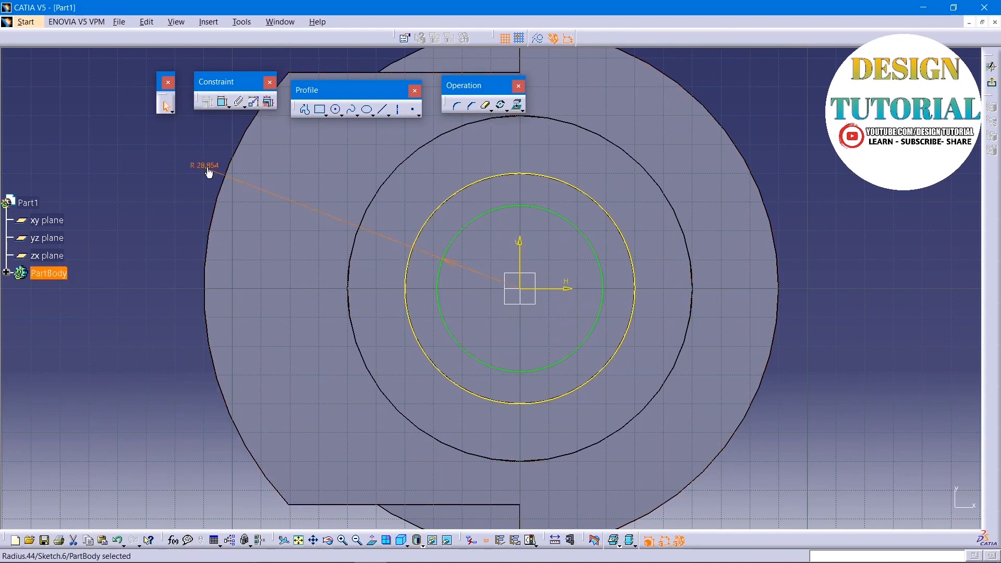
{"action": "double_click", "coordinate": [209, 171]}
{"action": "type", "text": "30"}
{"action": "key", "text": "Return"}
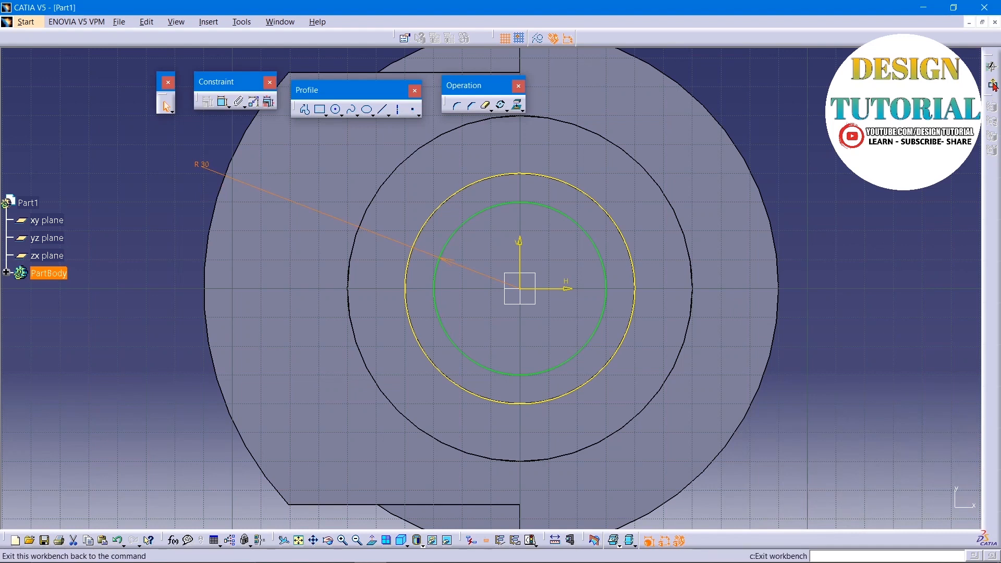
Step: Leave the sketch and pad the ring-shaped profile 15 mm outward from the 10 mm ring's face
{"action": "left_click", "coordinate": [991, 66]}
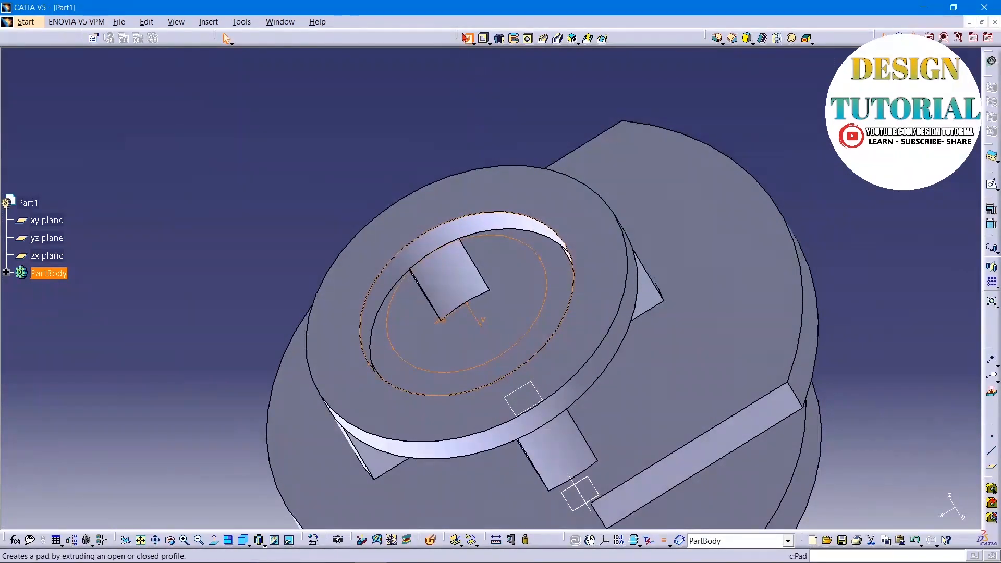
{"action": "left_click", "coordinate": [467, 38]}
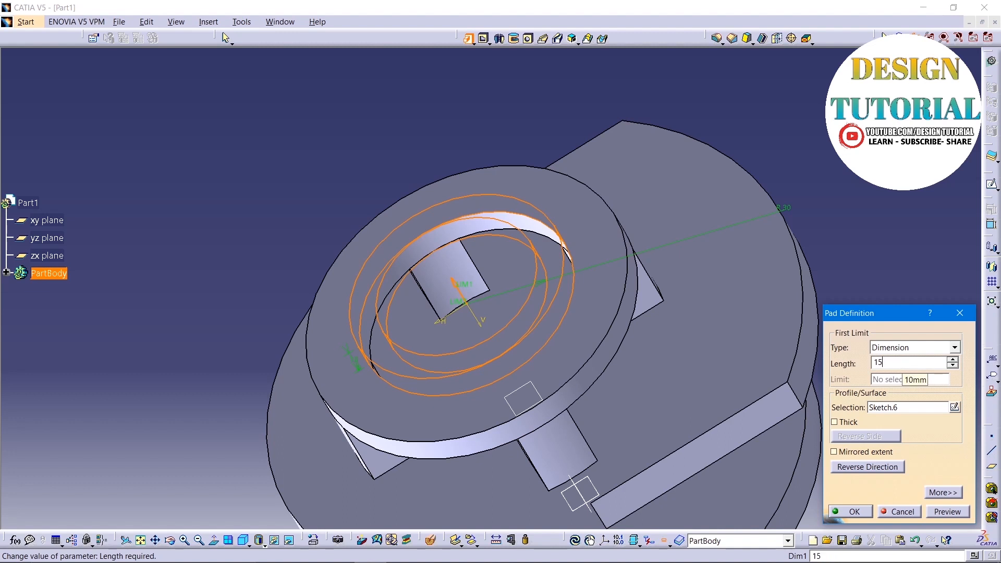
{"action": "type", "text": "15"}
{"action": "left_click", "coordinate": [342, 126]}
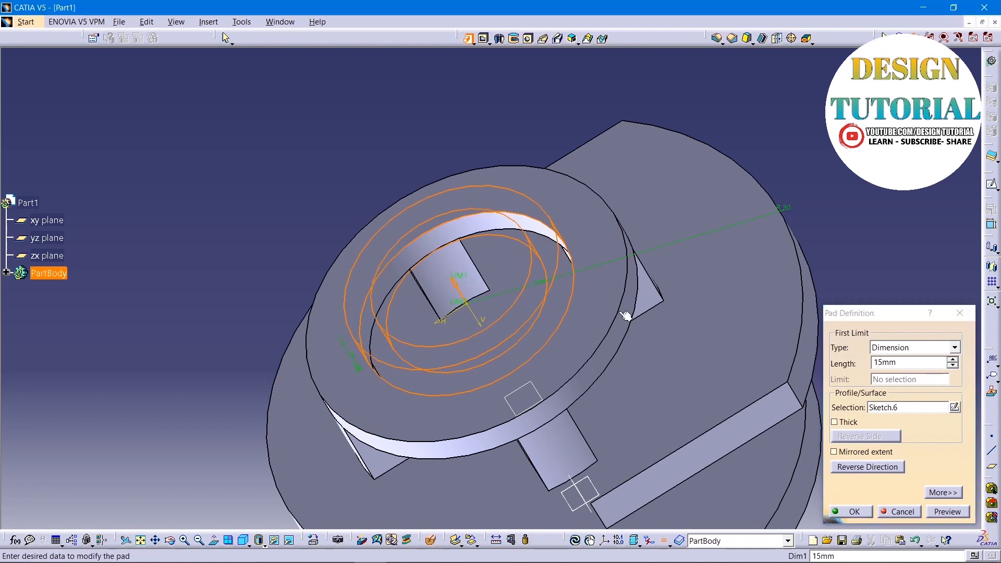
{"action": "left_click", "coordinate": [940, 513]}
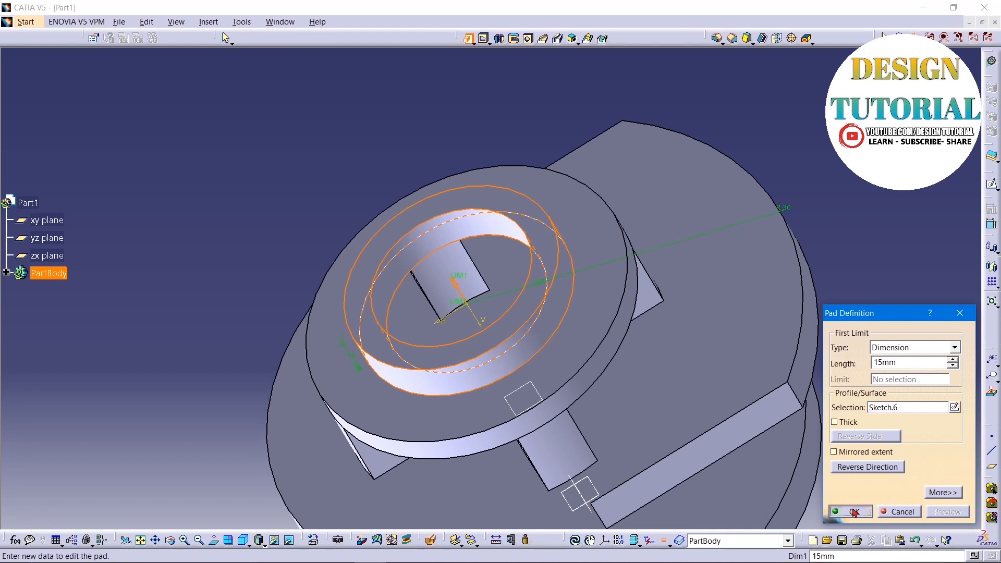
{"action": "left_click", "coordinate": [853, 513]}
Step: Start a sketch on the smaller ring's outer flat face and draw an origin-centred circle about 16 mm in radius
{"action": "left_click", "coordinate": [508, 204]}
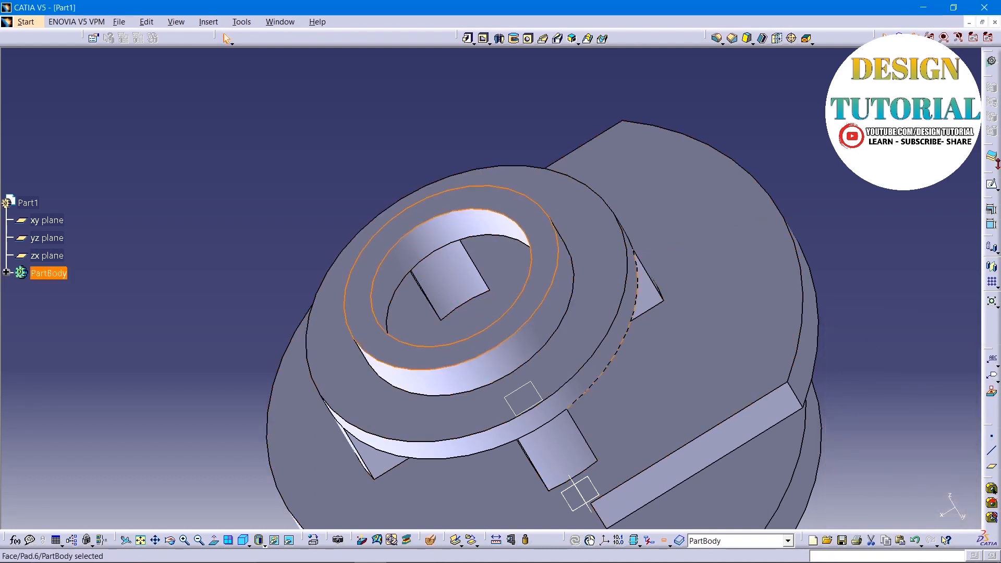
{"action": "left_click", "coordinate": [913, 36]}
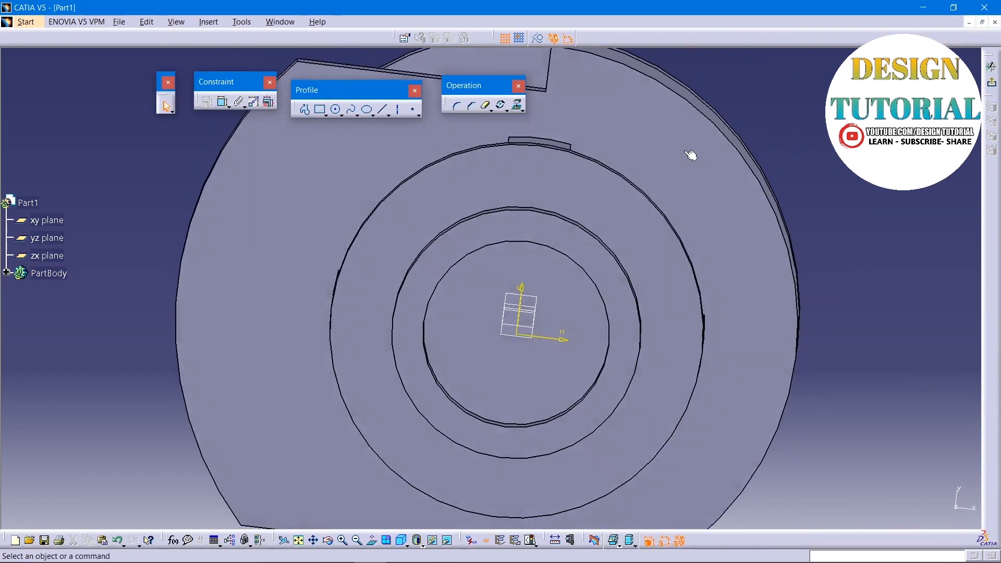
{"action": "left_click", "coordinate": [335, 109]}
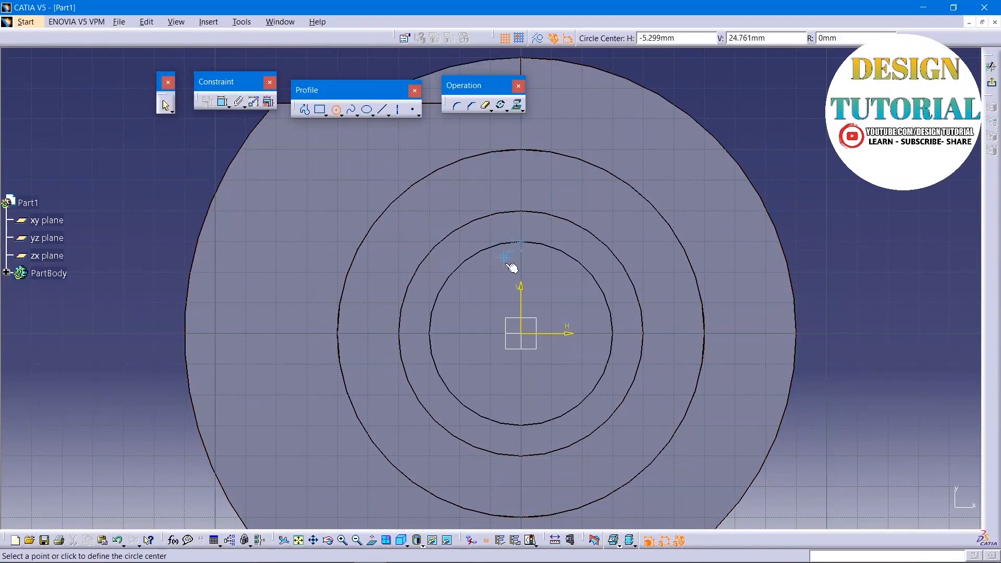
{"action": "left_click", "coordinate": [522, 335]}
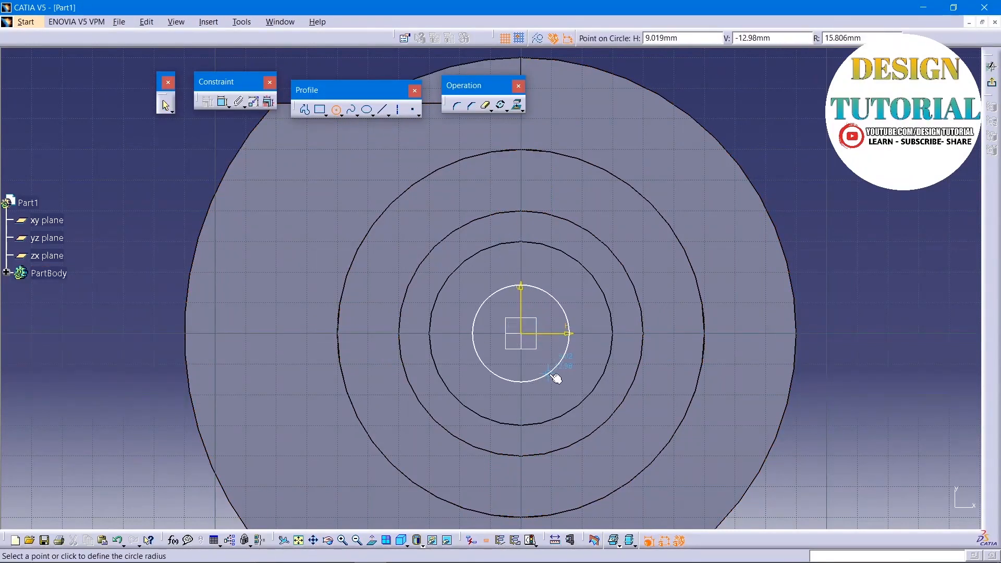
{"action": "left_click", "coordinate": [553, 371]}
Step: Dimension the central circle's radius and set it to 20 mm
{"action": "left_click", "coordinate": [217, 107]}
{"action": "left_click", "coordinate": [179, 152]}
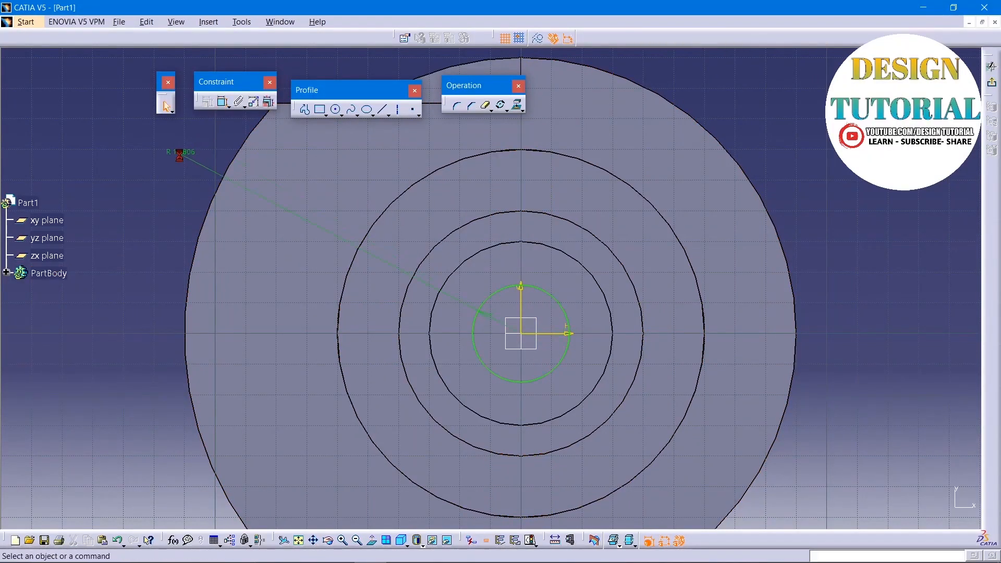
{"action": "double_click", "coordinate": [182, 155]}
{"action": "type", "text": "20"}
{"action": "key", "text": "Return"}
Step: Leave the sketch and pad the circle 120 mm in the reversed direction, through the rings into the body
{"action": "left_click", "coordinate": [989, 85]}
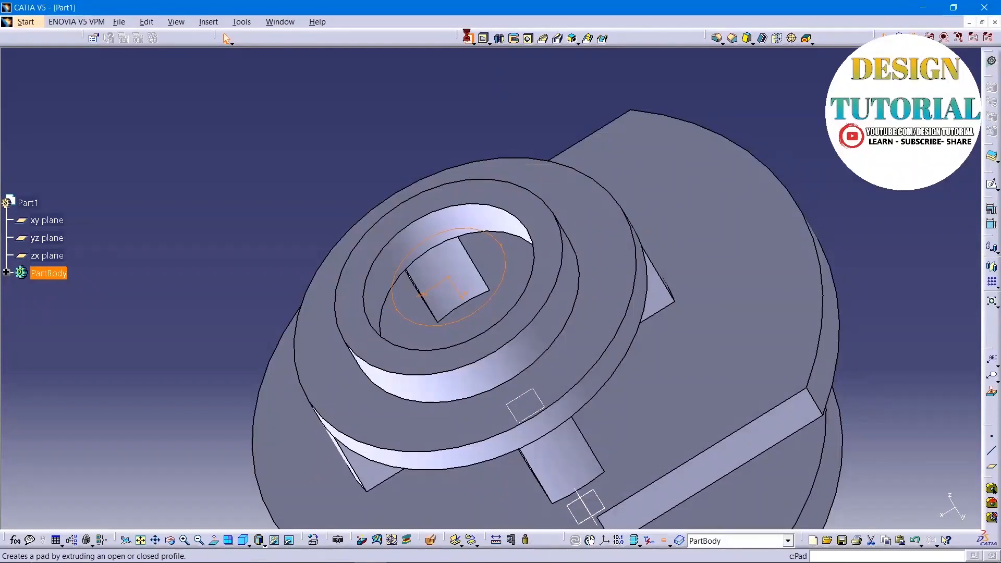
{"action": "left_click", "coordinate": [468, 38]}
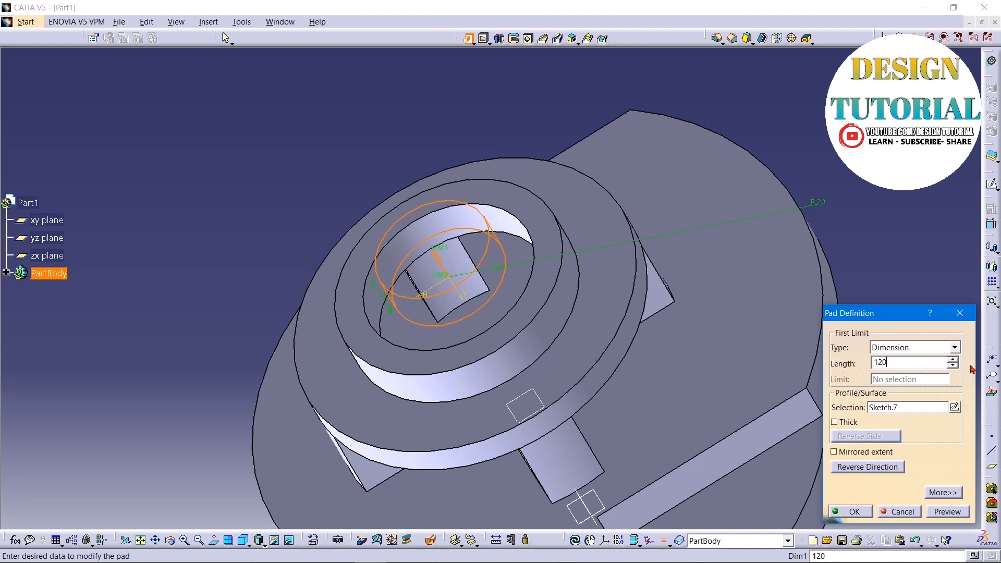
{"action": "left_click", "coordinate": [875, 469]}
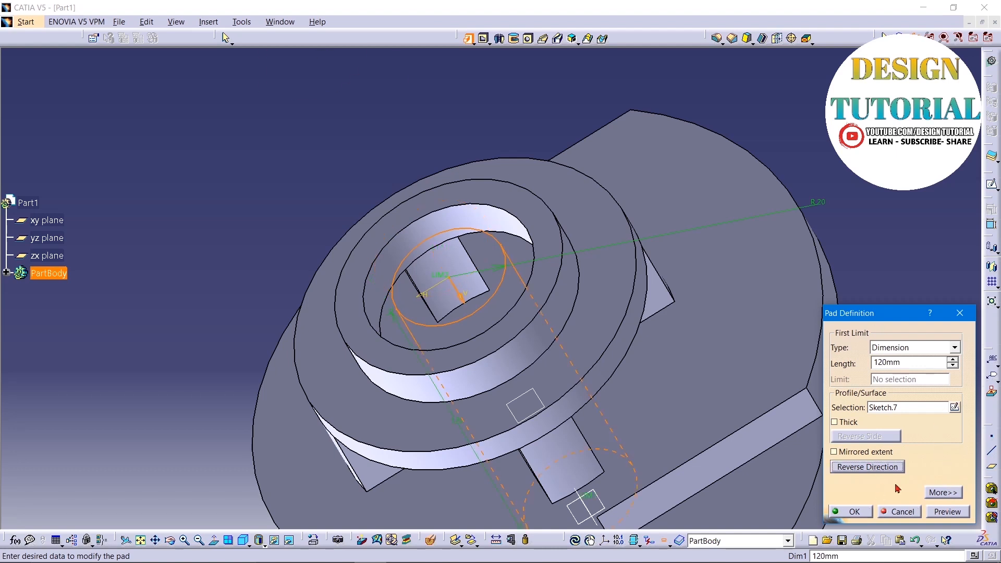
{"action": "left_click", "coordinate": [946, 513]}
{"action": "left_click", "coordinate": [859, 511]}
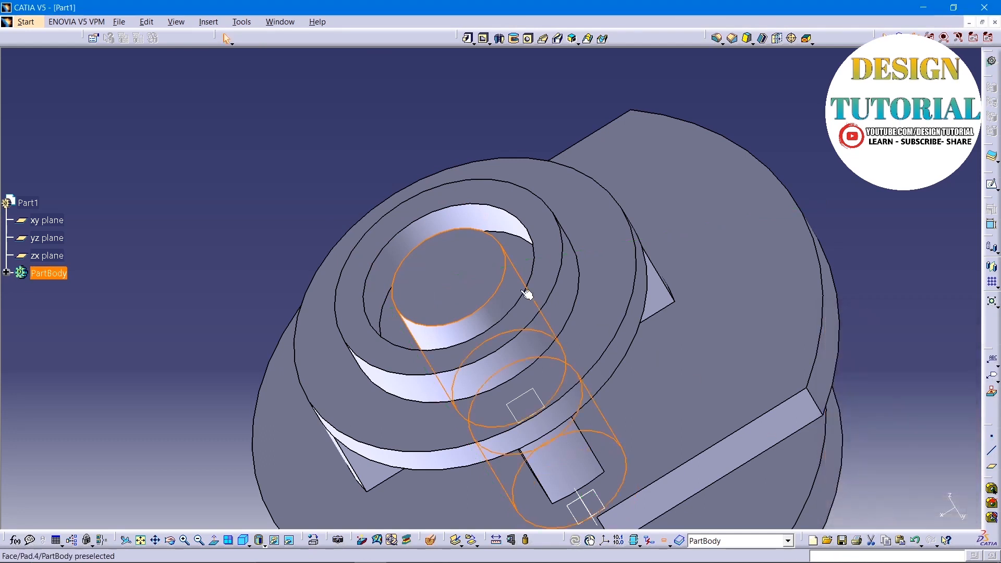
Step: Start a sketch on the central cylinder's end face and project its circular edge into it
{"action": "left_click", "coordinate": [988, 184]}
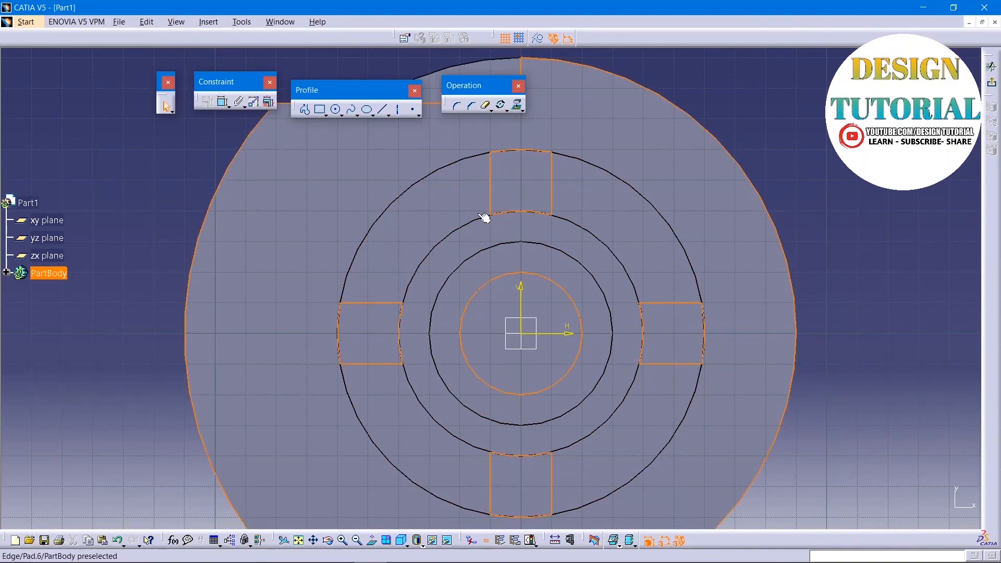
{"action": "key", "text": "Escape"}
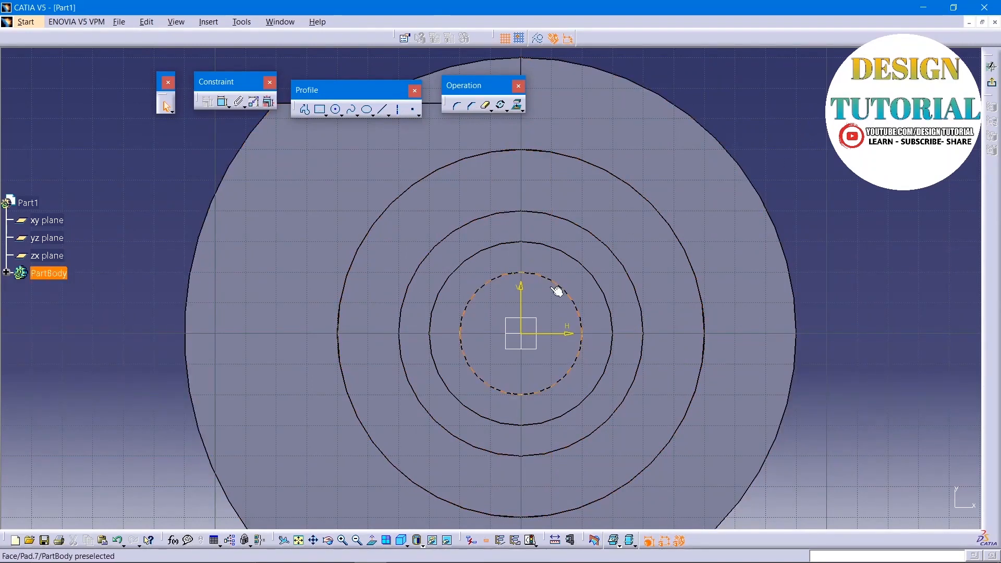
{"action": "left_click", "coordinate": [557, 284]}
{"action": "left_click", "coordinate": [517, 104]}
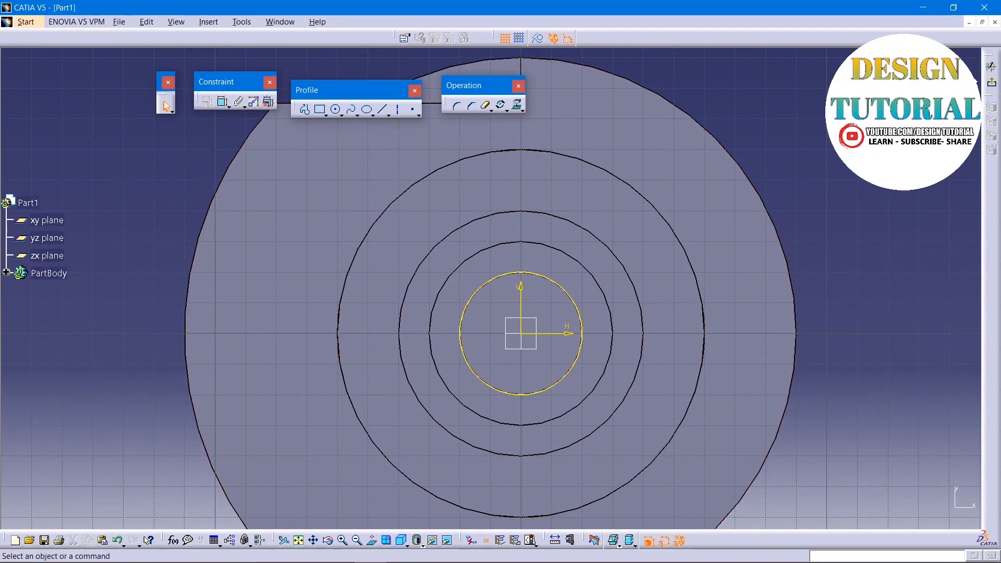
Step: Leave the sketch and pad the projected circle 15 mm outward to extend the central cylinder
{"action": "left_click", "coordinate": [991, 66]}
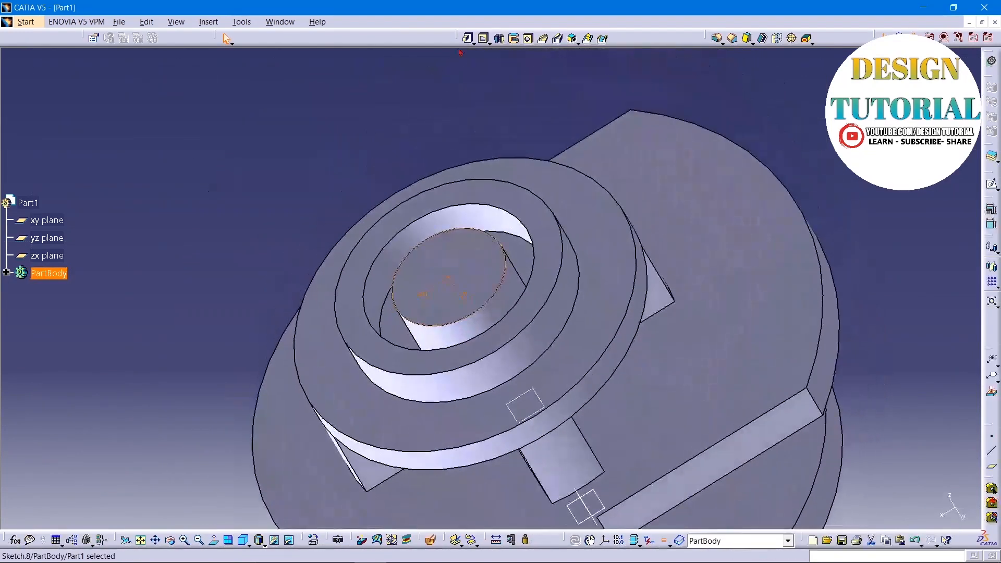
{"action": "left_click", "coordinate": [469, 38]}
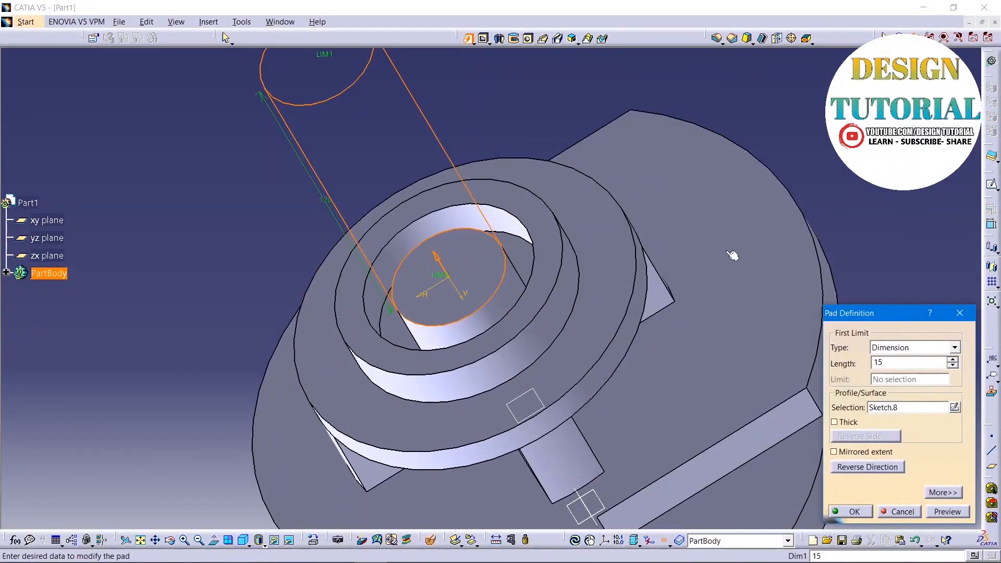
{"action": "left_click", "coordinate": [496, 95]}
{"action": "left_click", "coordinate": [947, 516]}
{"action": "left_click", "coordinate": [864, 512]}
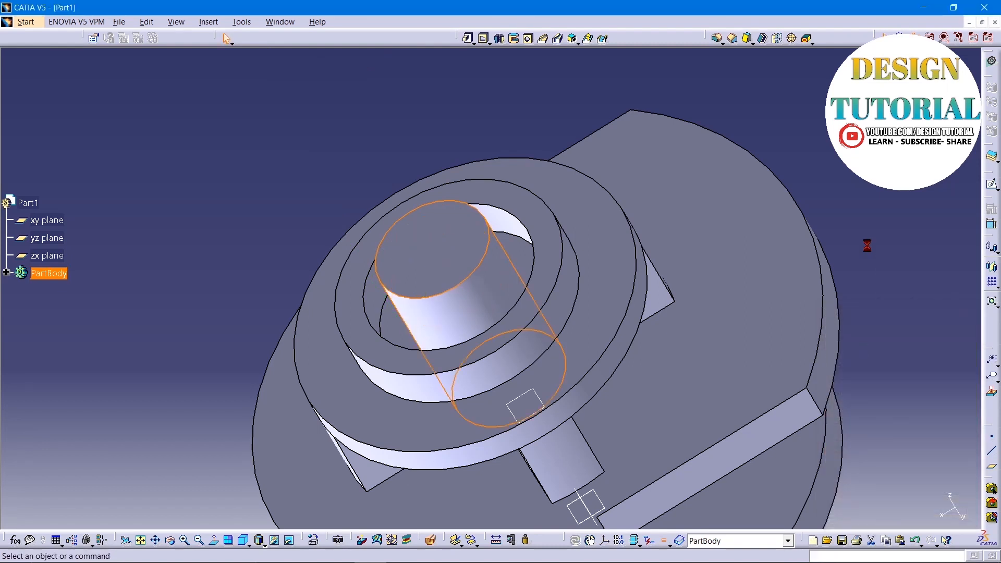
Step: Start a sketch on the large ring's flat face and draw an origin-centred construction circle about 48 mm in radius
{"action": "left_click", "coordinate": [592, 248]}
{"action": "left_click", "coordinate": [991, 188]}
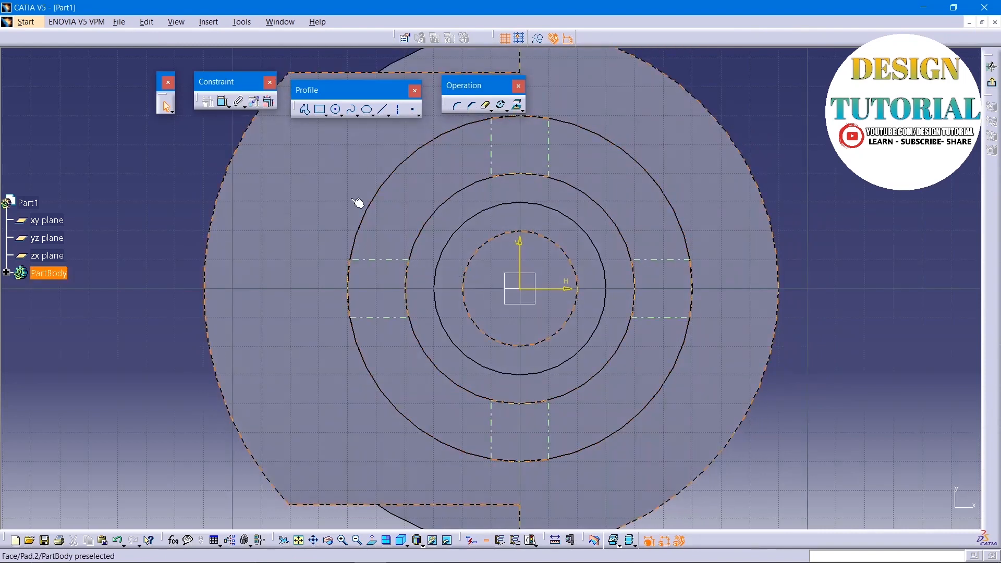
{"action": "left_click", "coordinate": [336, 110]}
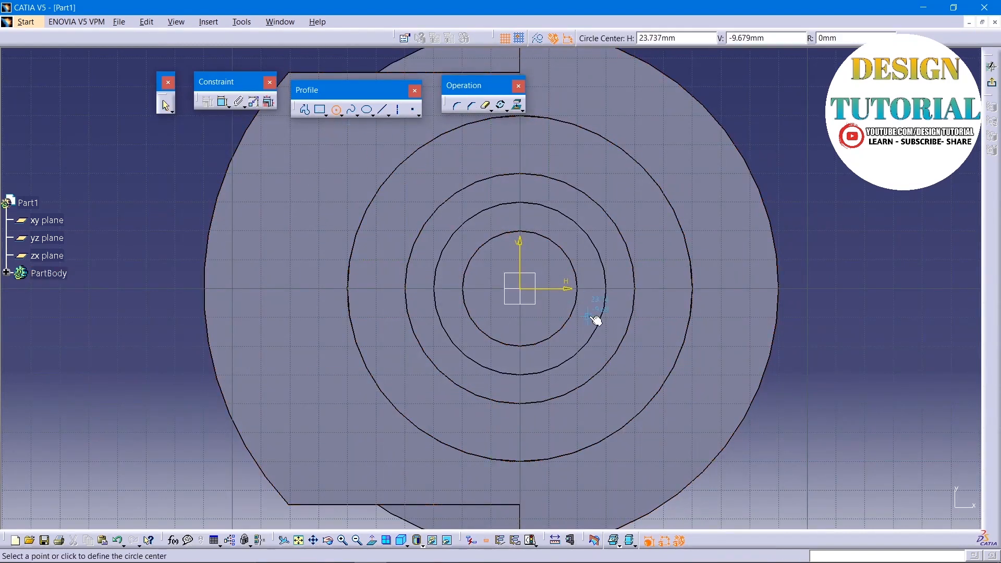
{"action": "left_click", "coordinate": [525, 291]}
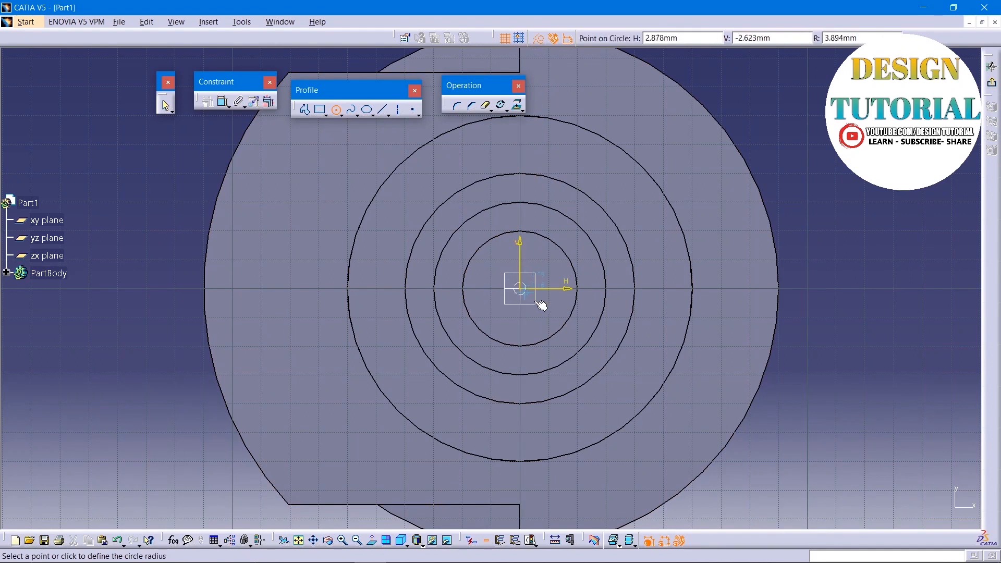
{"action": "left_click", "coordinate": [629, 387]}
Step: Dimension the construction circle's radius and set it to 50 mm
{"action": "left_click", "coordinate": [222, 101]}
{"action": "left_click", "coordinate": [160, 155]}
{"action": "double_click", "coordinate": [160, 156]}
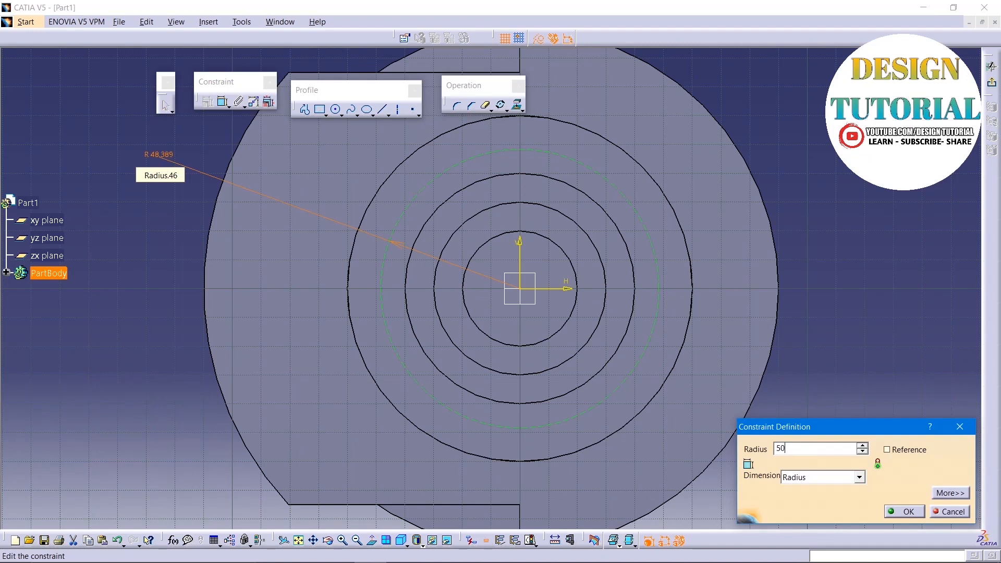
{"action": "key", "text": "Return"}
{"action": "left_click", "coordinate": [158, 217]}
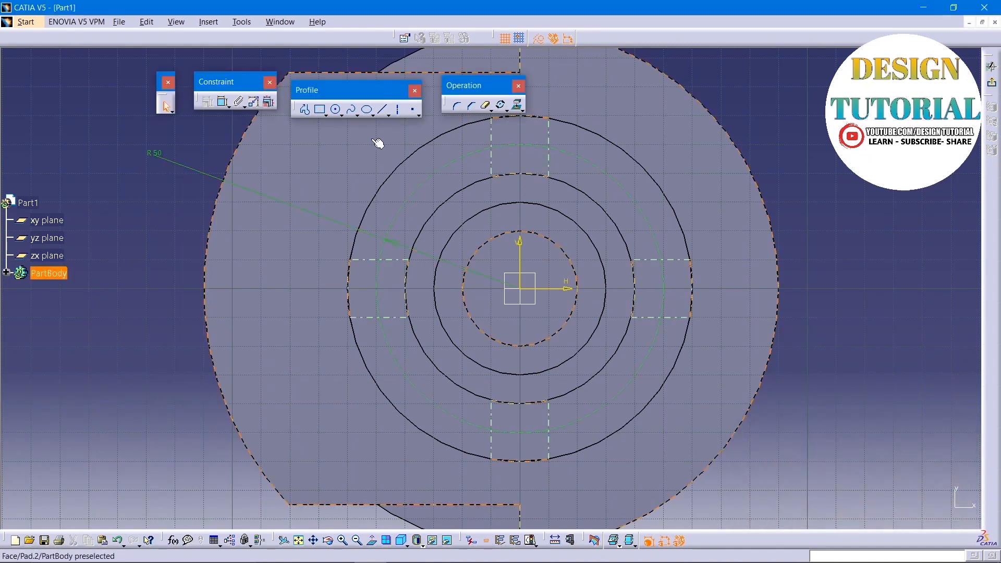
Step: Draw two axis lines from the origin, one horizontal past the disc's edge and one about 78 mm long at roughly 45 degrees
{"action": "left_click", "coordinate": [398, 109]}
{"action": "left_click", "coordinate": [525, 291]}
{"action": "left_click", "coordinate": [819, 286]}
{"action": "left_click", "coordinate": [401, 111]}
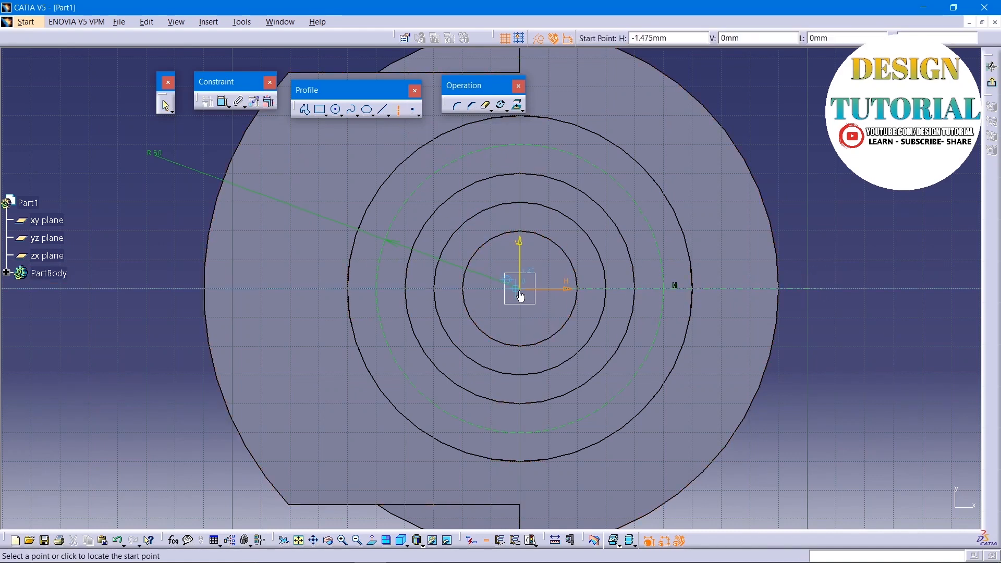
{"action": "left_click", "coordinate": [525, 293]}
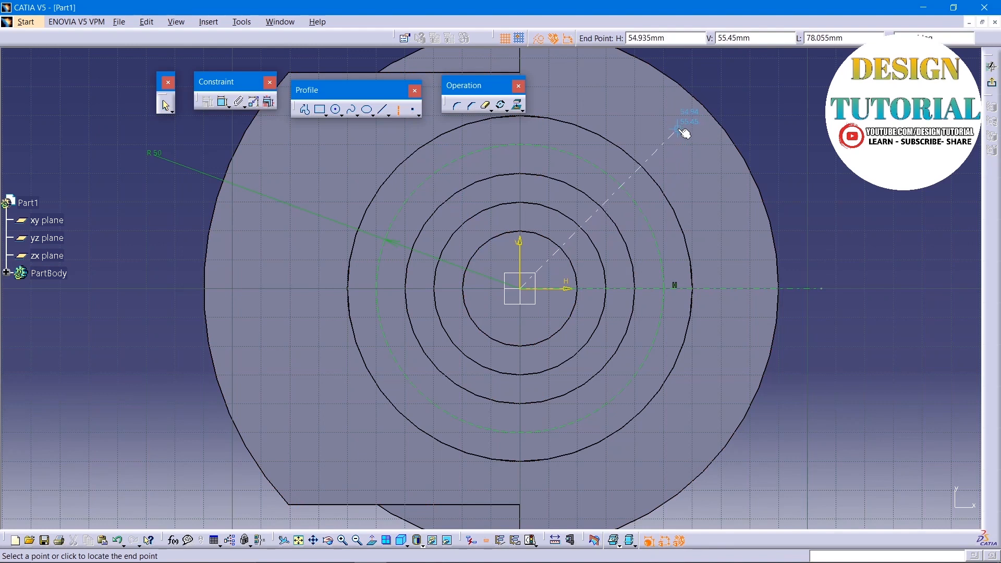
{"action": "key", "text": "Escape"}
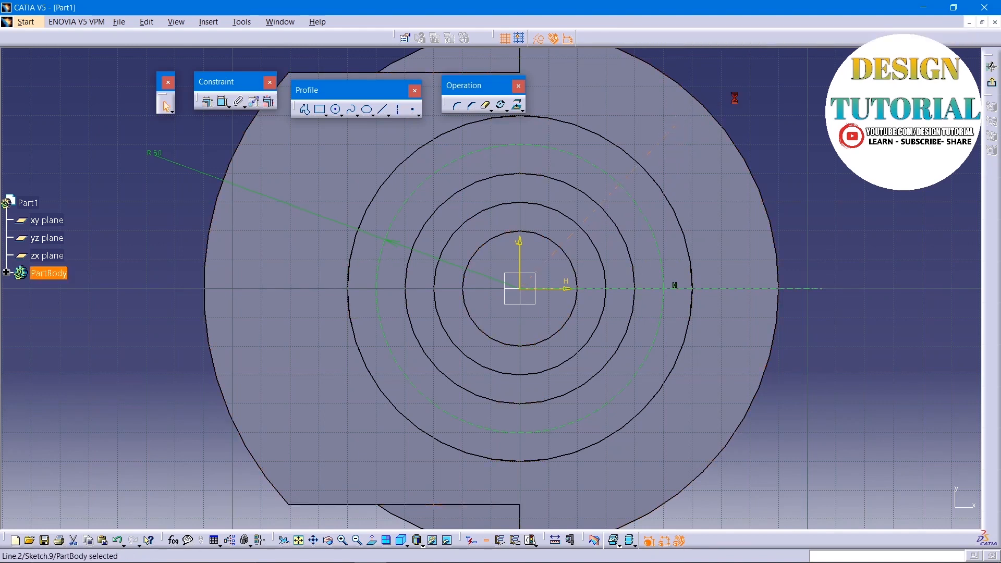
{"action": "left_click", "coordinate": [222, 103]}
{"action": "left_click", "coordinate": [746, 292]}
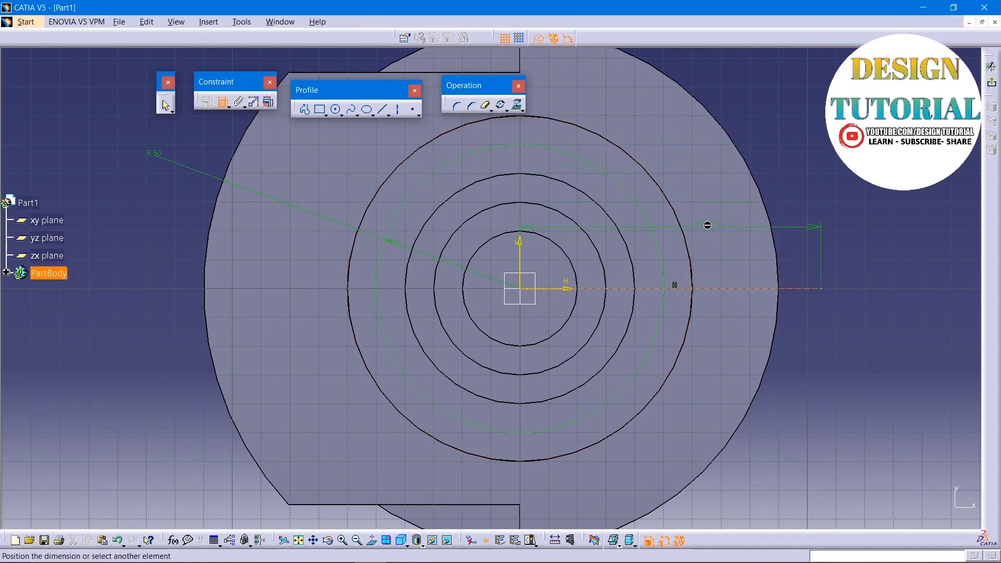
{"action": "key", "text": "Escape"}
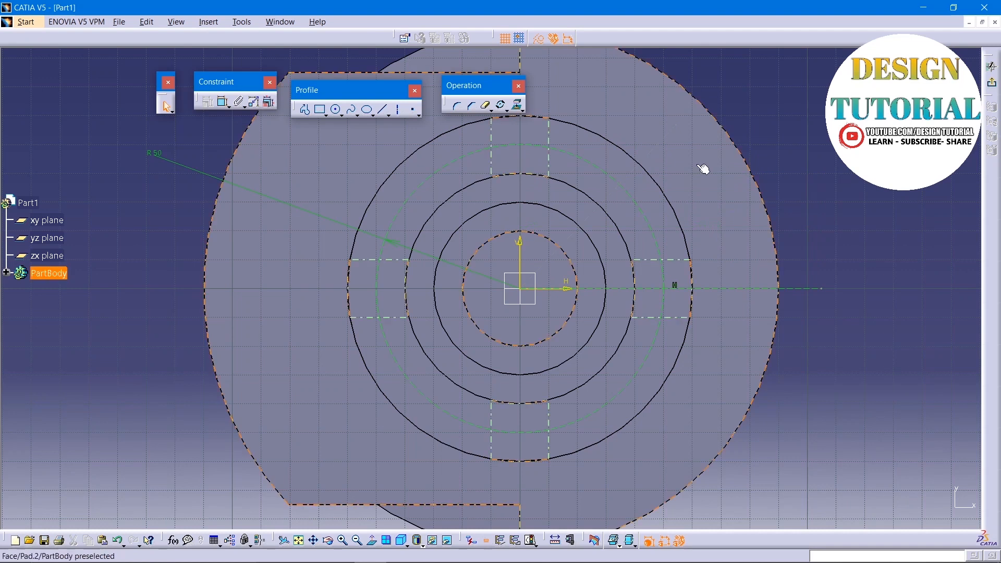
Step: Dimension the angle between the horizontal and diagonal axis lines and set it to 45 degrees
{"action": "left_click", "coordinate": [397, 109]}
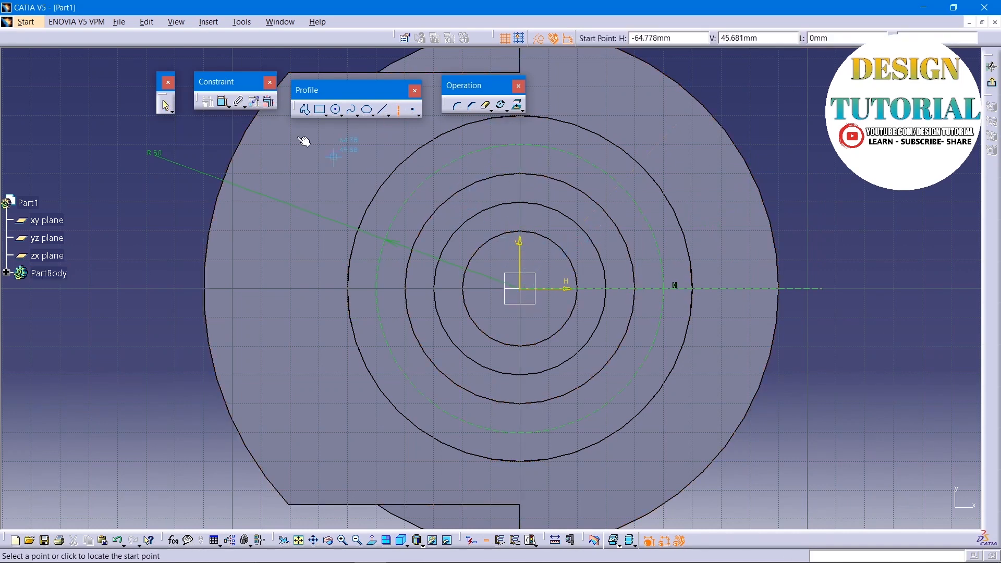
{"action": "left_click", "coordinate": [223, 102]}
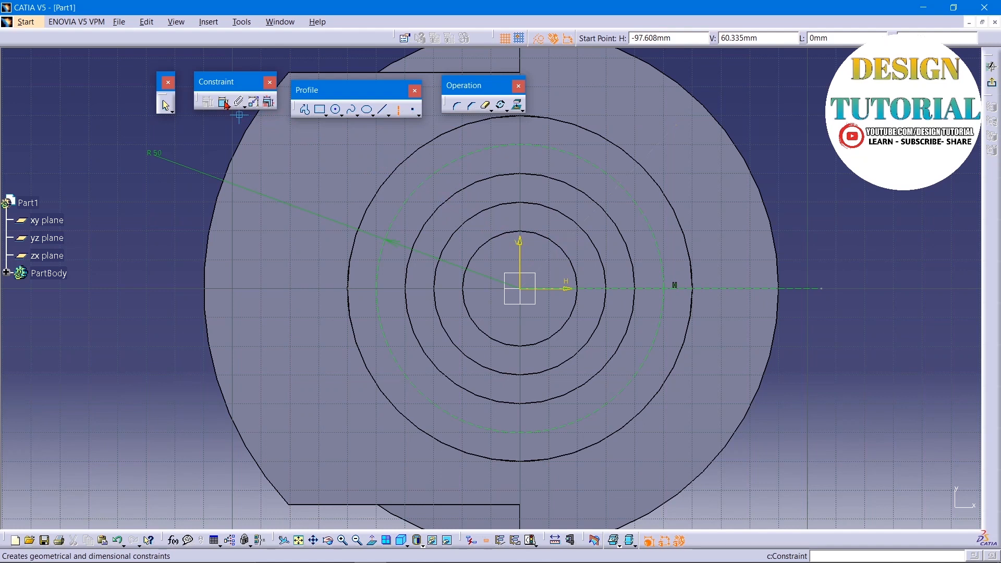
{"action": "left_click", "coordinate": [711, 290]}
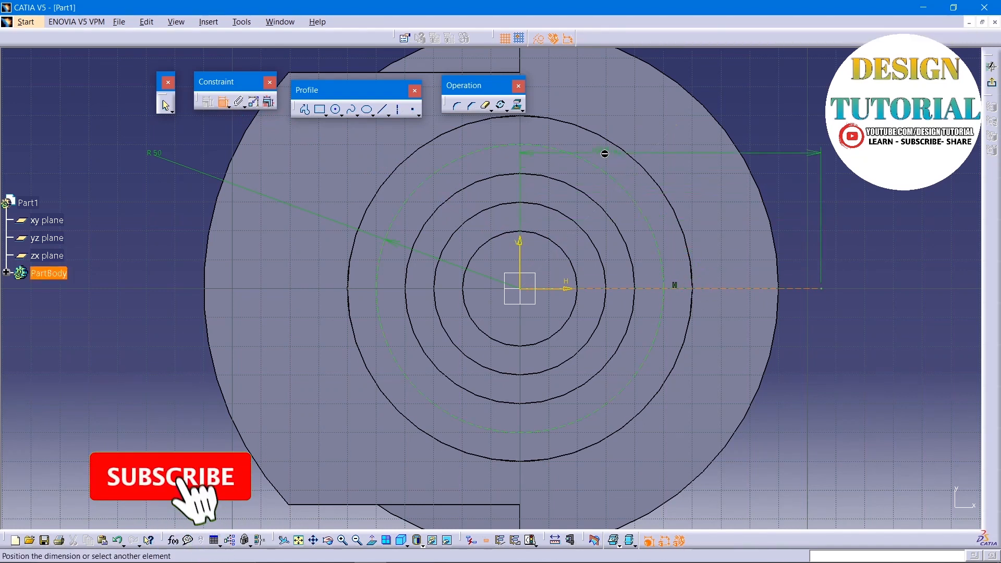
{"action": "left_click", "coordinate": [619, 185]}
{"action": "left_click", "coordinate": [708, 211]}
{"action": "double_click", "coordinate": [715, 212]}
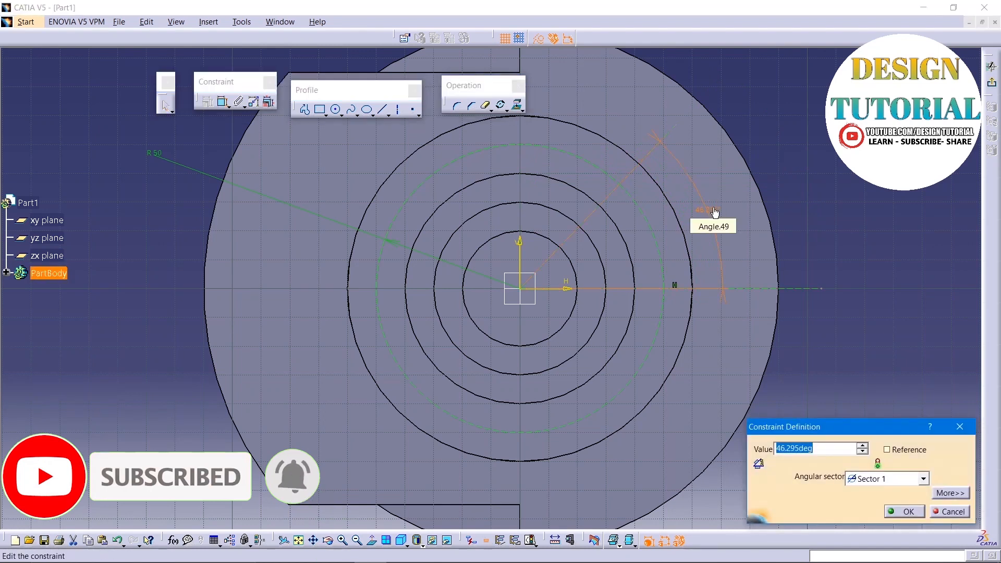
{"action": "key", "text": "Return"}
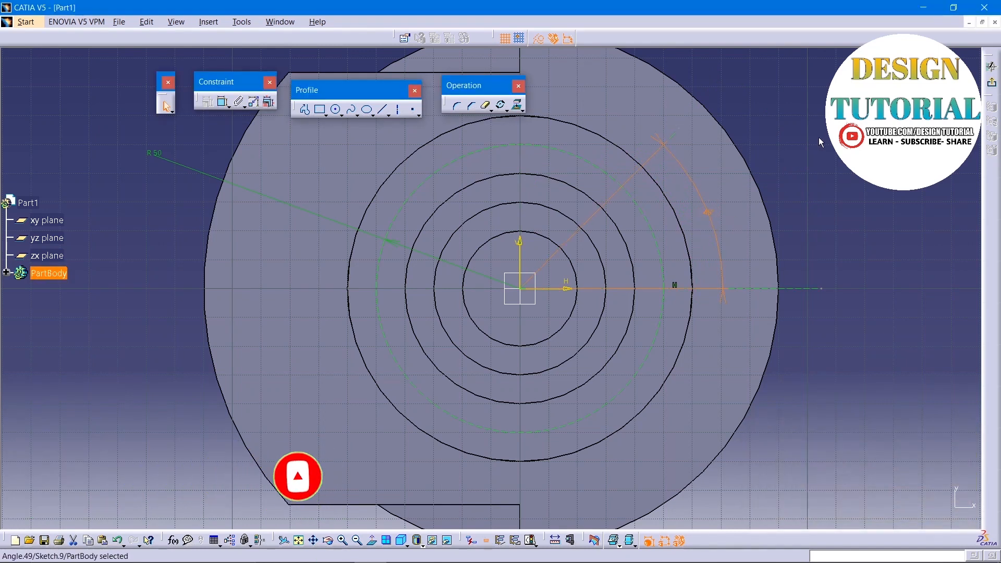
Step: Draw a standard circle about 5 mm in radius where the diagonal axis crosses the construction circle
{"action": "left_click", "coordinate": [335, 109]}
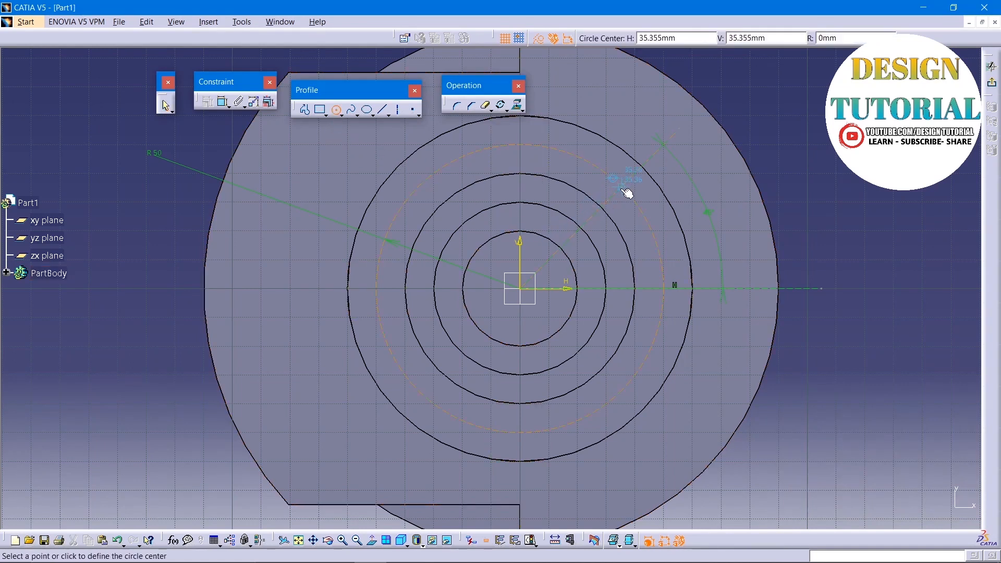
{"action": "left_click", "coordinate": [625, 190]}
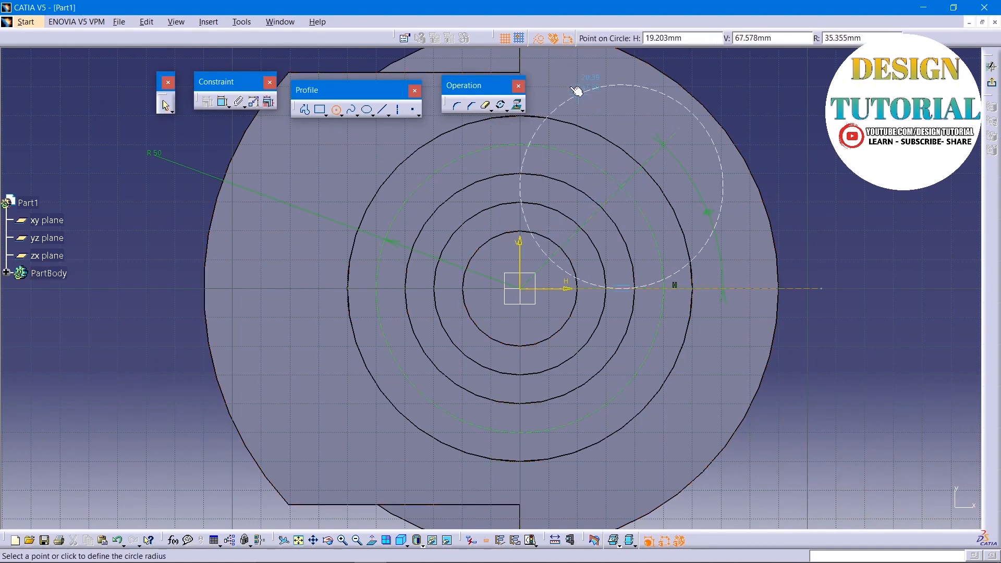
{"action": "left_click", "coordinate": [538, 40]}
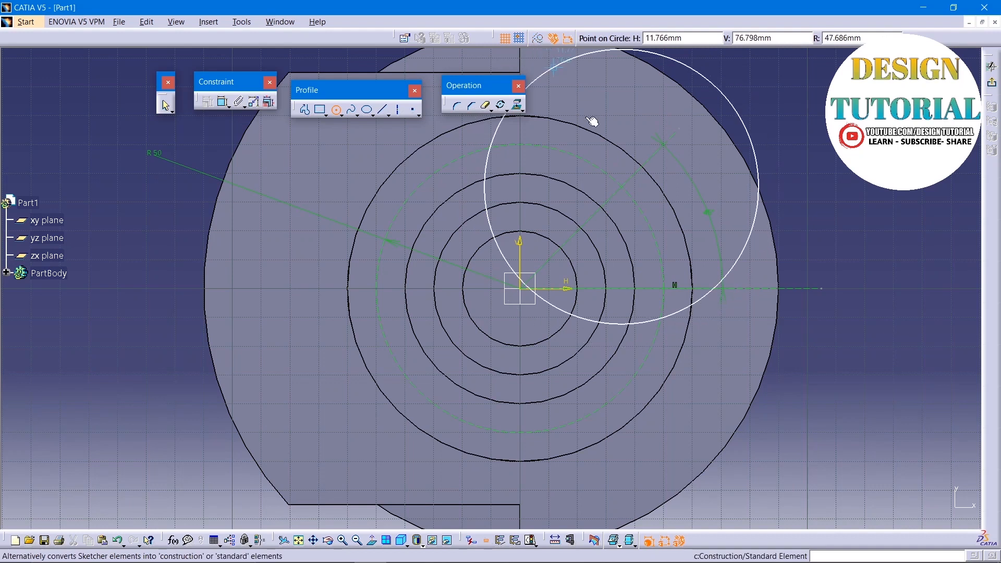
{"action": "left_click", "coordinate": [611, 184]}
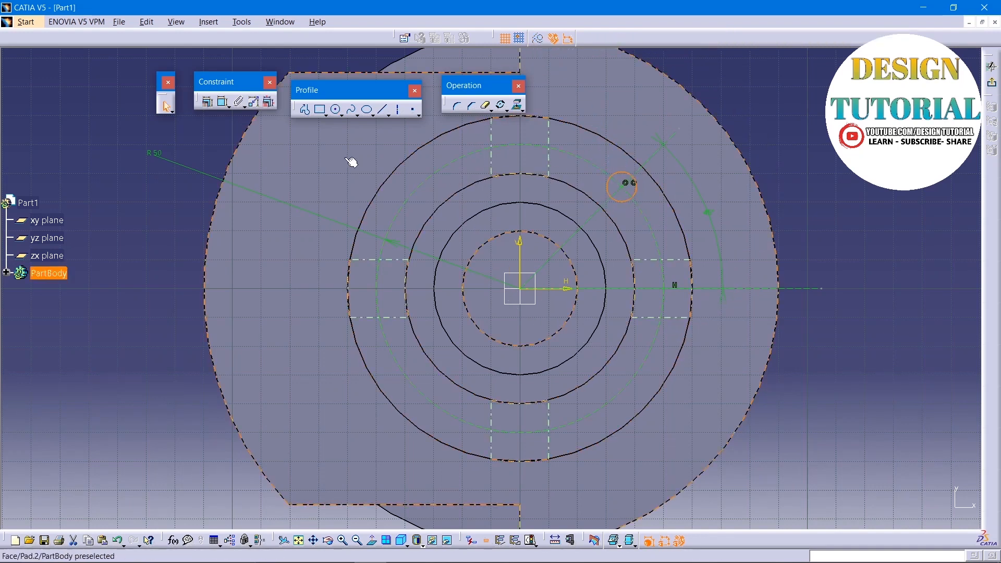
Step: Dimension the small circle's radius and set it to 5 mm
{"action": "left_click", "coordinate": [228, 106]}
{"action": "left_click", "coordinate": [243, 116]}
{"action": "left_click", "coordinate": [759, 89]}
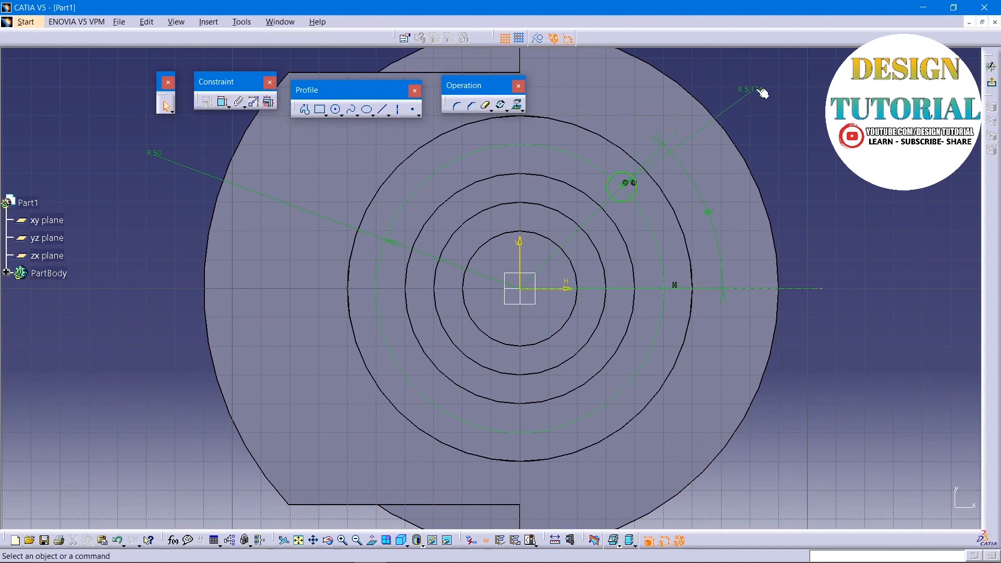
{"action": "double_click", "coordinate": [757, 91]}
{"action": "type", "text": "5"}
{"action": "key", "text": "Return"}
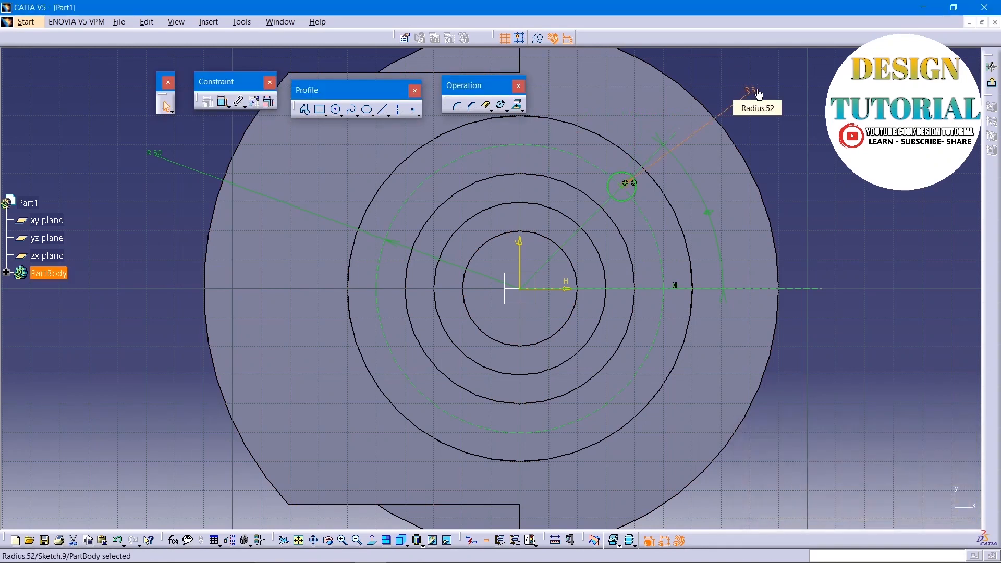
{"action": "left_click", "coordinate": [802, 150]}
Step: Rotate the small circle about the origin in duplicate mode with 3 instances at 90 degrees
{"action": "left_click", "coordinate": [637, 191]}
{"action": "left_click", "coordinate": [502, 106]}
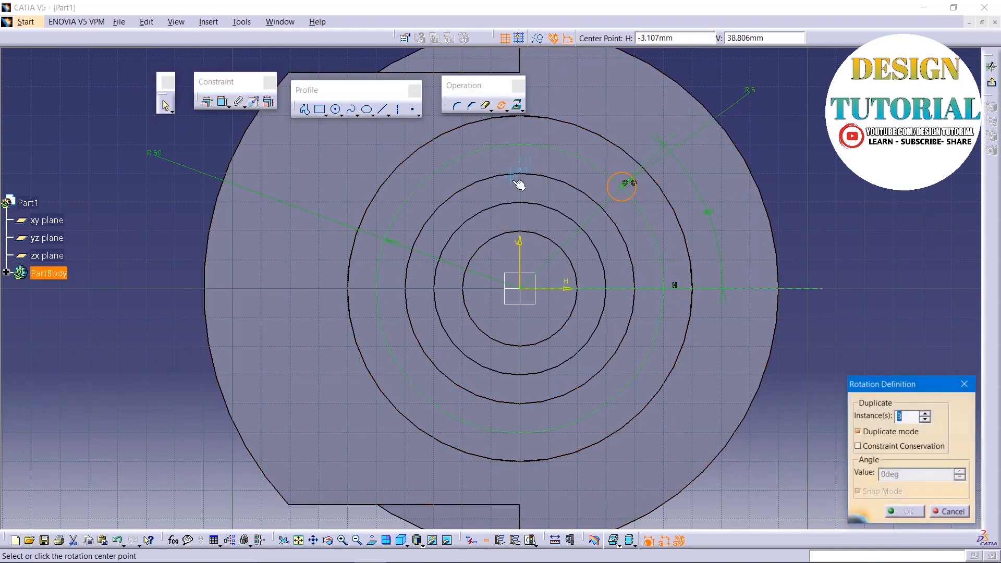
{"action": "left_click", "coordinate": [524, 291]}
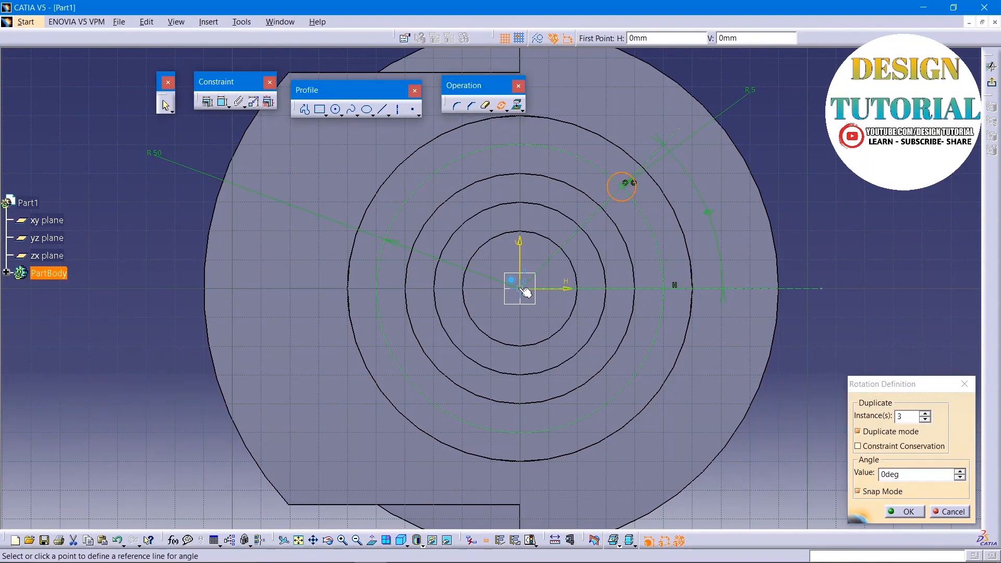
{"action": "left_click", "coordinate": [856, 474]}
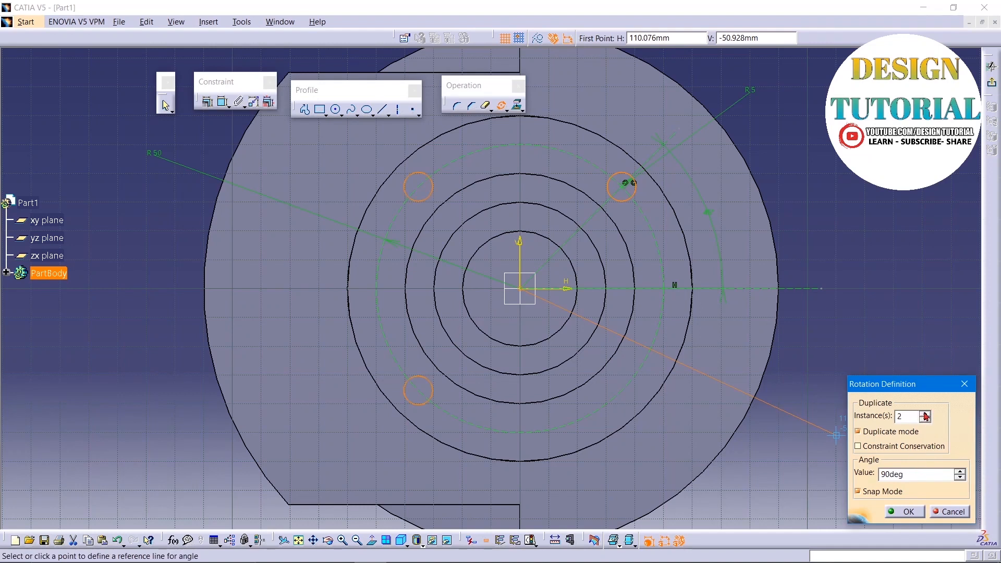
{"action": "left_click", "coordinate": [907, 512]}
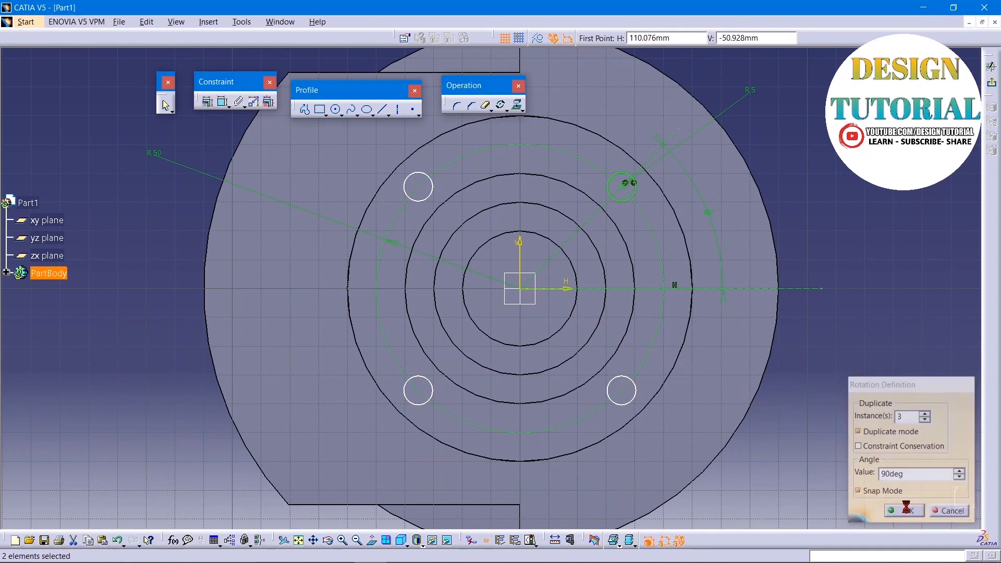
Step: Leave the sketch and pocket the four small circles 15 mm deep through the large ring
{"action": "left_click", "coordinate": [991, 66]}
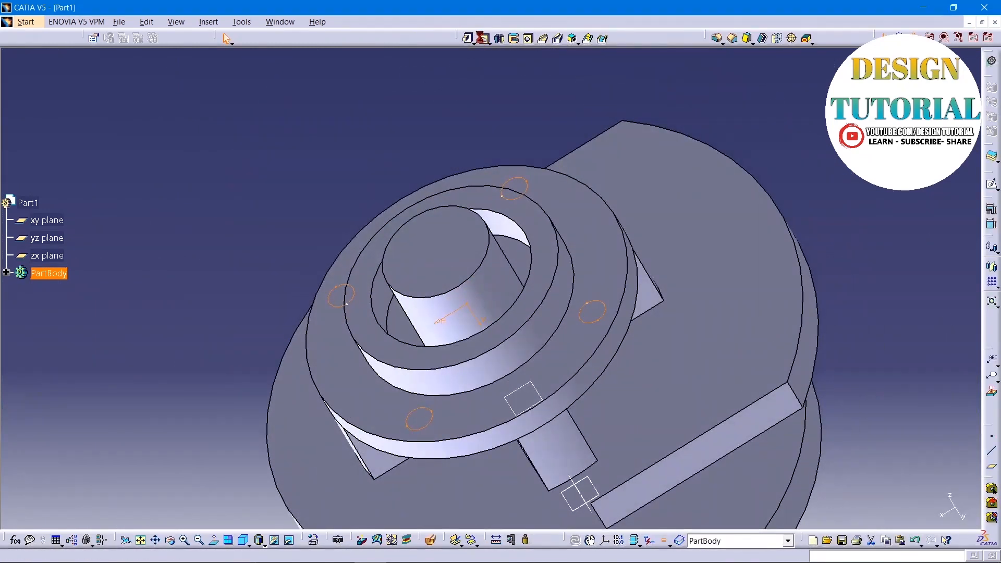
{"action": "left_click", "coordinate": [483, 40]}
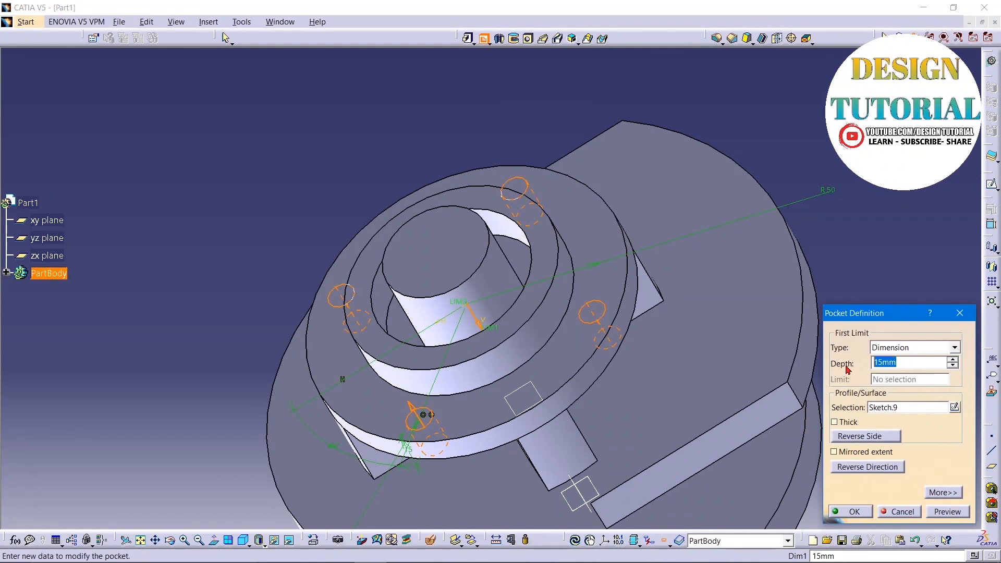
{"action": "left_click", "coordinate": [948, 512]}
{"action": "left_click", "coordinate": [855, 511]}
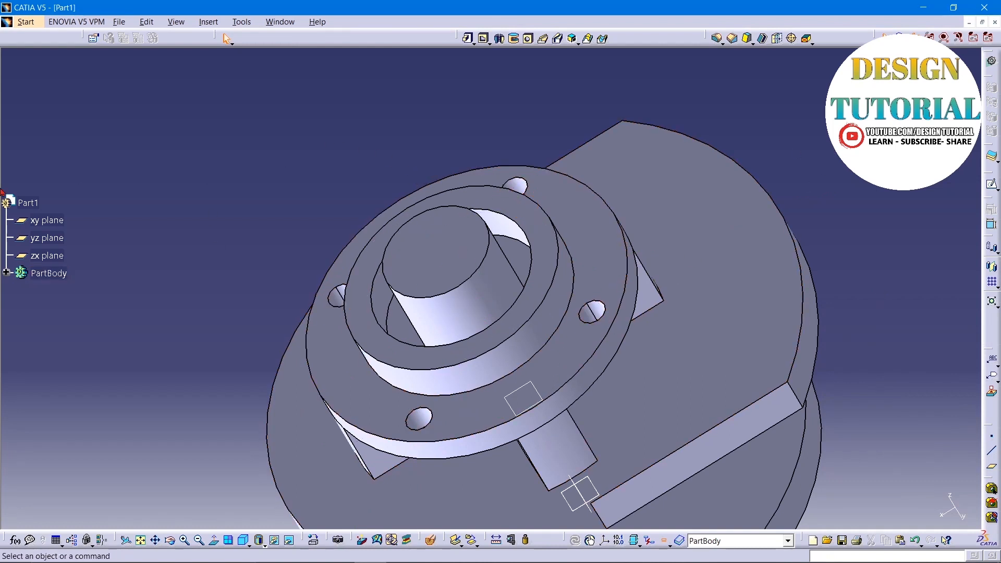
Step: Set the fill colour of the central cylinder's end face to bright green
{"action": "middle_click_drag", "start_coordinate": [240, 212], "coordinate": [278, 286]}
{"action": "left_click", "coordinate": [238, 208]}
{"action": "middle_click", "coordinate": [306, 246]}
{"action": "middle_click_drag", "start_coordinate": [532, 257], "coordinate": [381, 187]}
{"action": "middle_click_drag", "start_coordinate": [670, 266], "coordinate": [692, 315]}
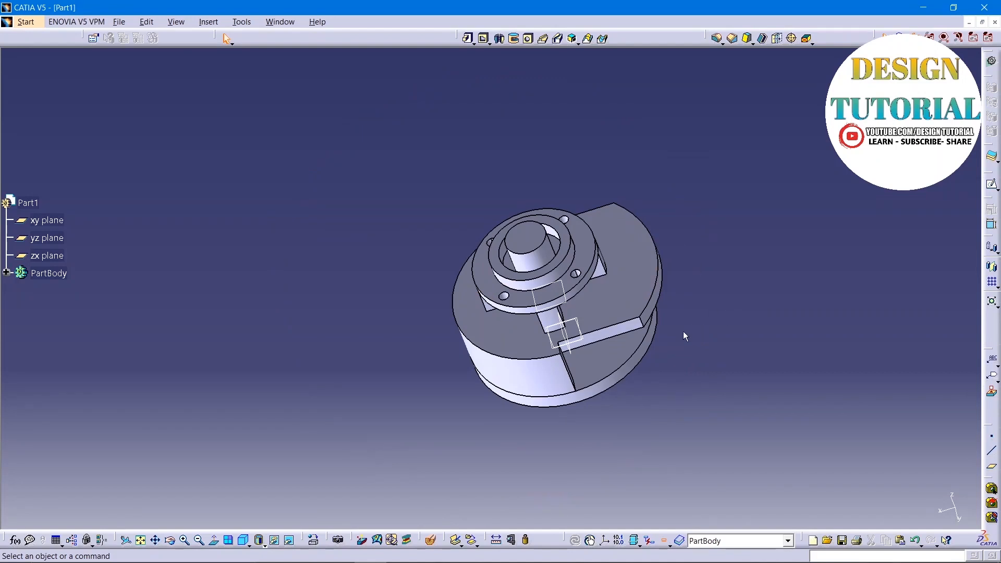
{"action": "left_click", "coordinate": [571, 301]}
{"action": "right_click", "coordinate": [534, 242]}
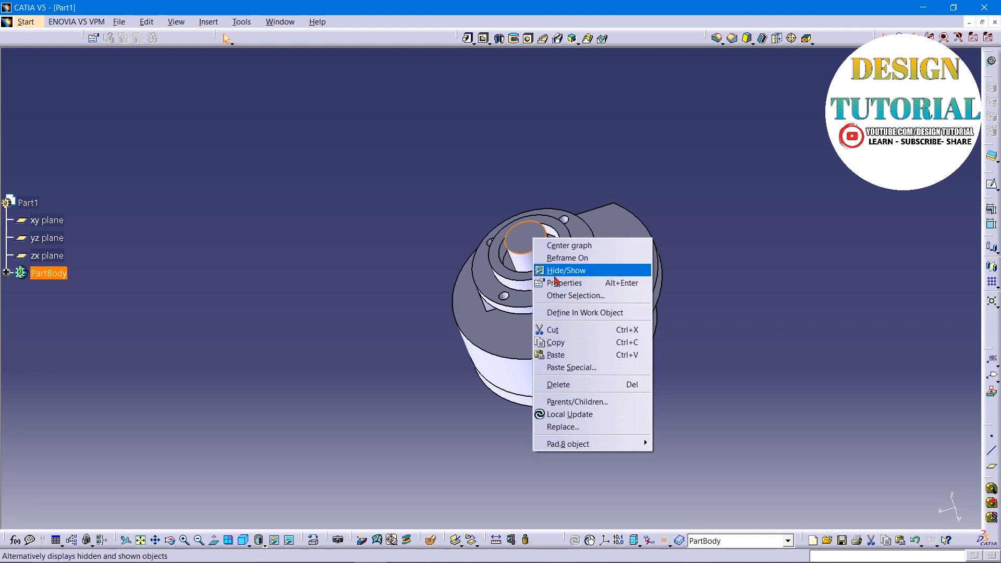
{"action": "left_click", "coordinate": [581, 284]}
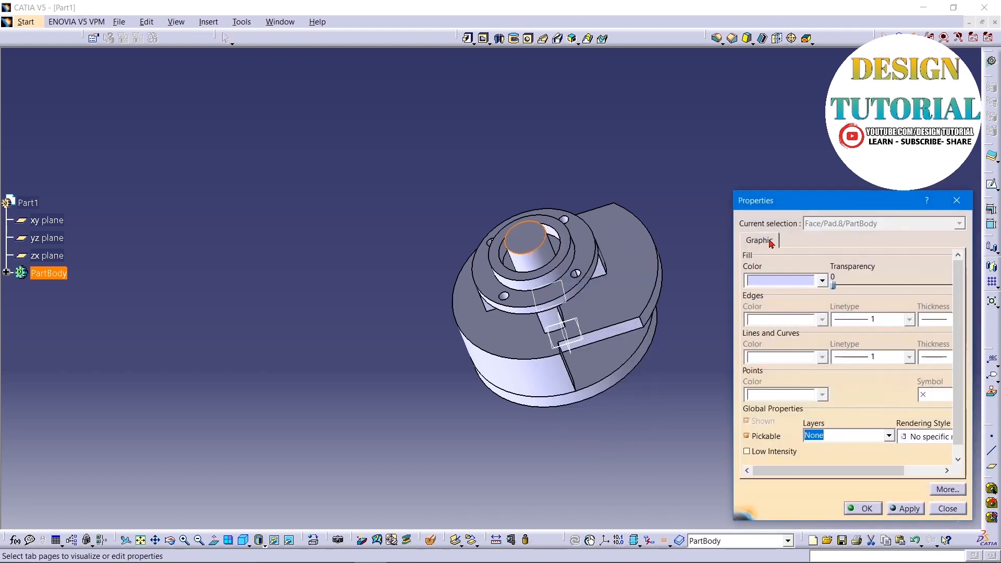
{"action": "left_click", "coordinate": [786, 282]}
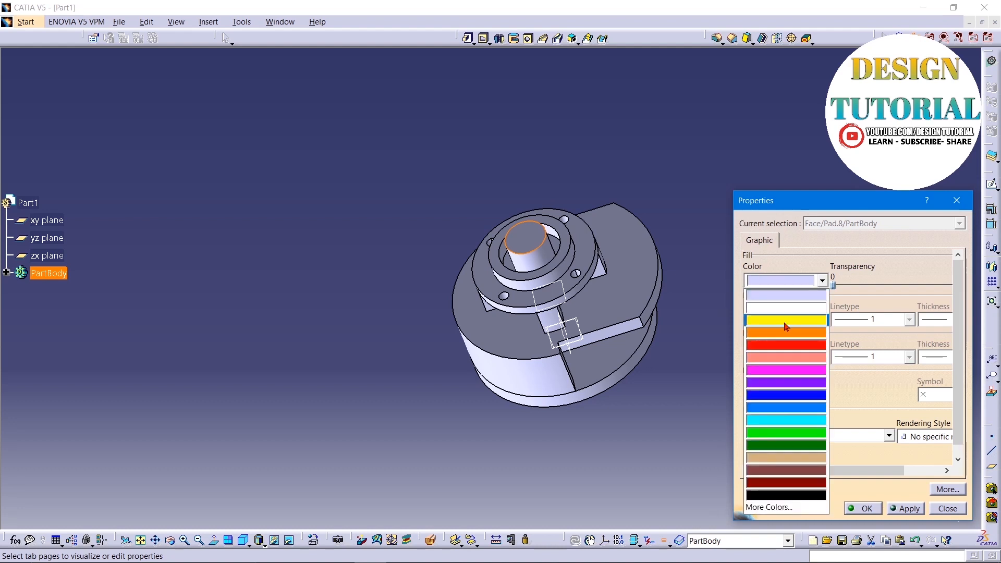
{"action": "left_click", "coordinate": [792, 434]}
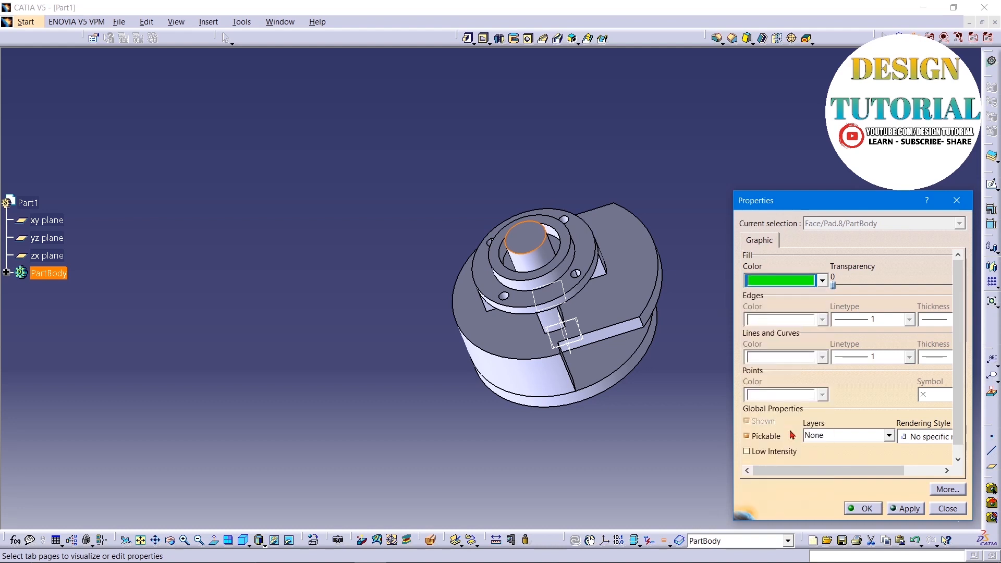
{"action": "left_click", "coordinate": [909, 509]}
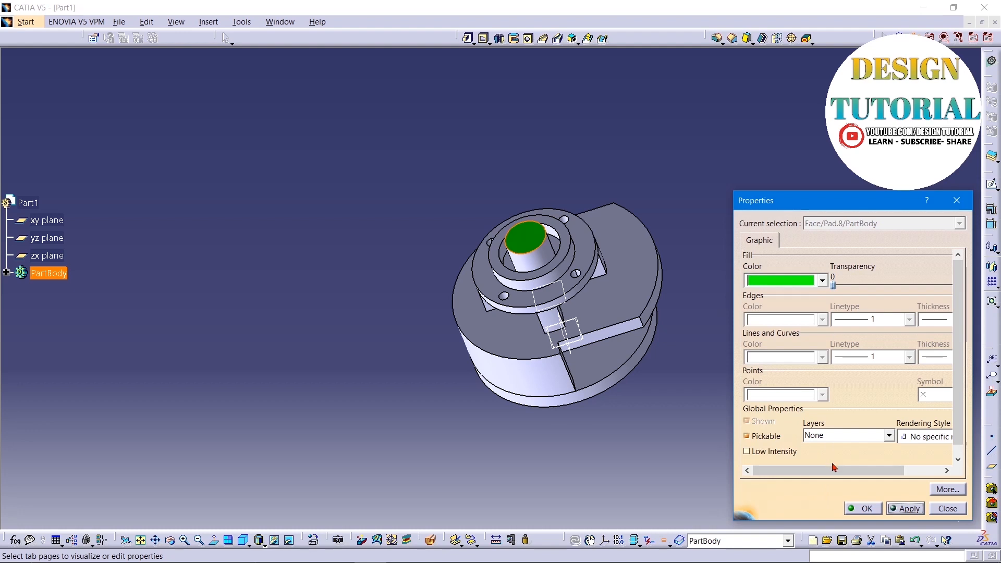
{"action": "left_click", "coordinate": [862, 508]}
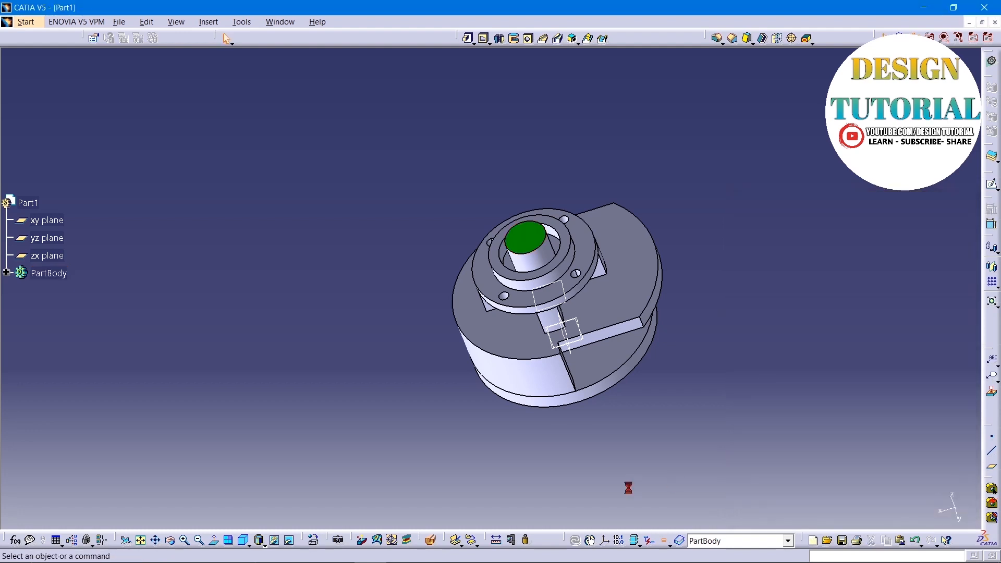
Step: Set the fill colour of the central cylinder's side face to the same bright green
{"action": "right_click", "coordinate": [543, 259]}
{"action": "left_click", "coordinate": [578, 304]}
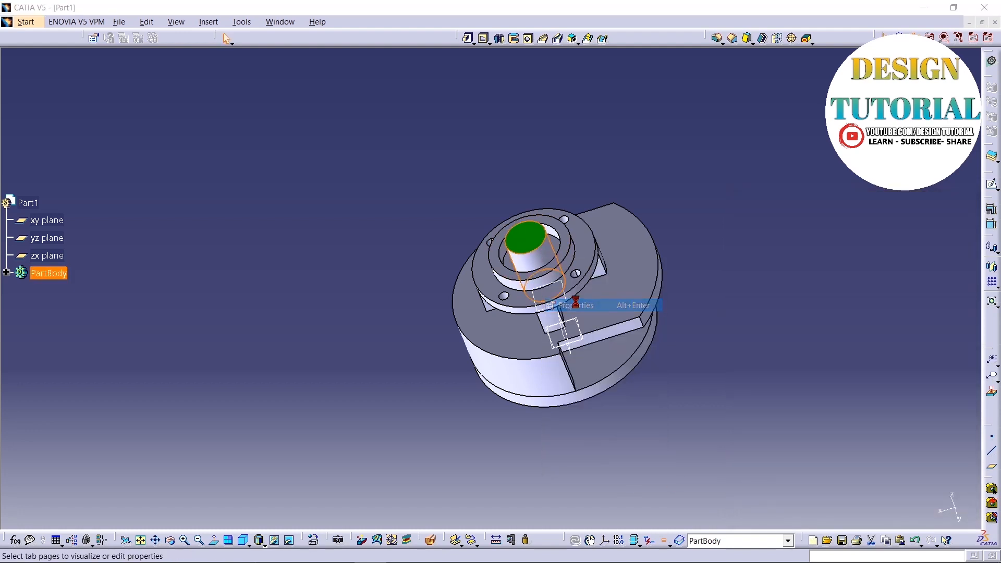
{"action": "left_click", "coordinate": [794, 288]}
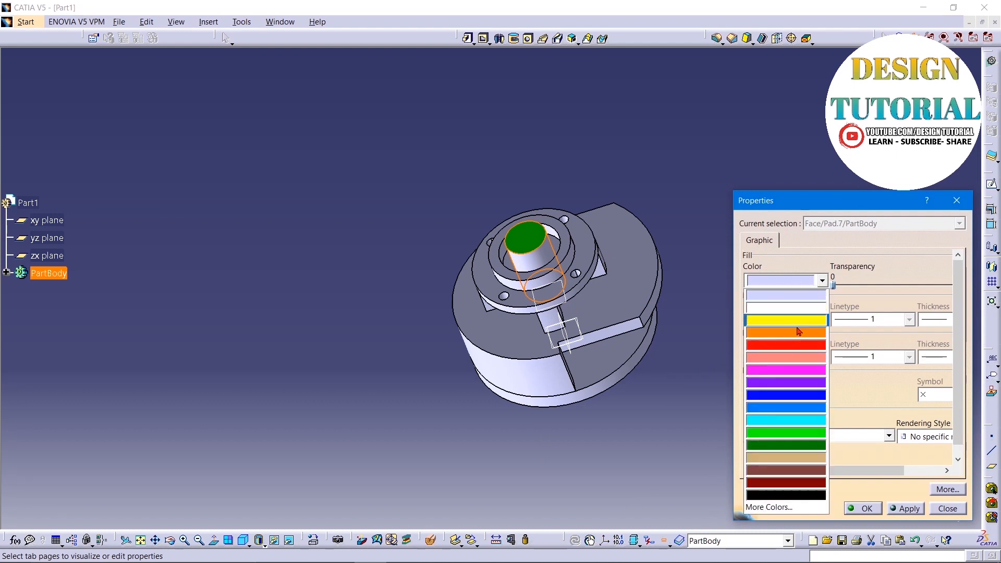
{"action": "left_click", "coordinate": [794, 425]}
{"action": "left_click", "coordinate": [909, 509]}
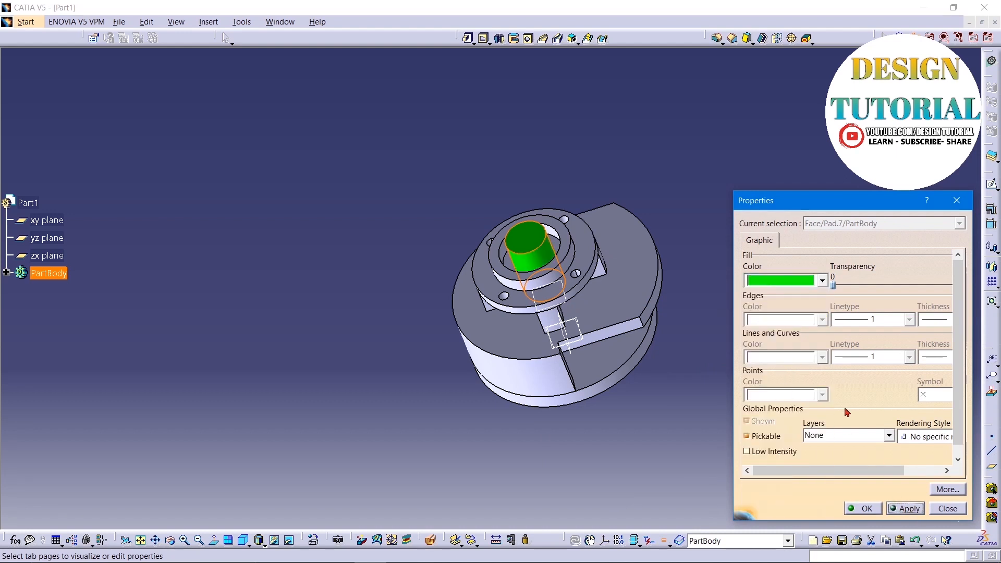
{"action": "left_click", "coordinate": [863, 508]}
Step: Set the fill colour of the half-ring wall's outer curved face to cyan
{"action": "middle_click_drag", "start_coordinate": [730, 413], "coordinate": [678, 365]}
{"action": "right_click", "coordinate": [486, 418]}
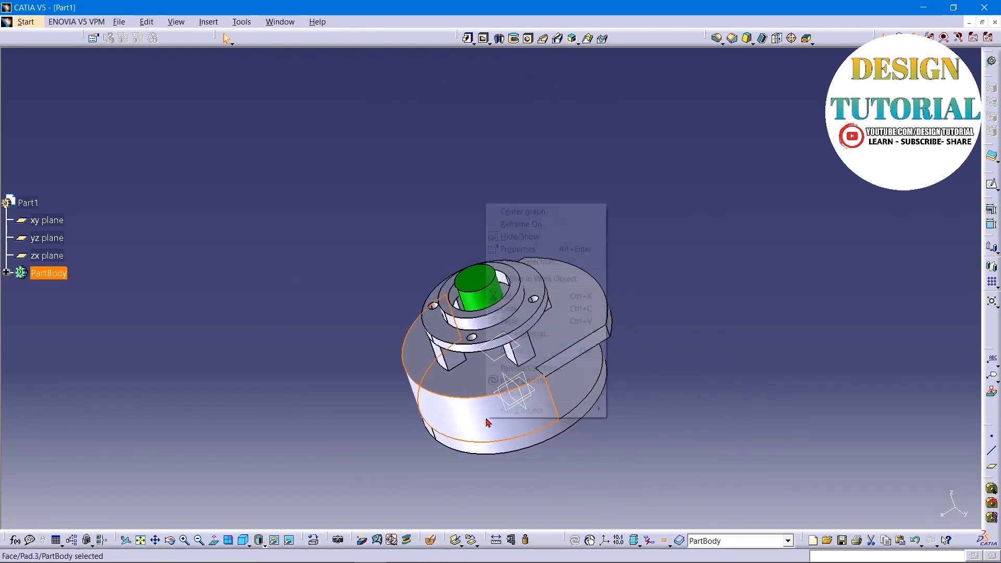
{"action": "left_click", "coordinate": [517, 248]}
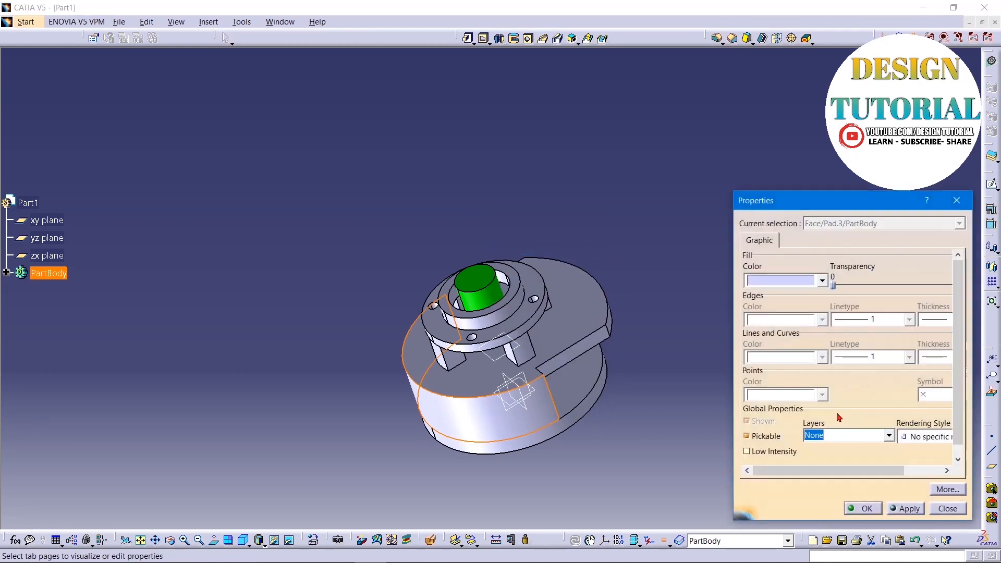
{"action": "left_click", "coordinate": [823, 281]}
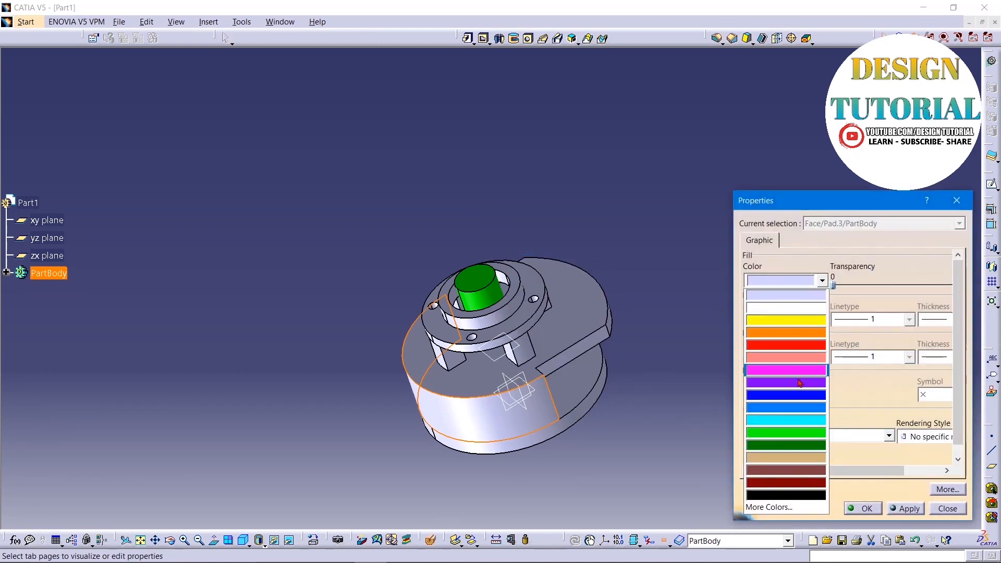
{"action": "left_click", "coordinate": [794, 421]}
{"action": "left_click", "coordinate": [911, 510]}
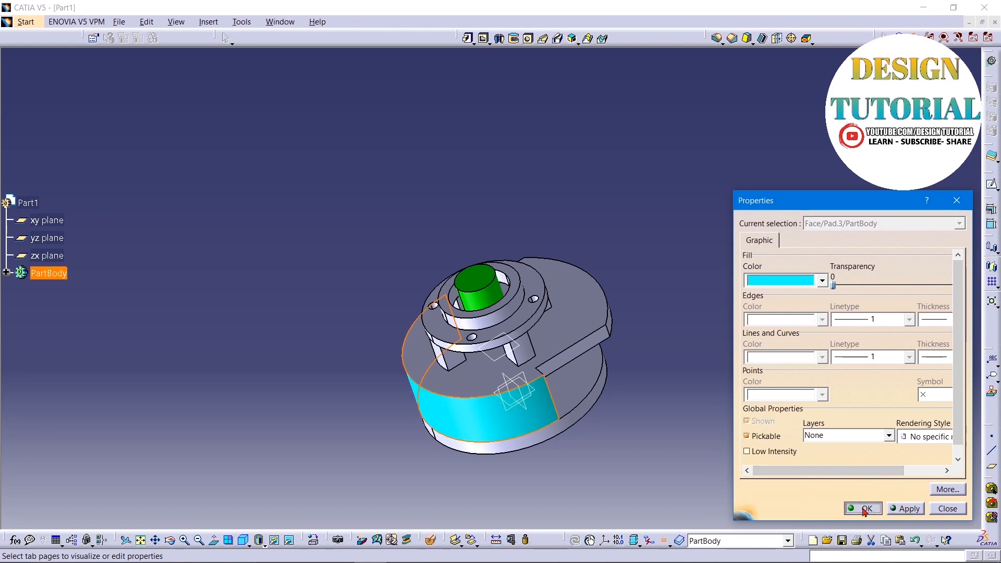
{"action": "left_click", "coordinate": [864, 509]}
{"action": "middle_click_drag", "start_coordinate": [680, 442], "coordinate": [675, 388]}
{"action": "middle_click_drag", "start_coordinate": [626, 355], "coordinate": [579, 335]}
{"action": "middle_click_drag", "start_coordinate": [612, 344], "coordinate": [528, 51]}
{"action": "middle_click_drag", "start_coordinate": [564, 269], "coordinate": [607, 245]}
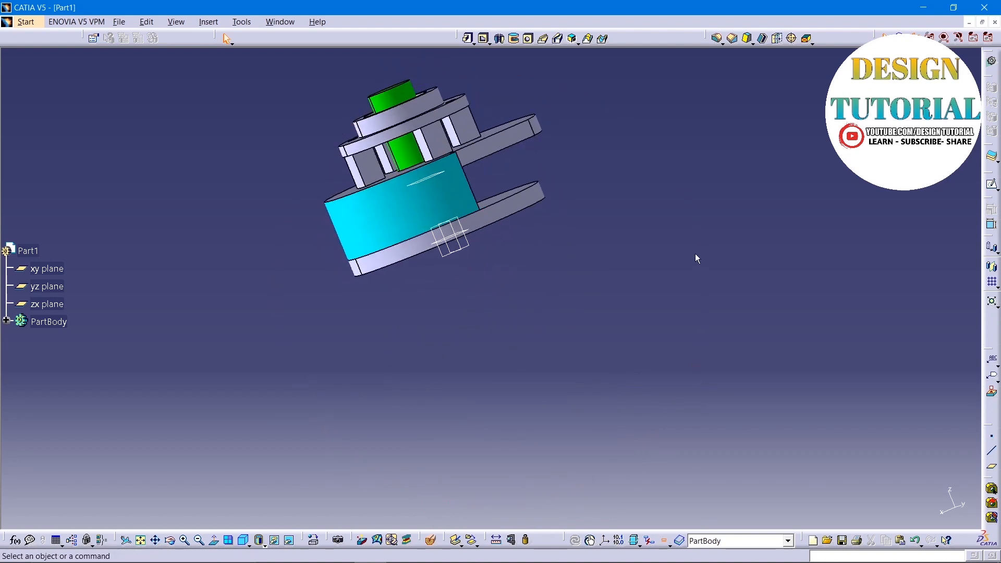